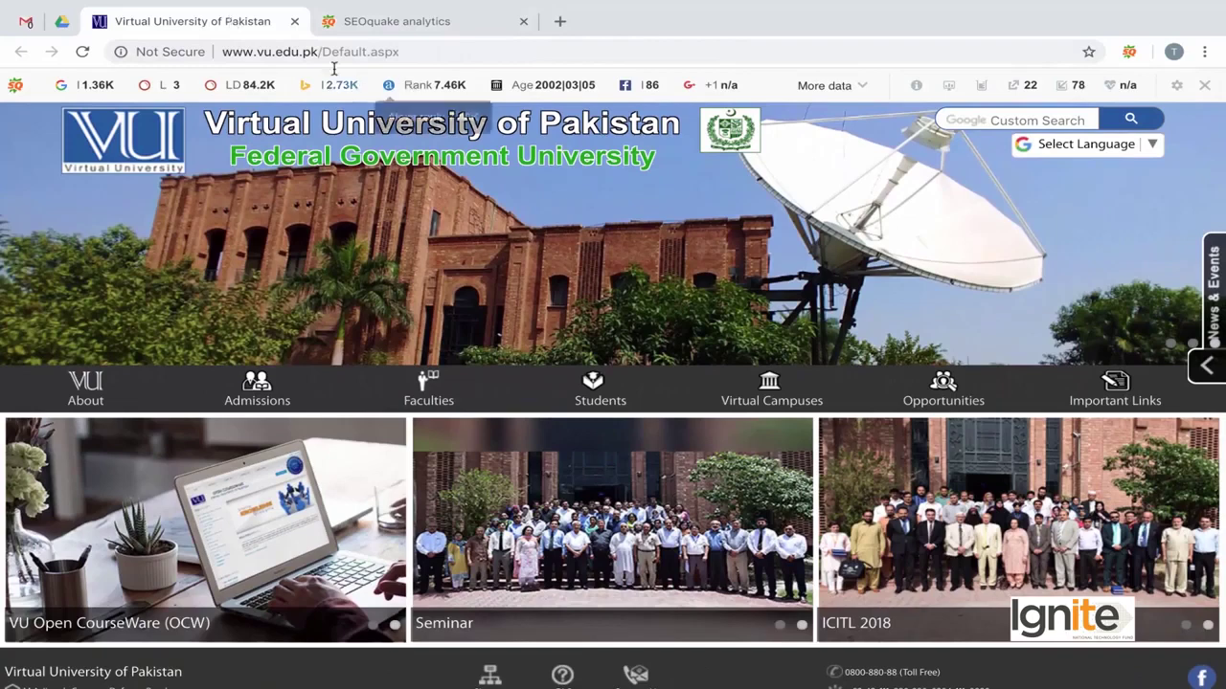
Show SEOquake's Page Info report for vu.edu.pk: 78 internal links, 22 external links, Microsoft-IIS/8.5 server
left_click(398, 25)
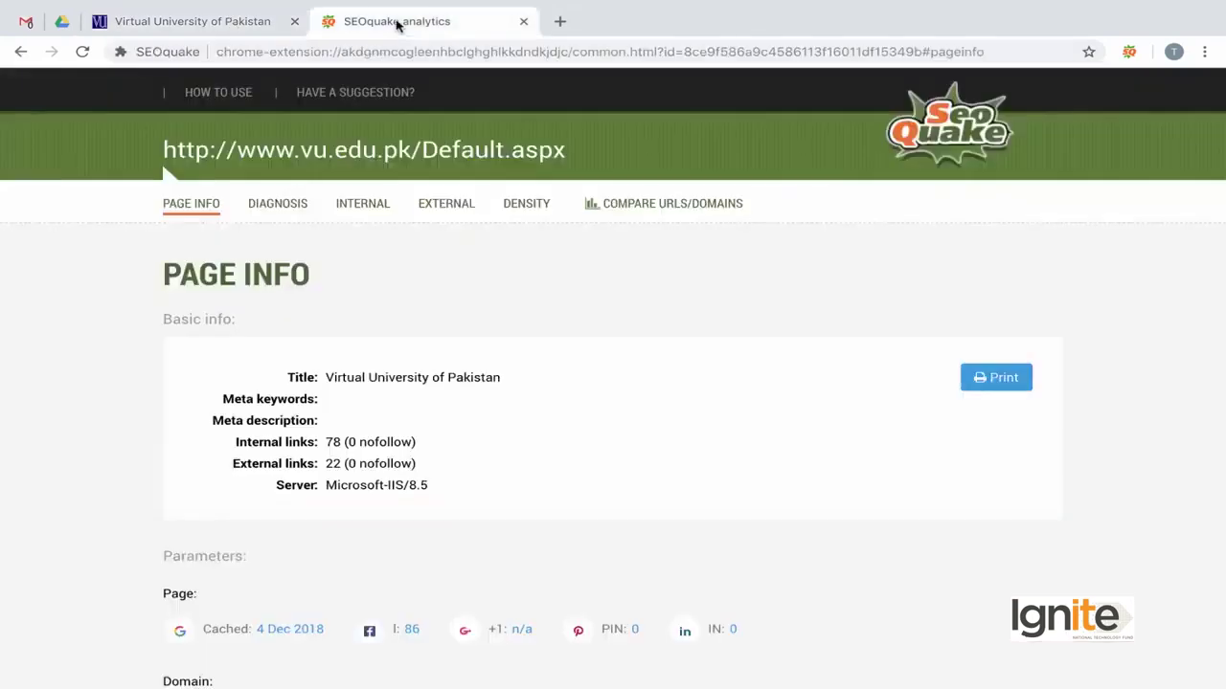
scroll(193, 325, "down", 4)
scroll(192, 326, "up", 4)
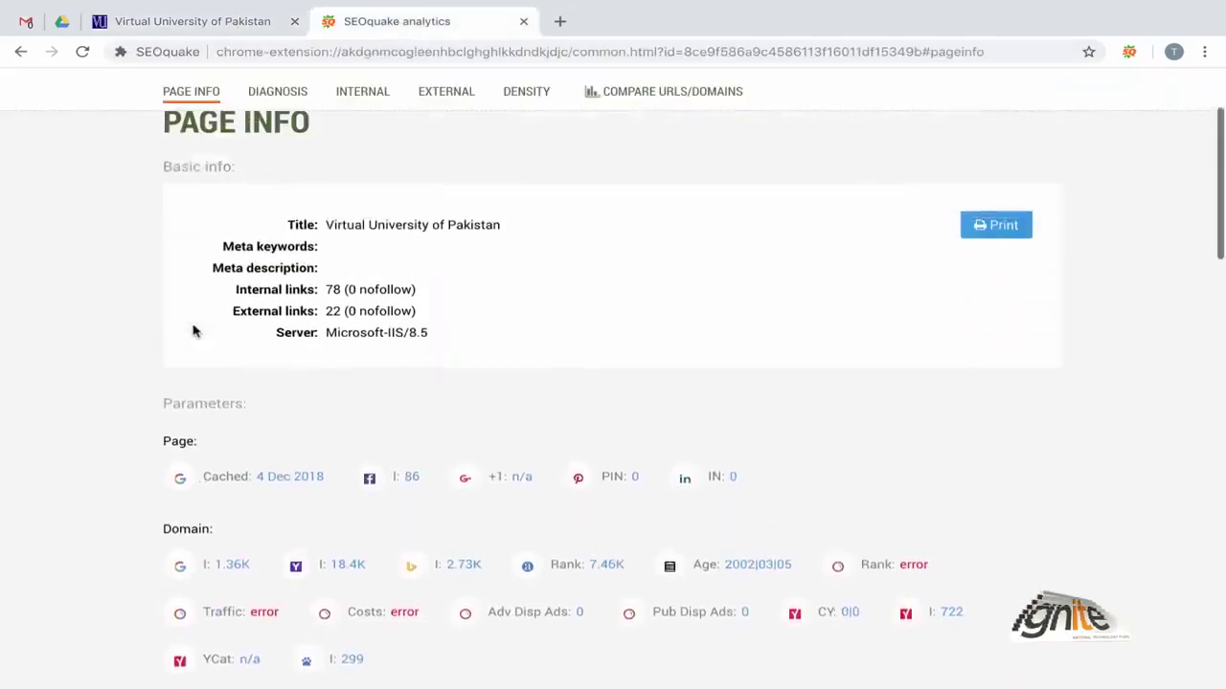
Create a blank Google Doc in Drive's Virtual University > Initial Audit folder
left_click(67, 34)
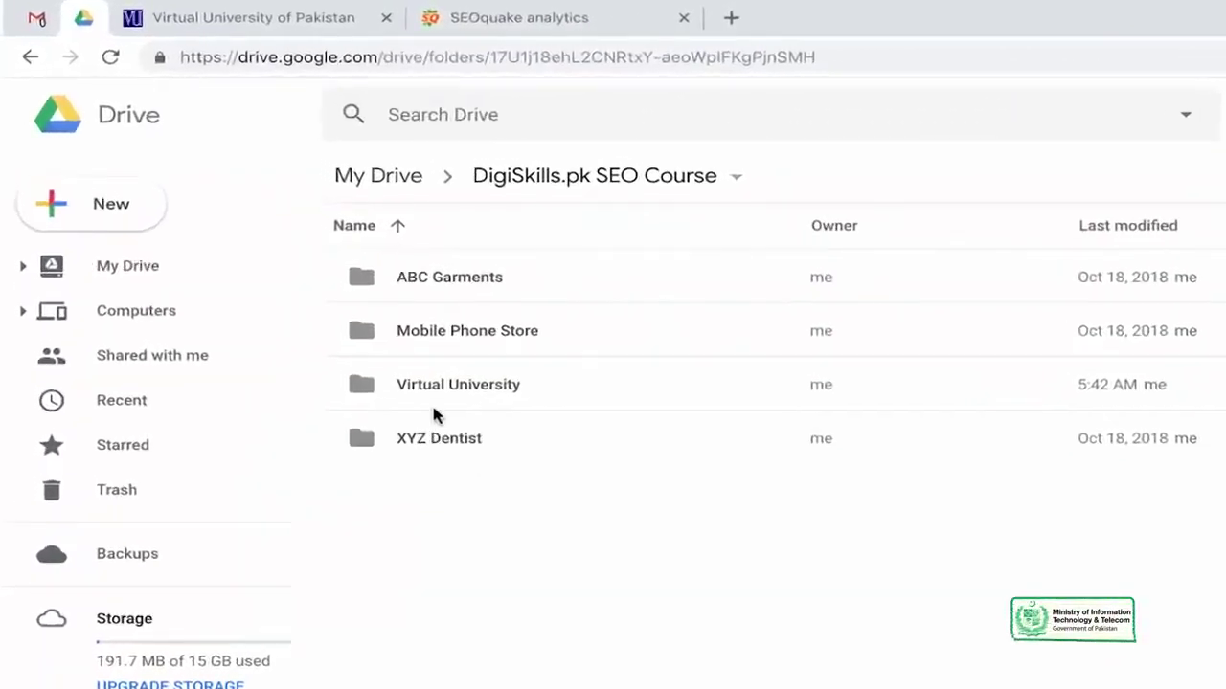
left_click(435, 388)
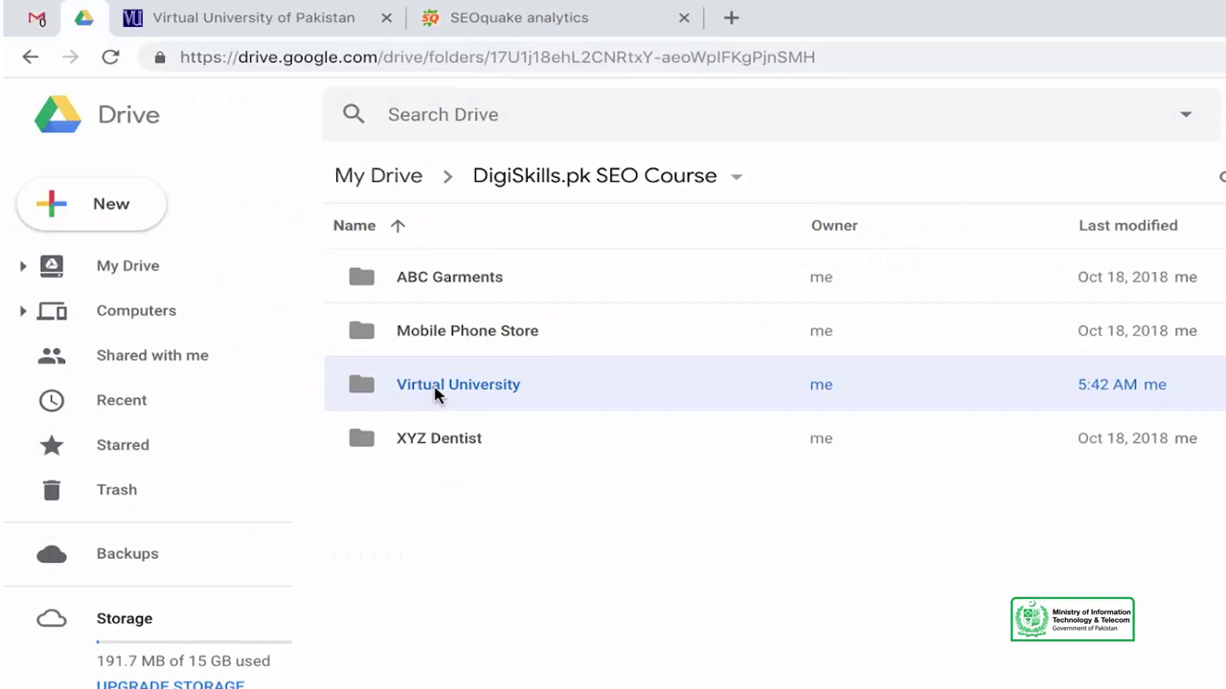
double_click(435, 392)
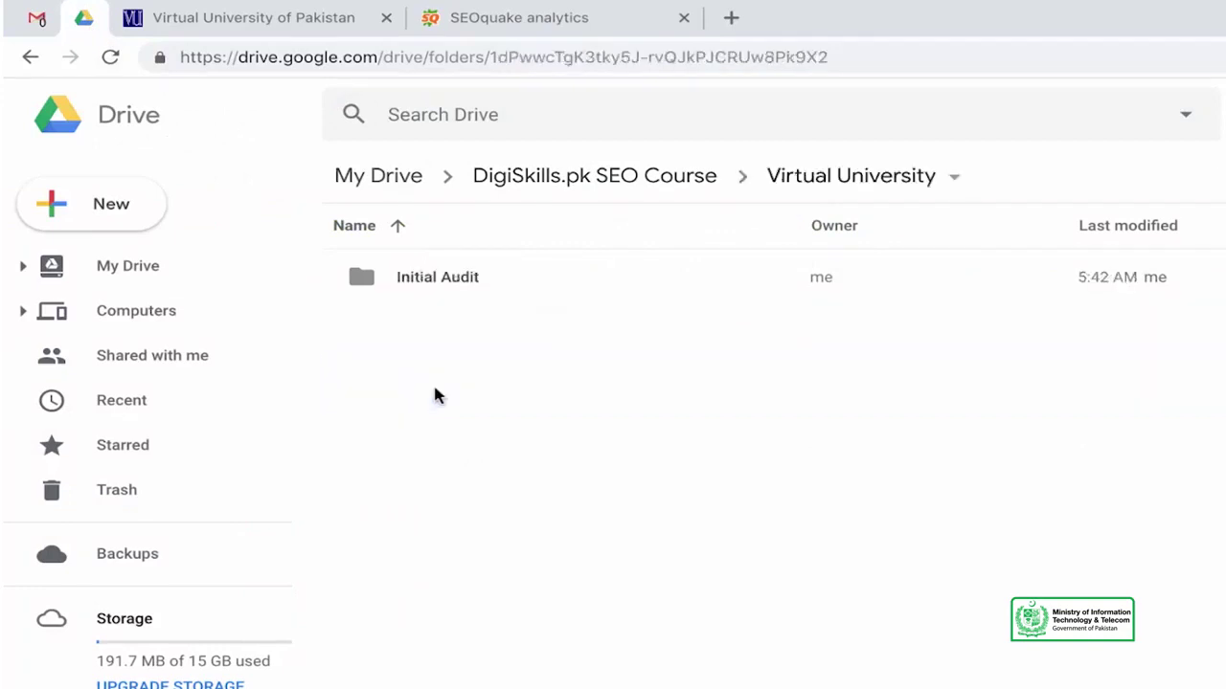
double_click(441, 278)
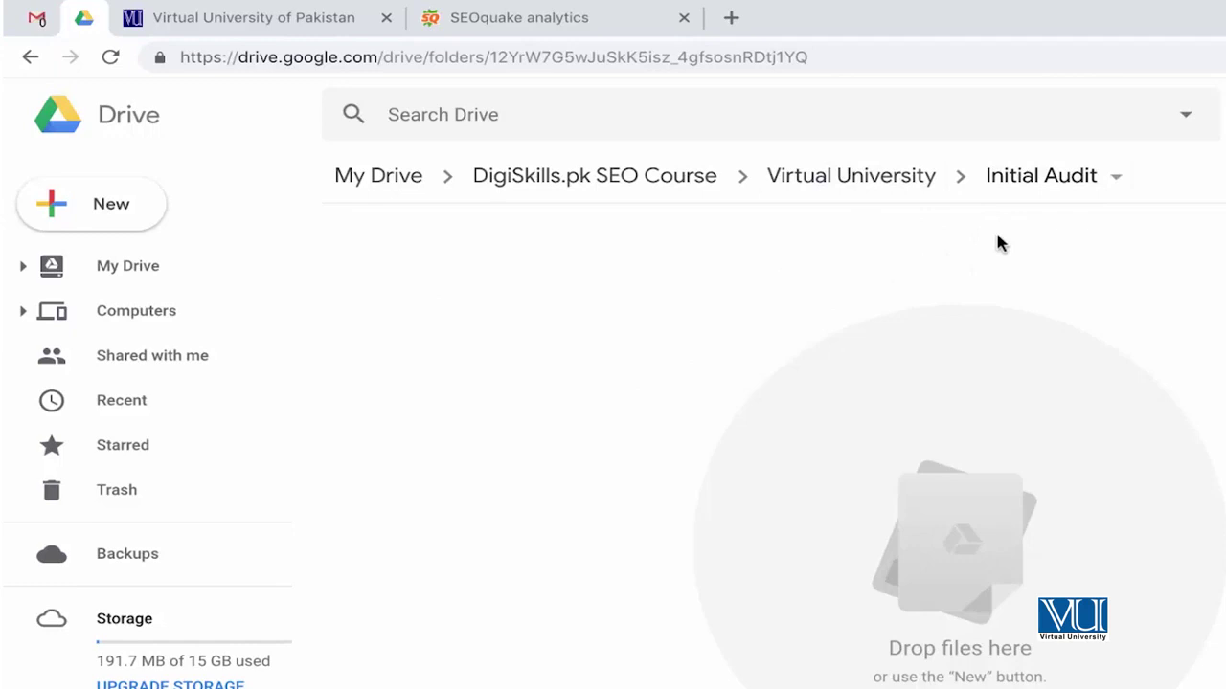
left_click(93, 209)
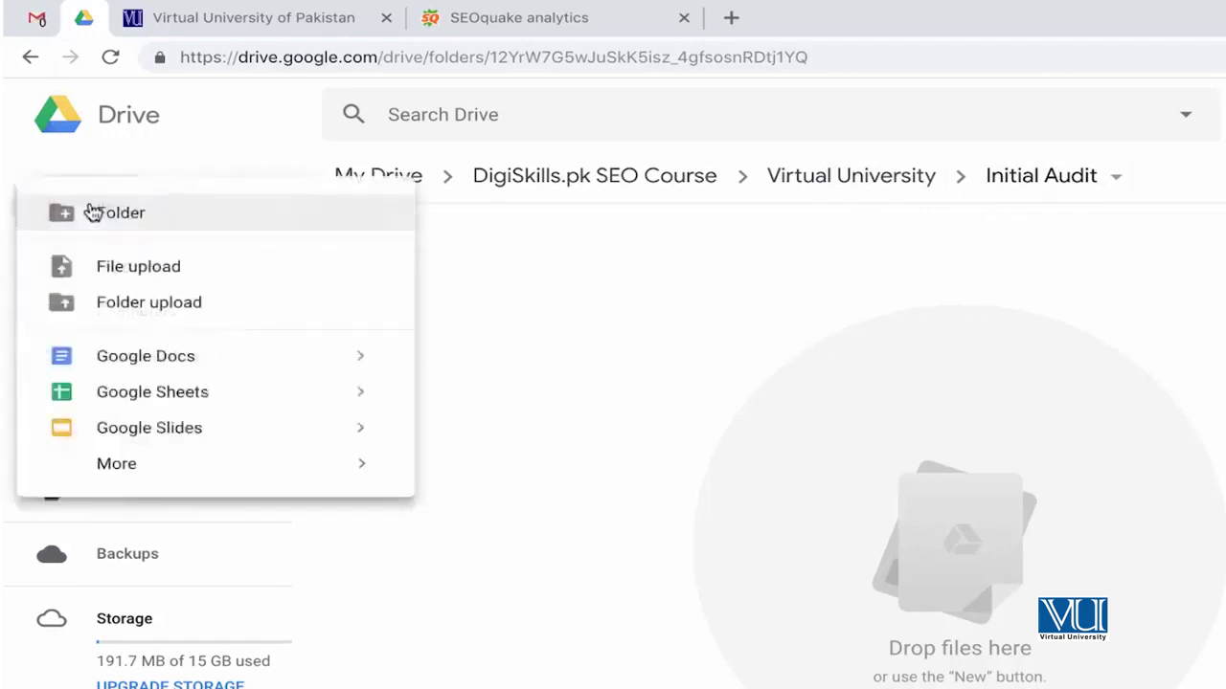
left_click(161, 369)
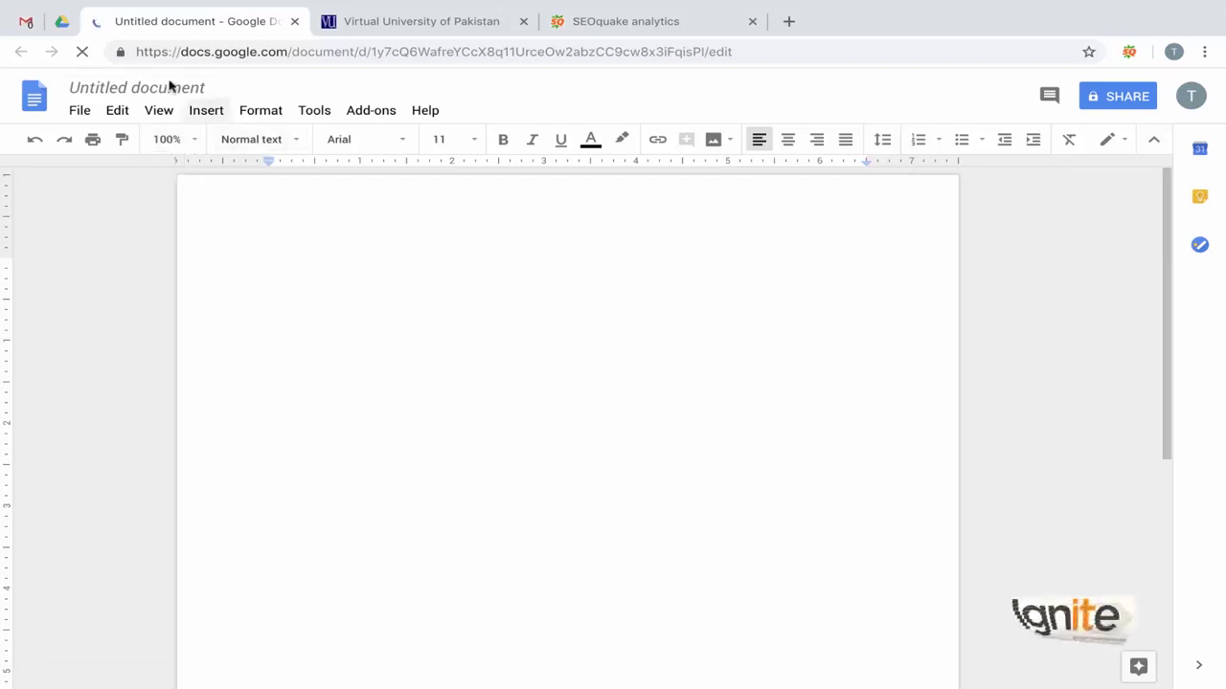
Title the document 'VU SEO Audit - Date' and begin the body with 'Virtual Universtiy'
left_click(65, 21)
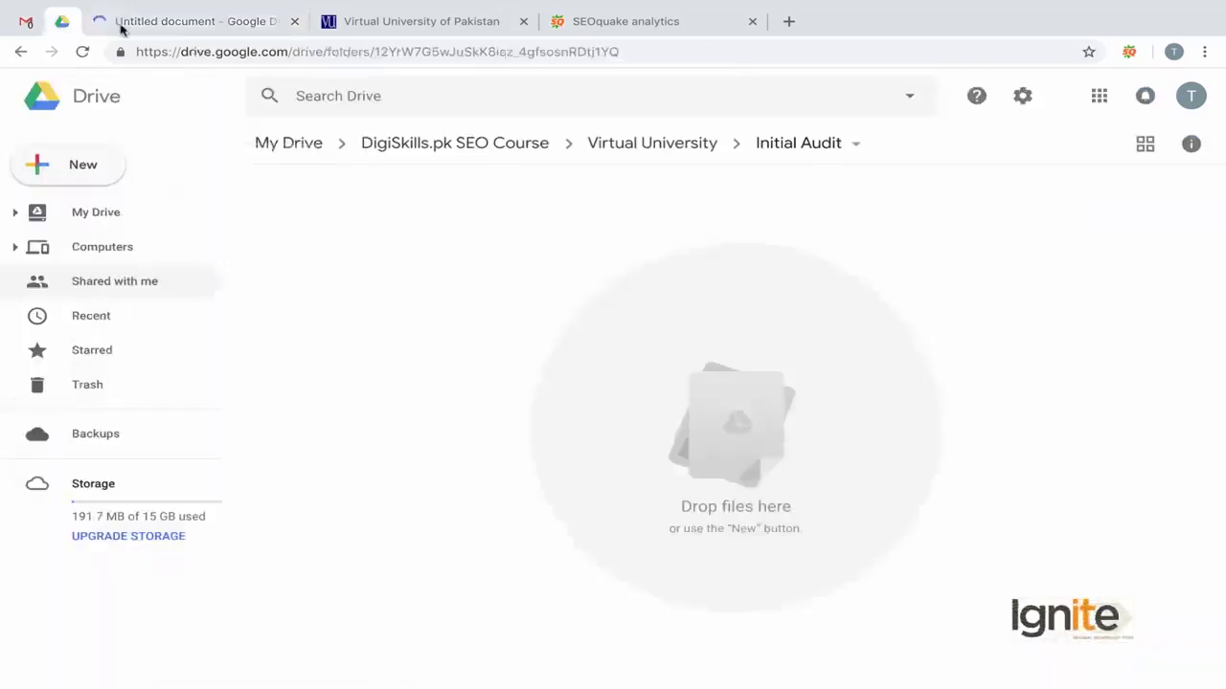
left_click(163, 28)
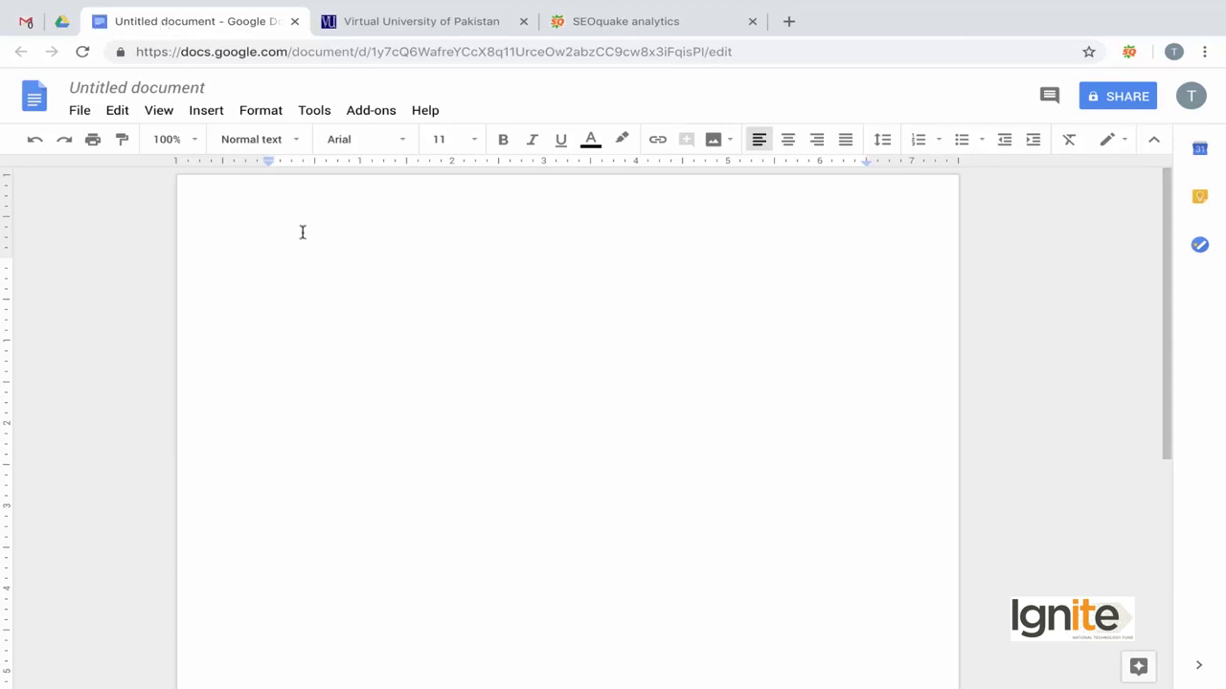
left_click(176, 87)
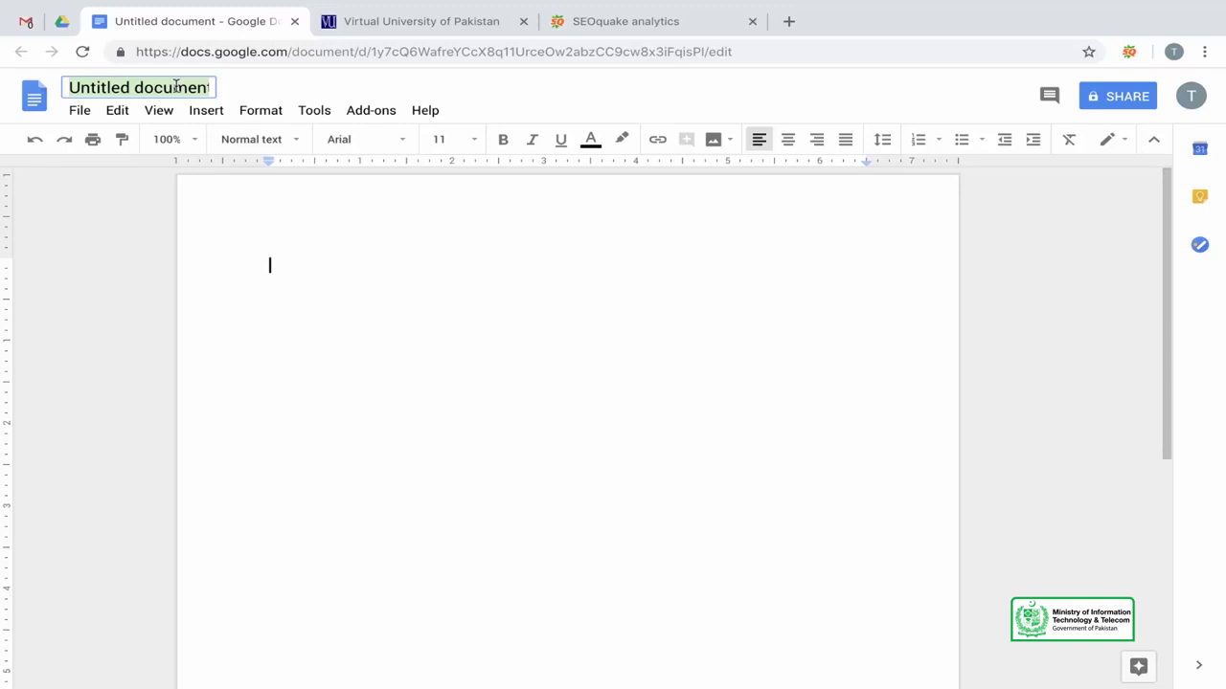
type("Di")
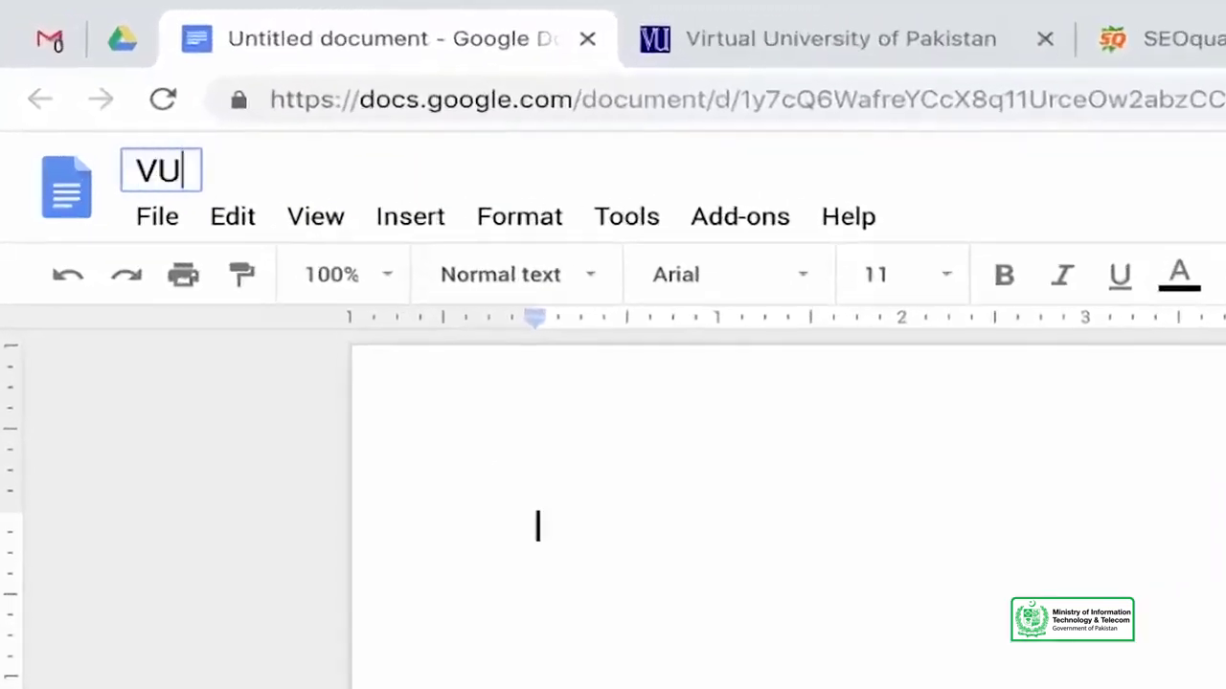
type(" AUdit")
key("BackSpace")
key("BackSpace")
key("BackSpace")
key("BackSpace")
type("dit")
type(" -")
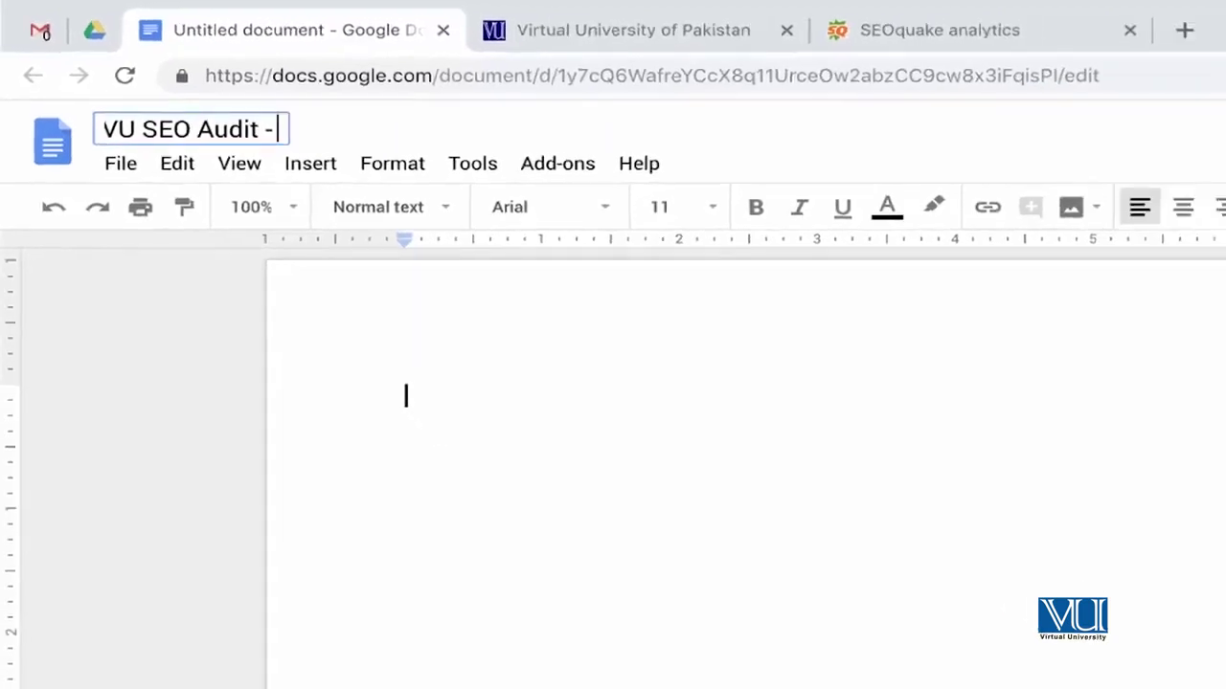
type(" Date")
key("Return")
type("Virtual Universtiy")
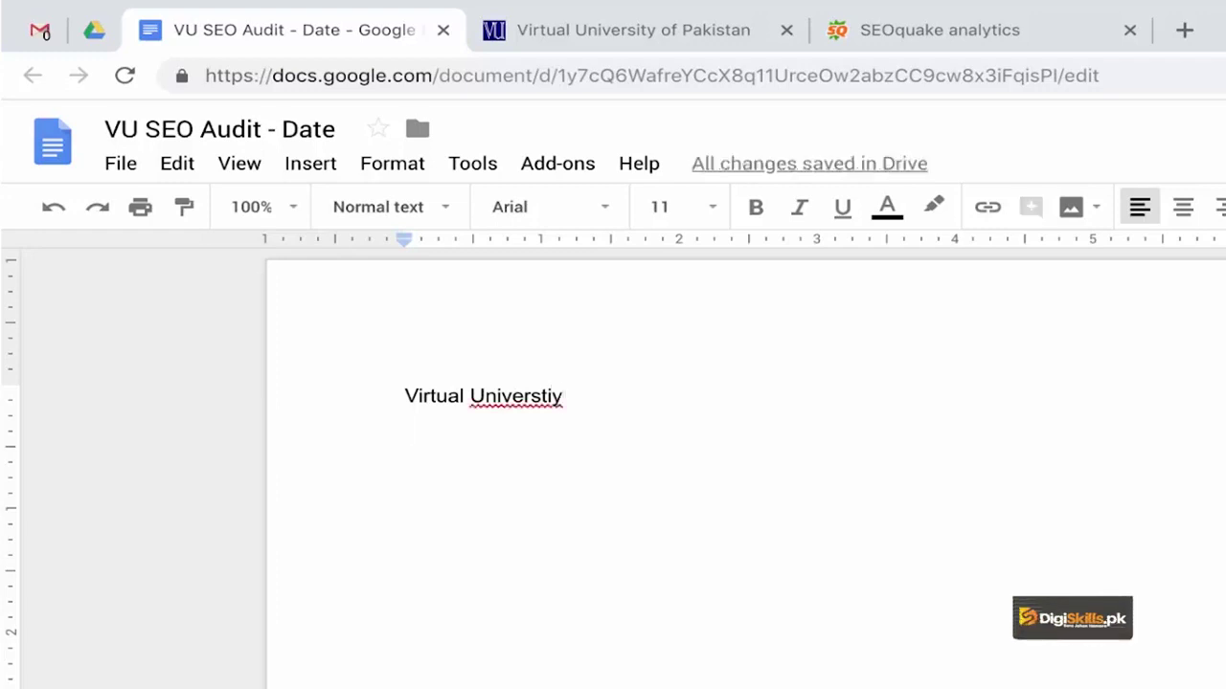
Add 'Website SEO Audit' below and correct 'Universtiy' to 'University'
key("Return")
type("Website SEO A")
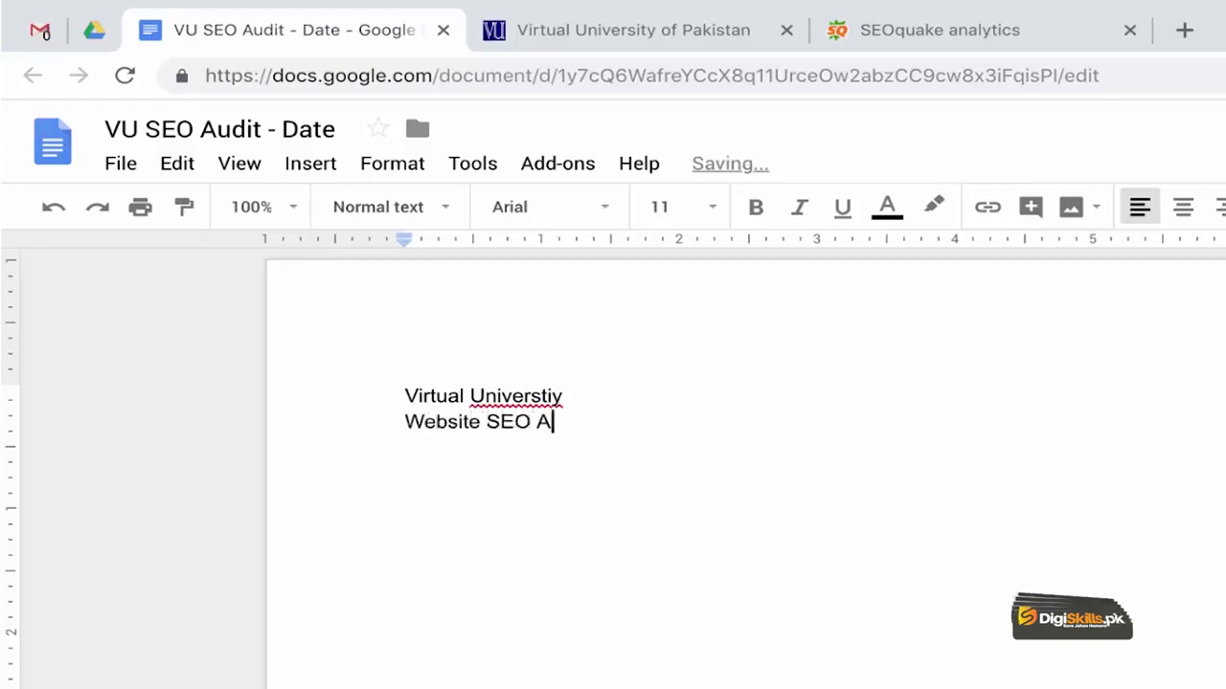
key("Return")
key("Return")
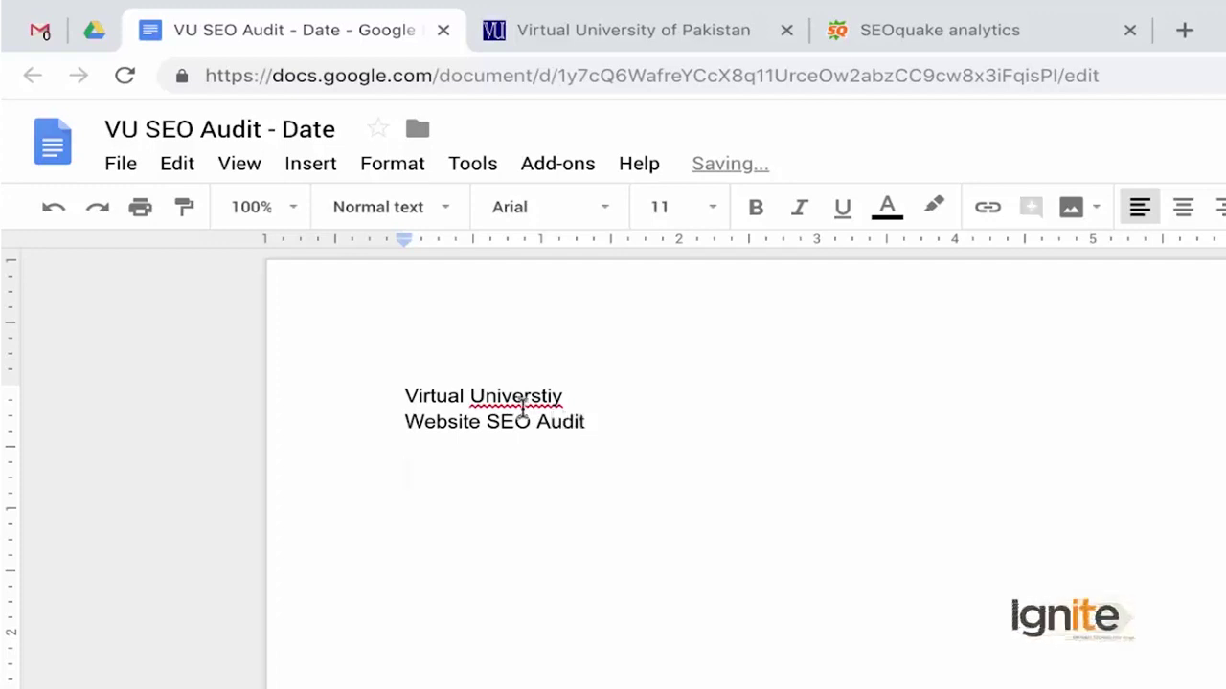
right_click(526, 397)
left_click(575, 273)
Style 'Virtual University' as Title and 'Website SEO Audit' as Subtitle
left_click_drag(575, 395, 528, 342)
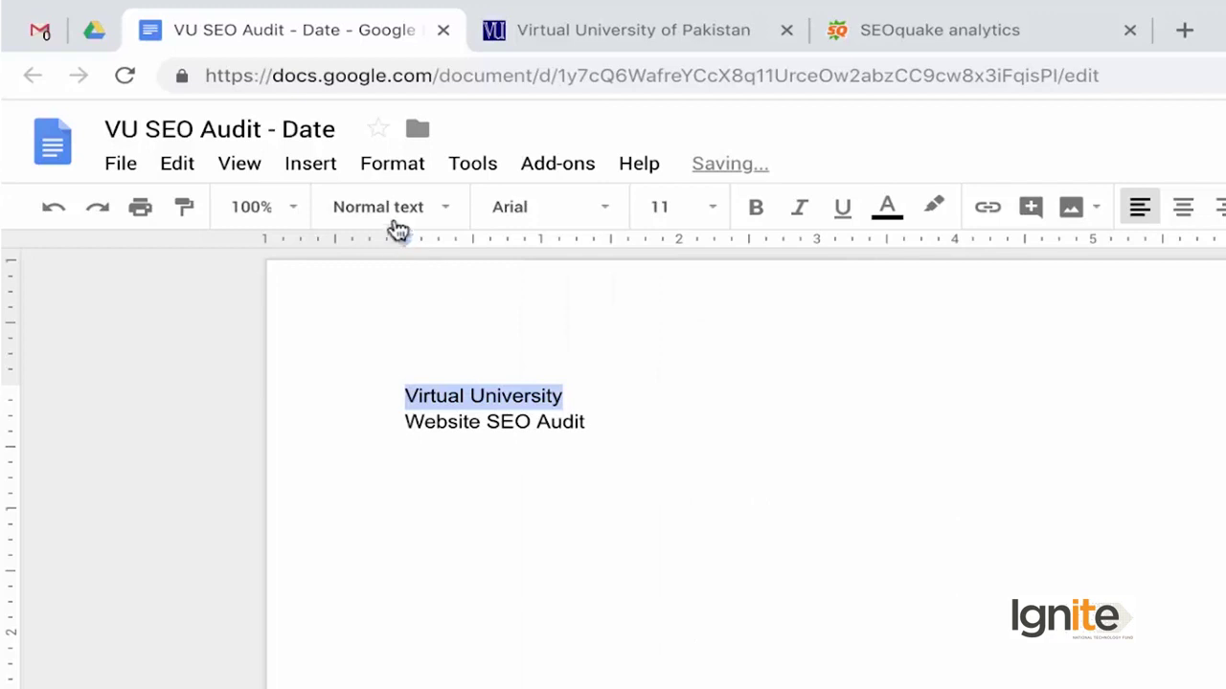
left_click(397, 228)
left_click(426, 381)
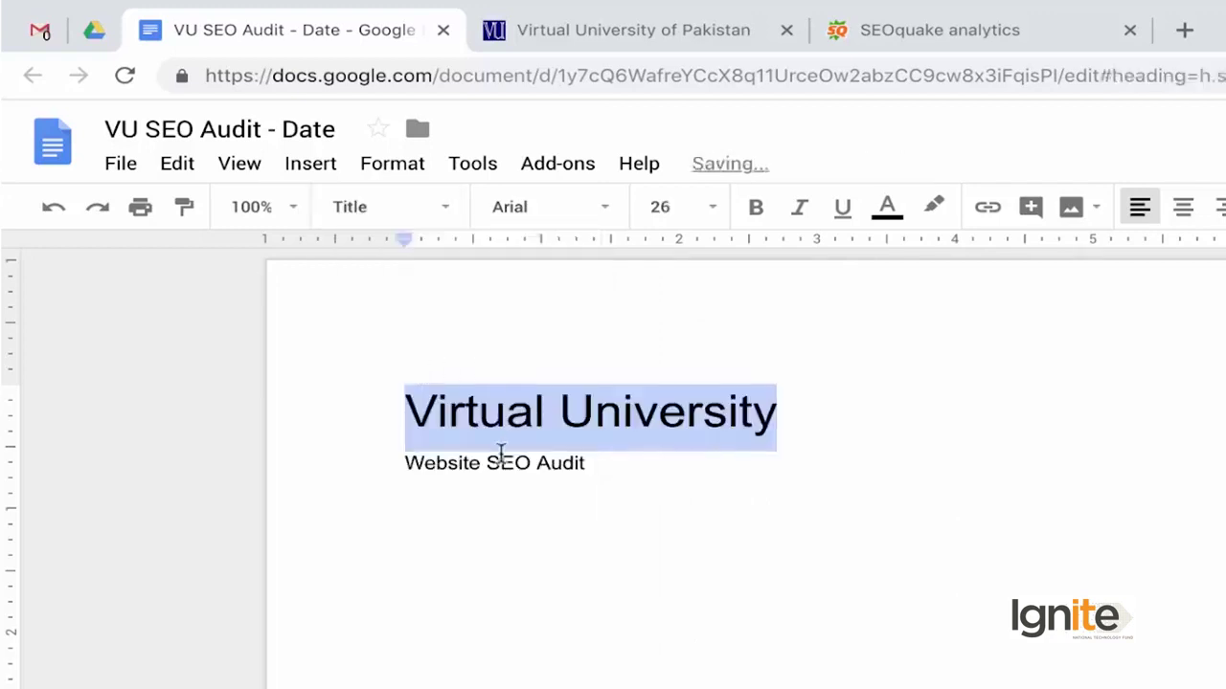
triple_click(500, 460)
left_click(381, 207)
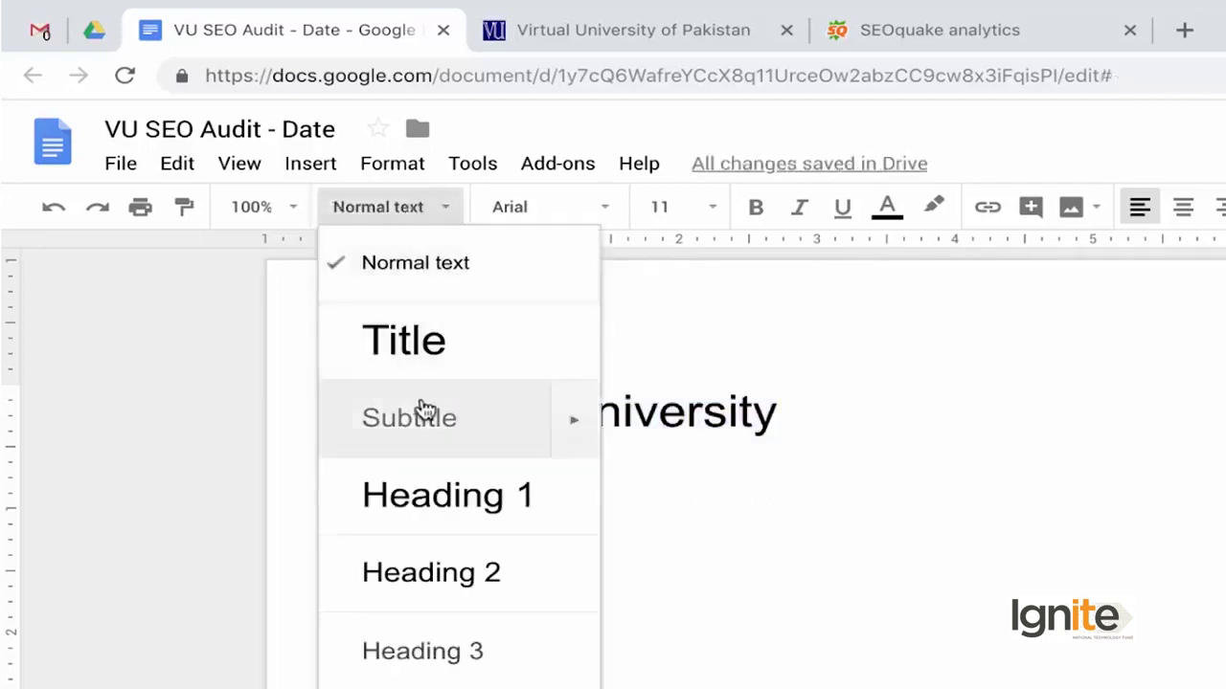
left_click(424, 410)
Centre-align the title and subtitle lines
left_click(640, 420)
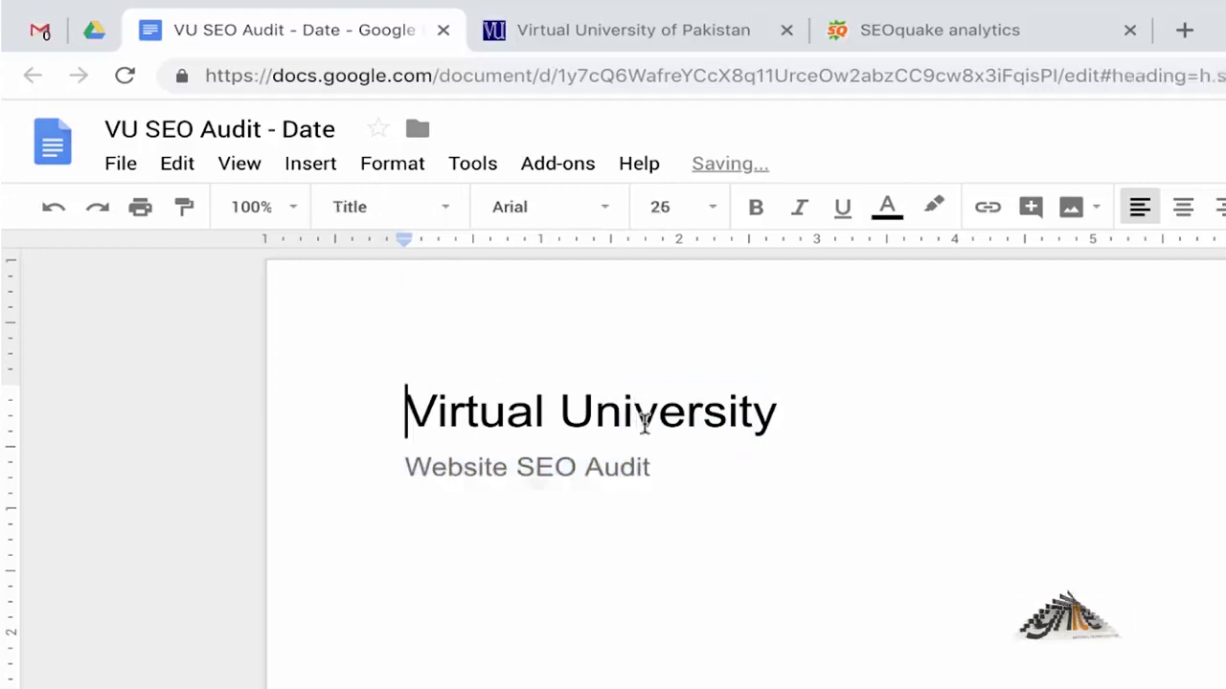
key("shift+Down")
key("shift+Down")
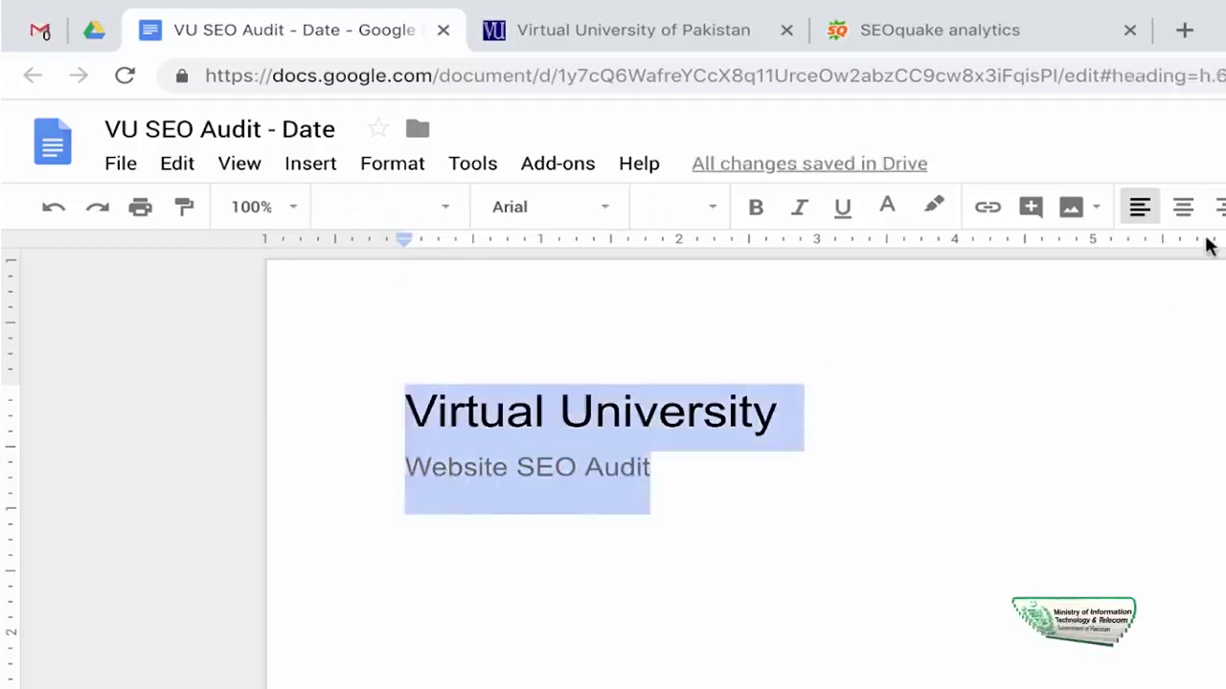
left_click(1190, 217)
left_click(911, 547)
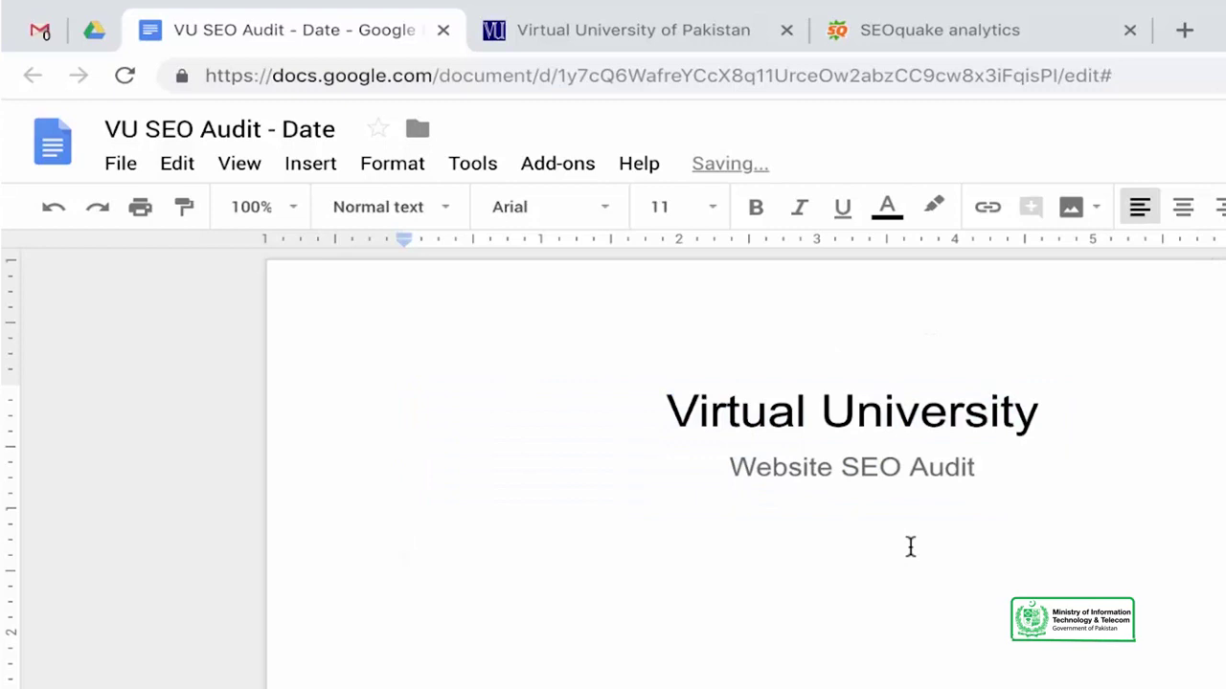
key("Up")
key("Up")
key("Down")
key("Down")
key("Up")
key("Down")
key("Down")
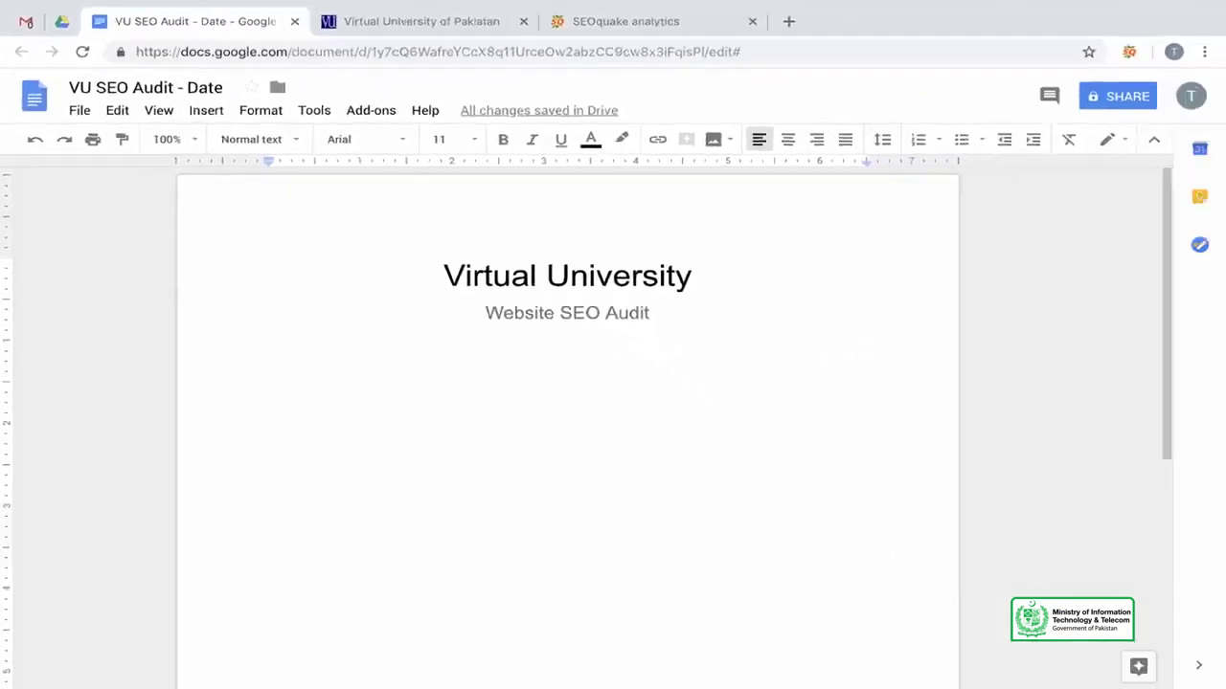
Write the intro sentence 'This audit explains the basic issues found on the main website.'
type("THis")
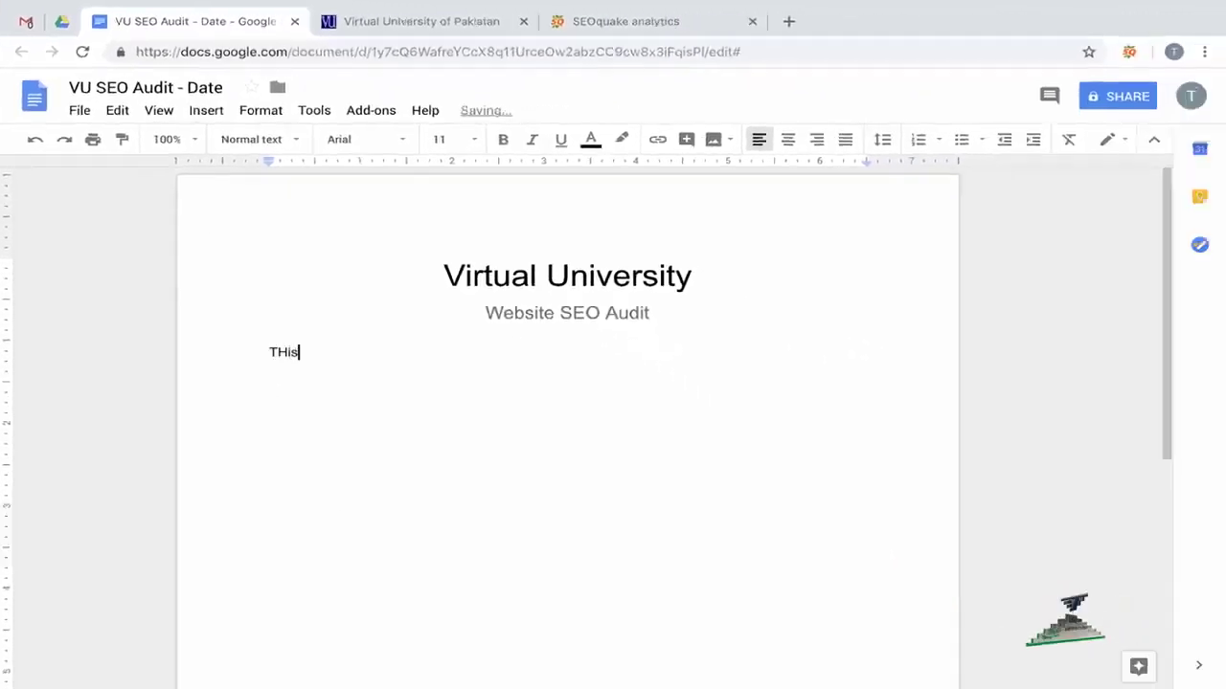
type("t is for client XYZ.")
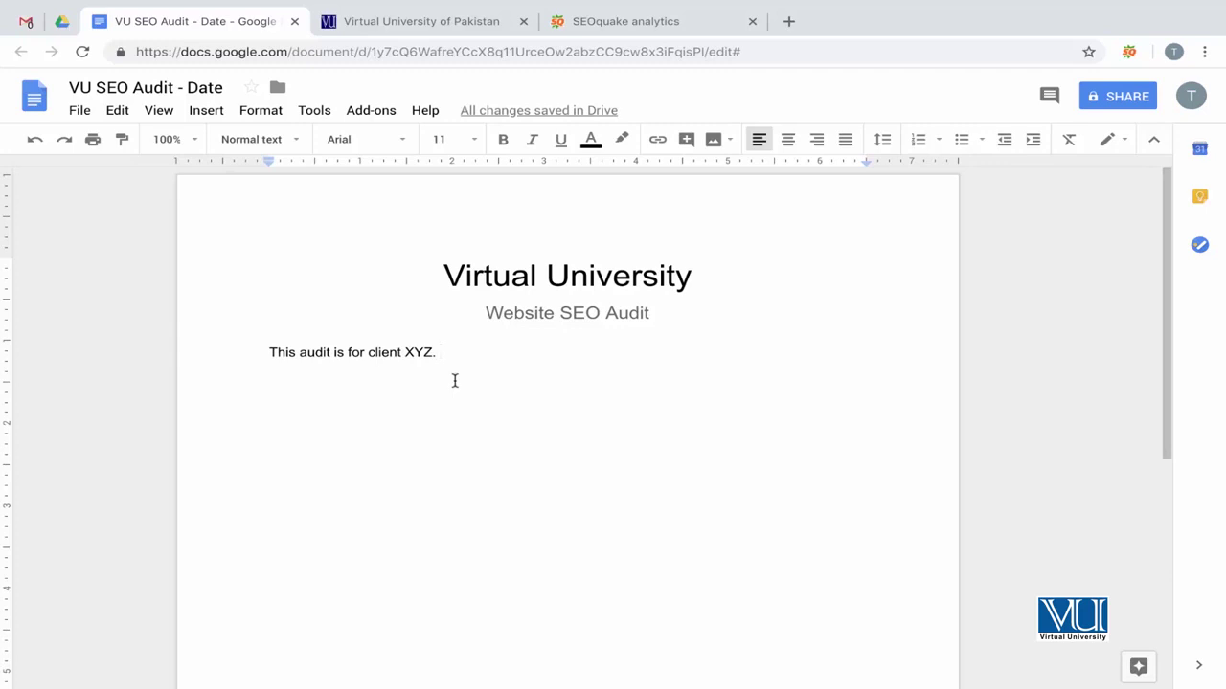
type("This audit ")
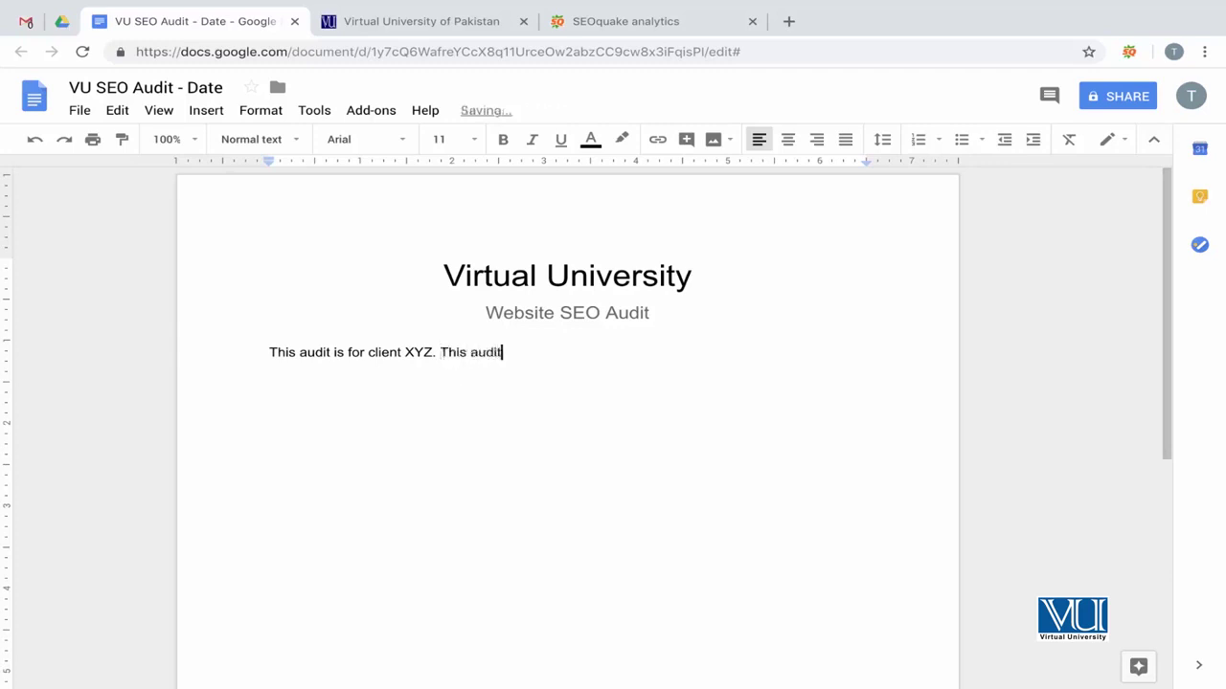
type("explains the basic isu")
key("BackSpace")
type("sues found on the mea")
key("BackSpace")
key("BackSpace")
type("ain website.")
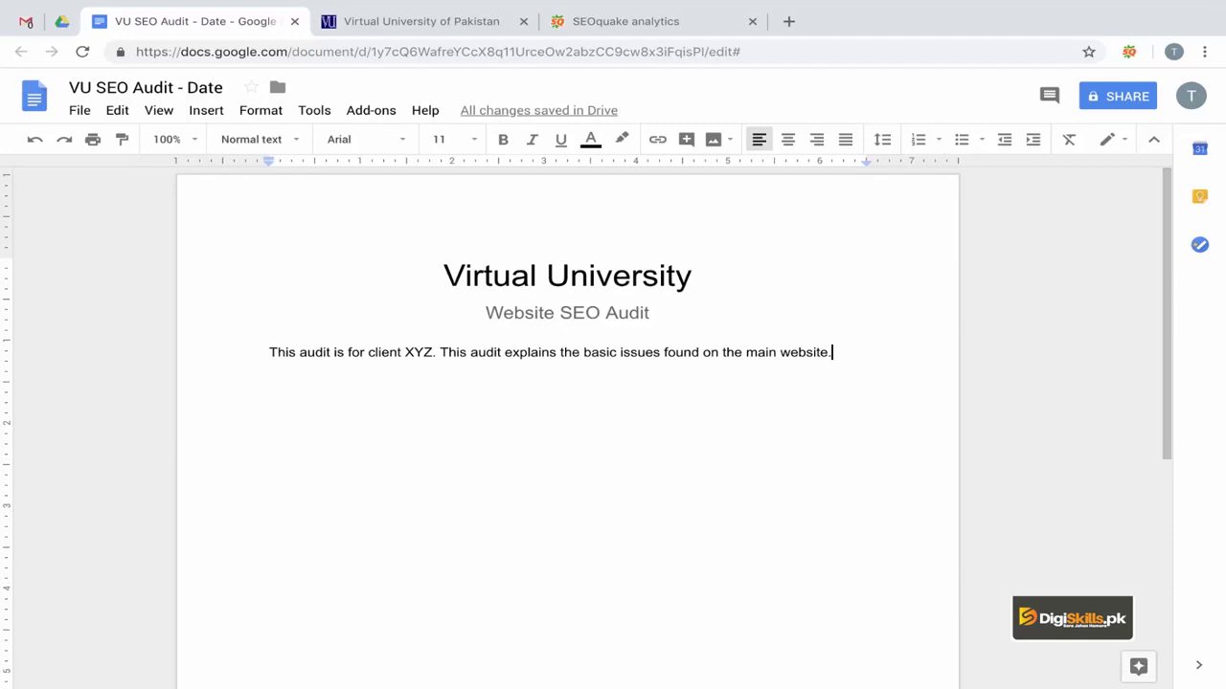
key("Return")
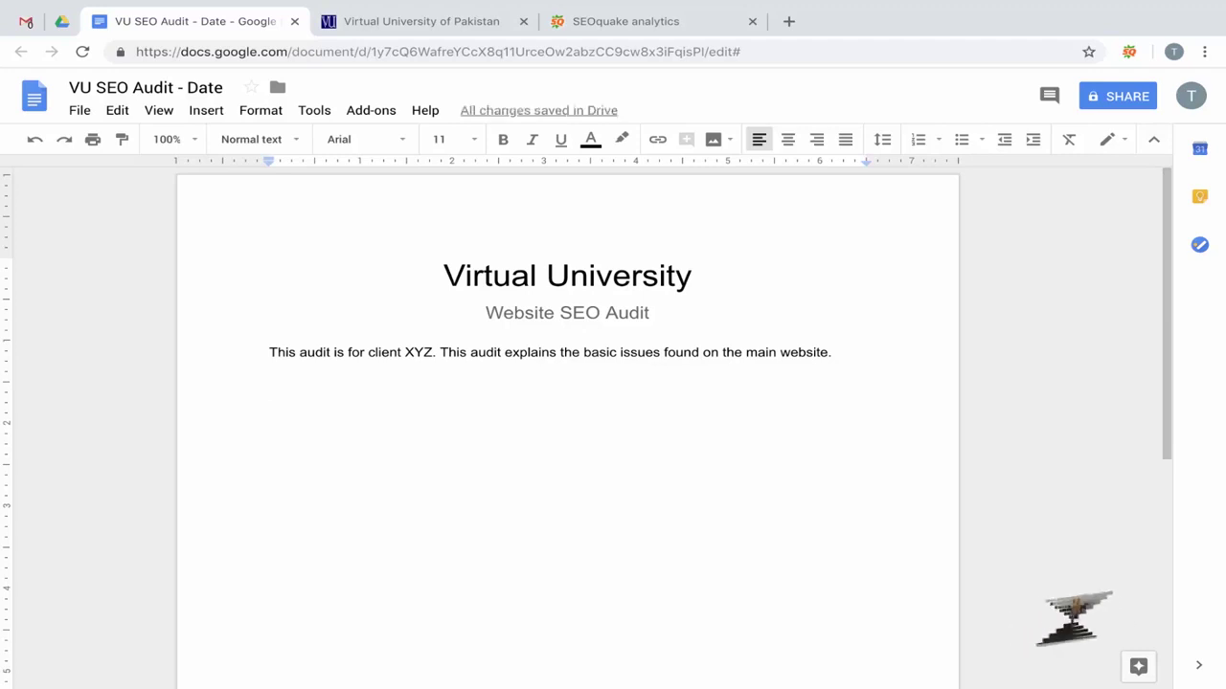
Add a 'Home Page' heading in Heading 1 style and start the URL line below
type("Home ")
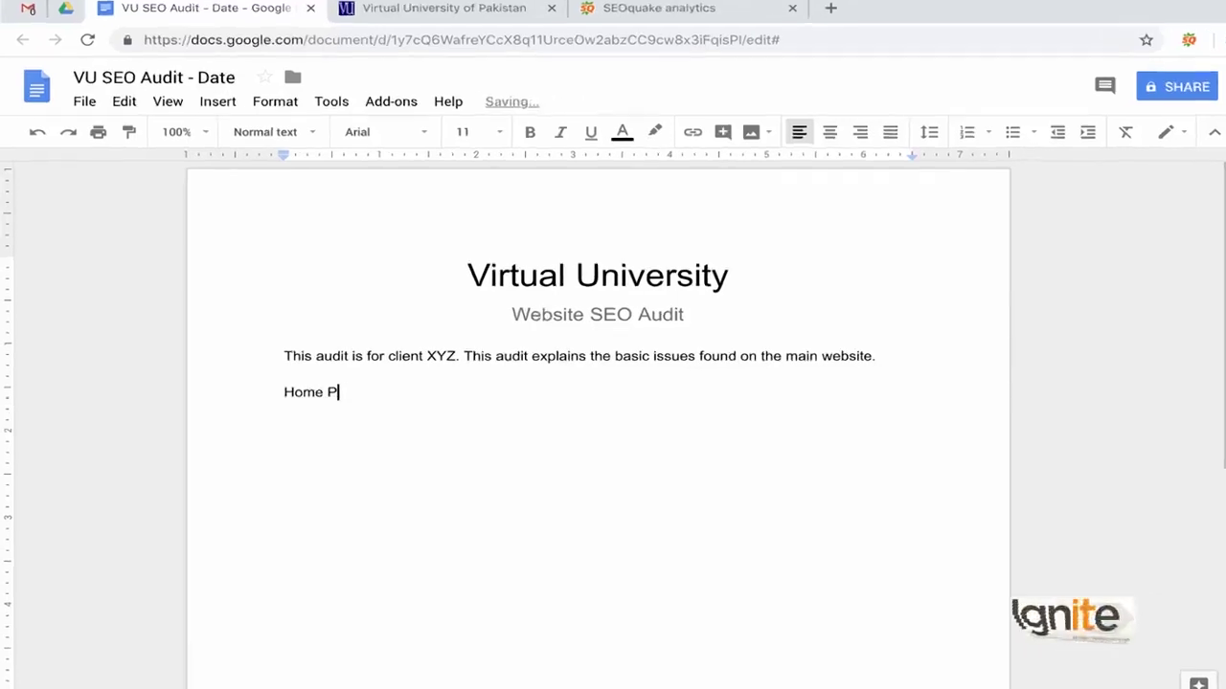
type("PA")
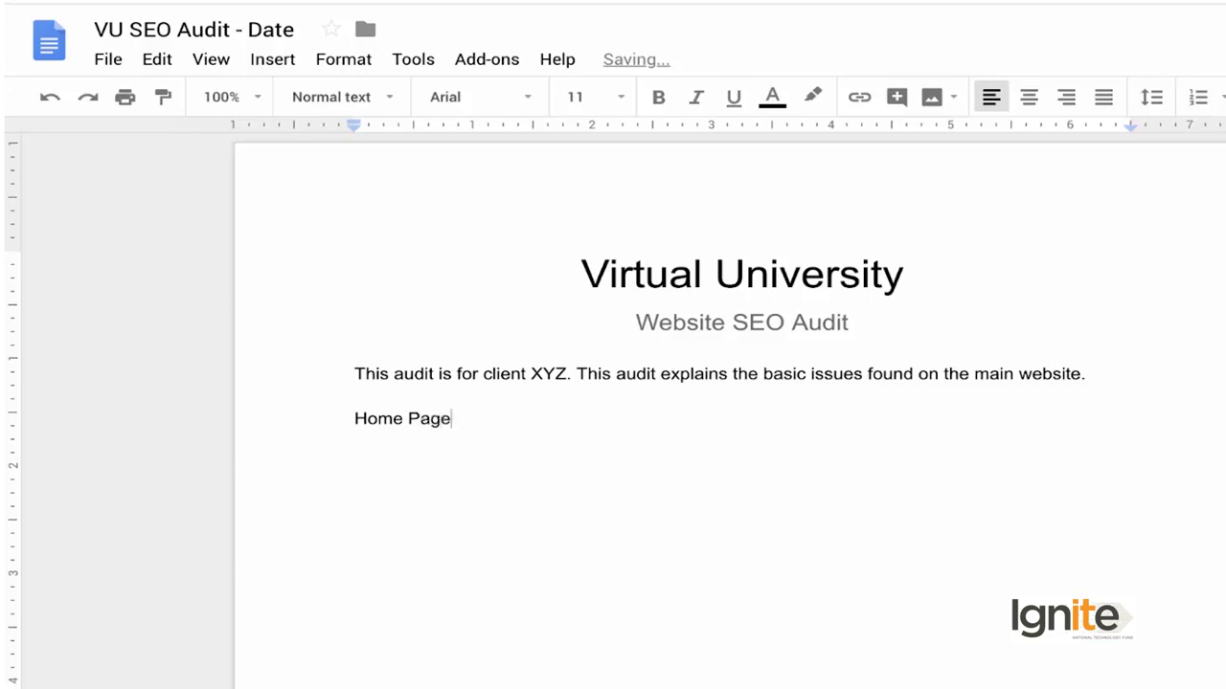
key("Return")
key("Up")
key("shift+End")
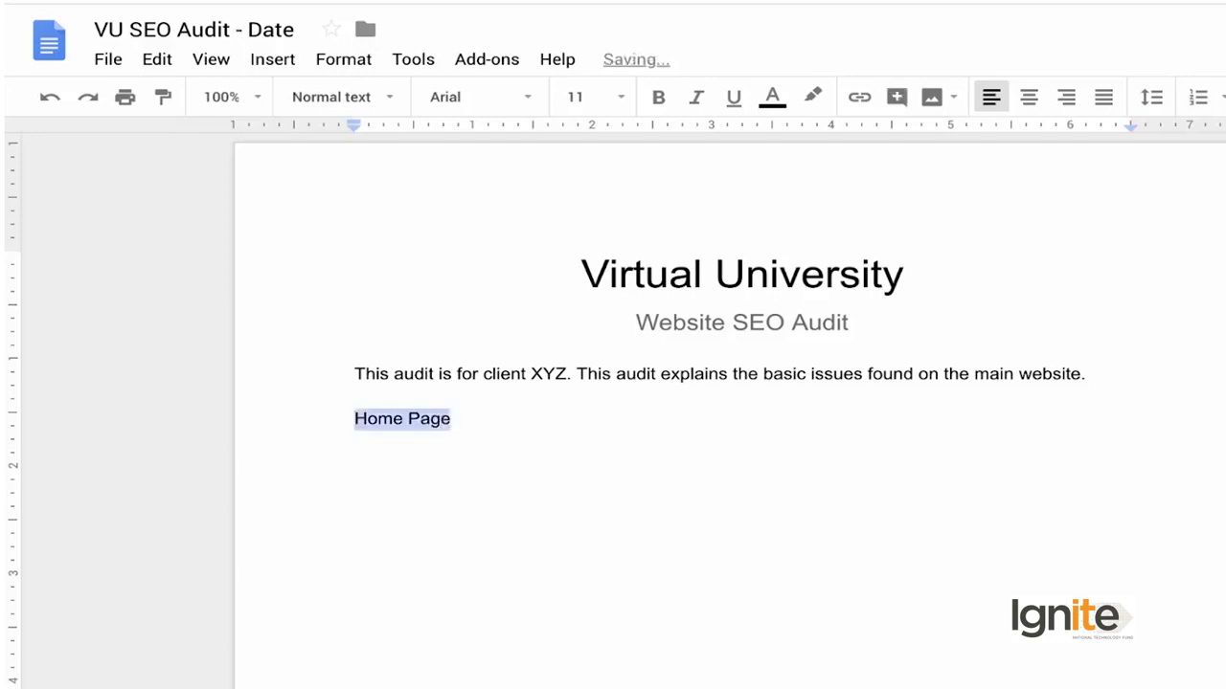
left_click(314, 99)
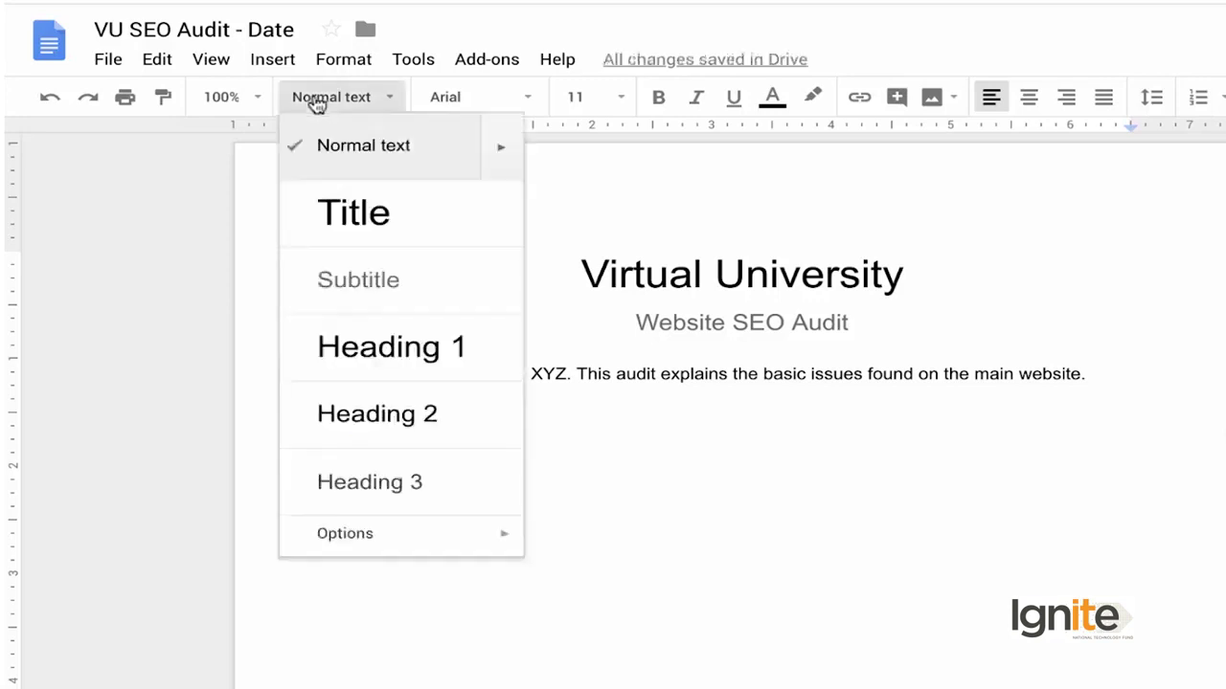
left_click(330, 343)
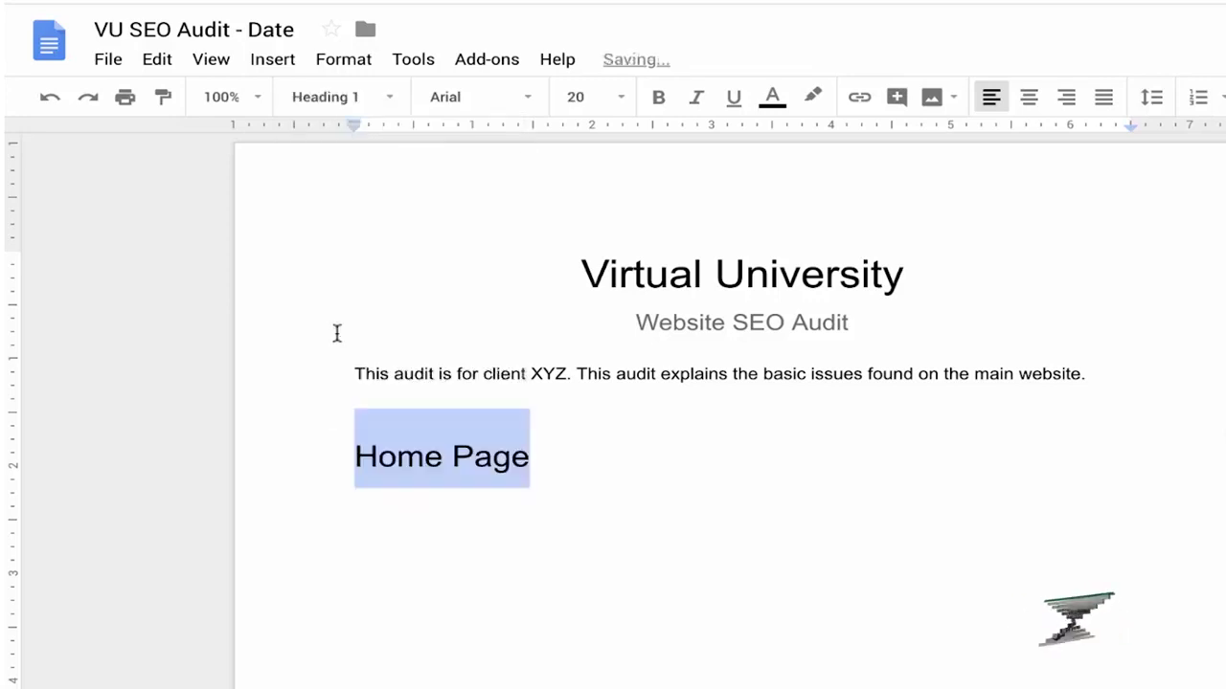
left_click(482, 501)
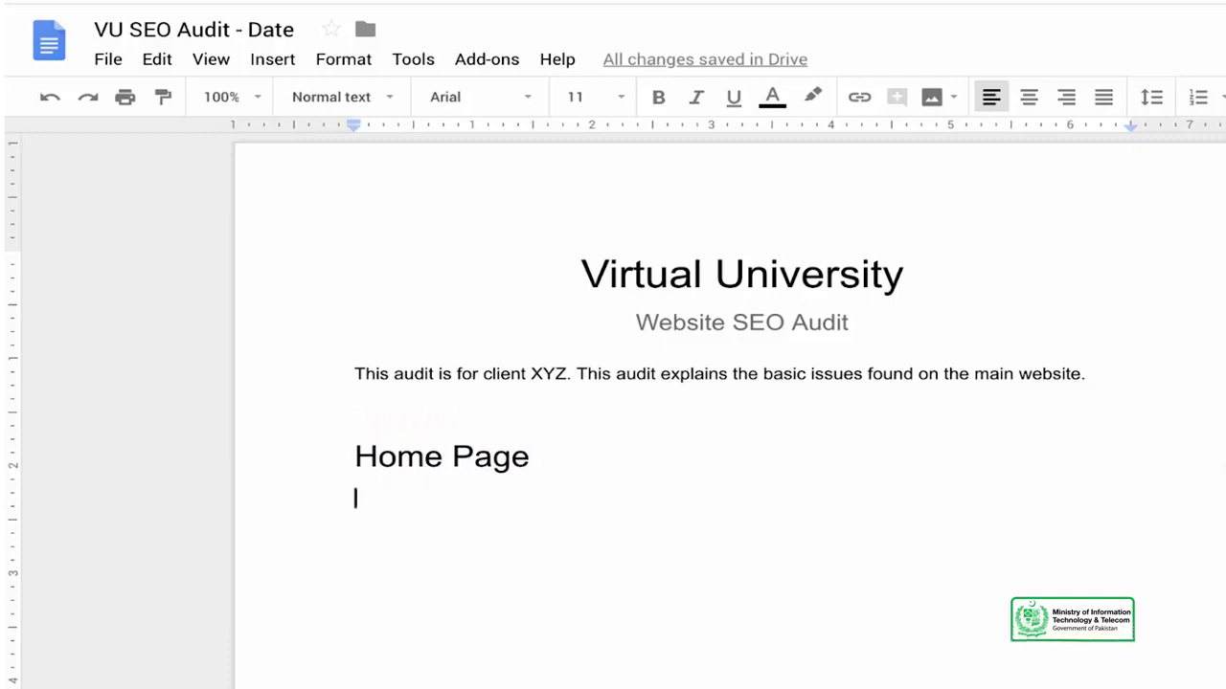
type("URL:")
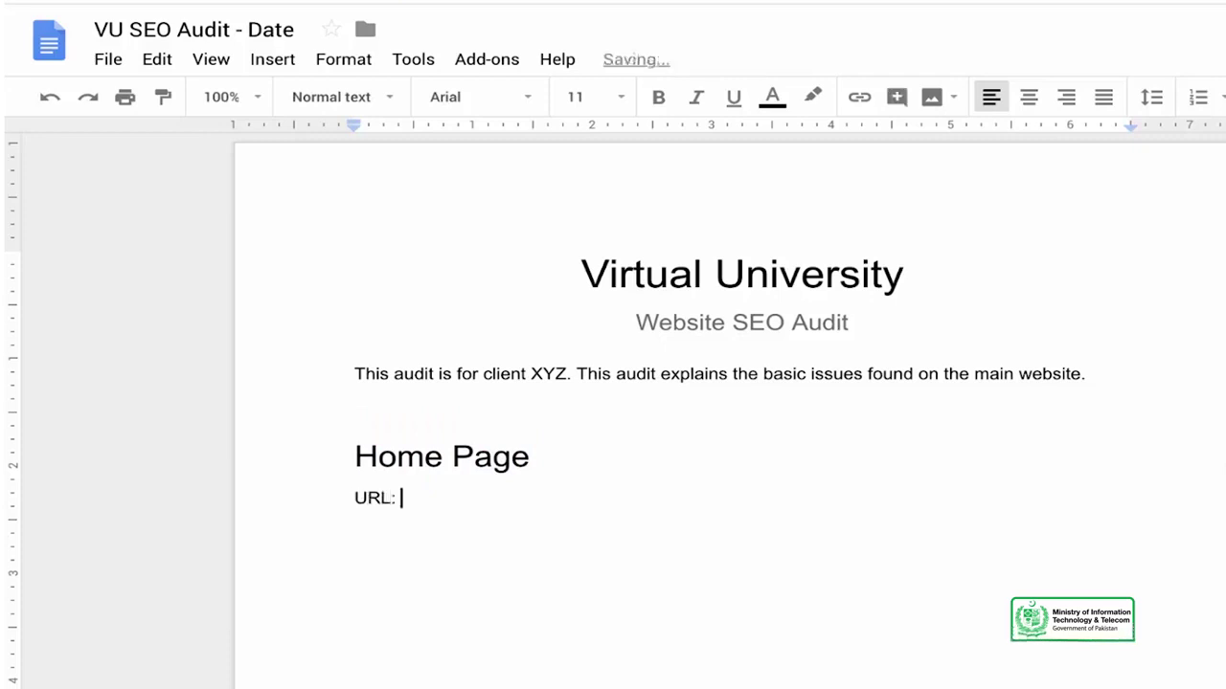
left_click(725, 49)
left_click(731, 96)
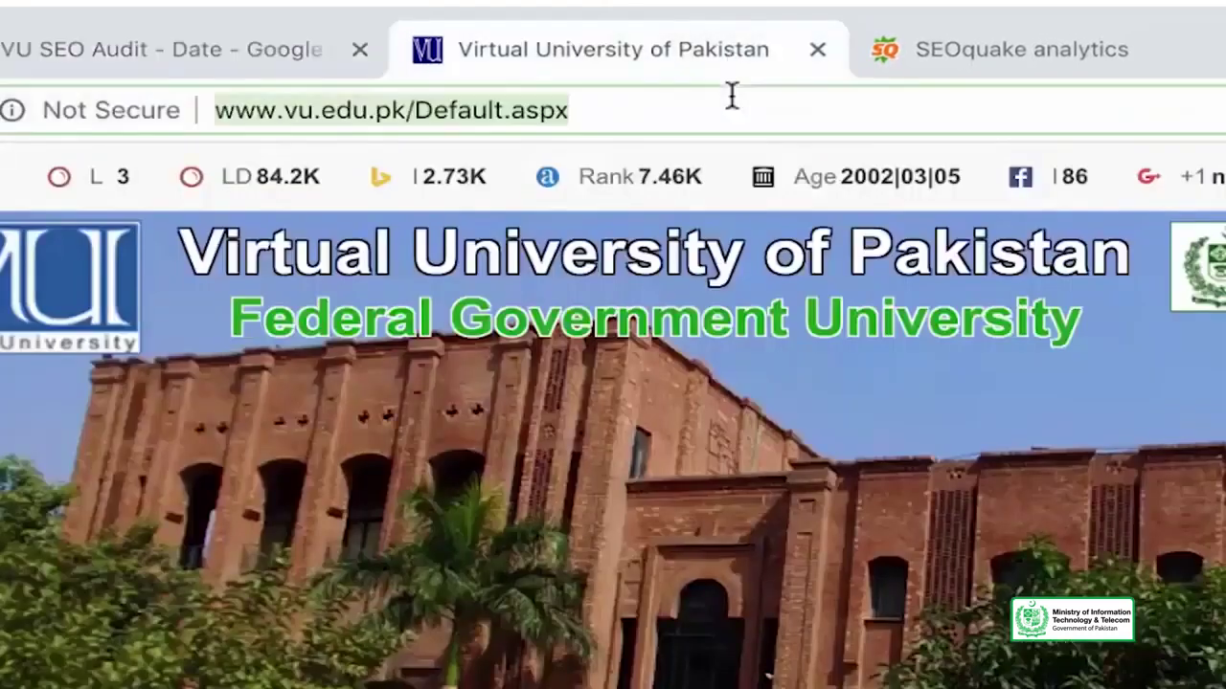
key("ctrl+c")
left_click(268, 47)
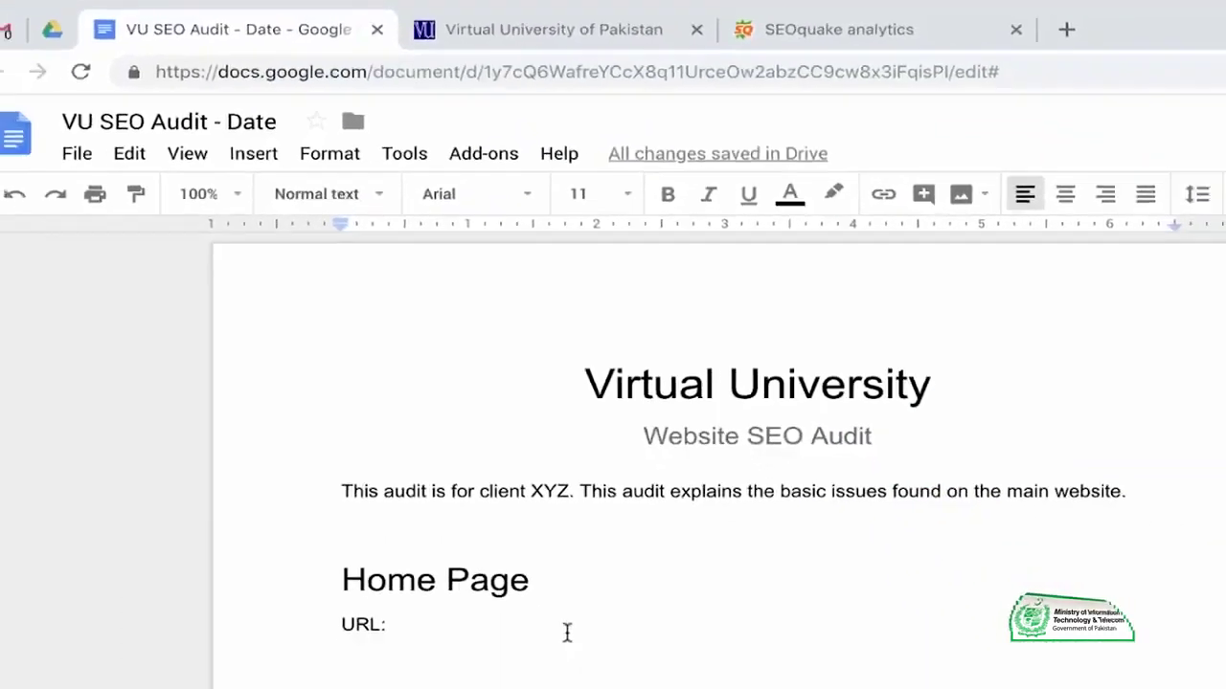
key("ctrl+v")
key("Return")
key("Return")
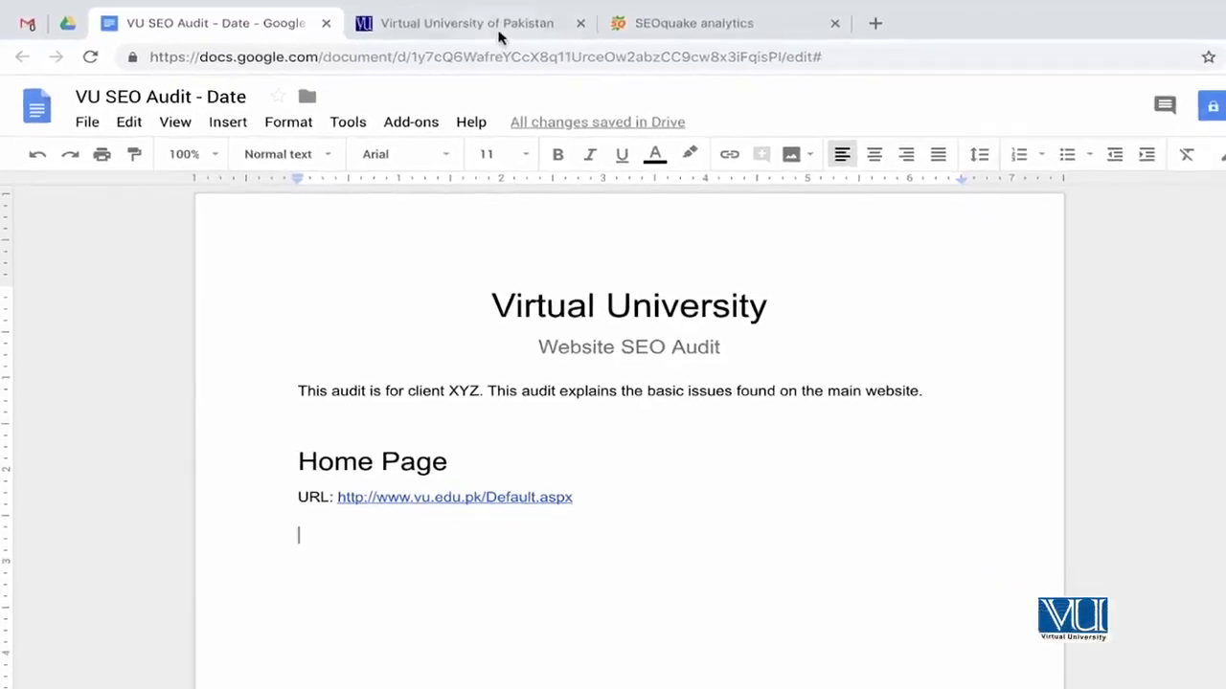
Return to the Virtual University homepage and scroll through it
left_click(450, 26)
scroll(397, 307, "down", 1)
scroll(398, 306, "up", 1)
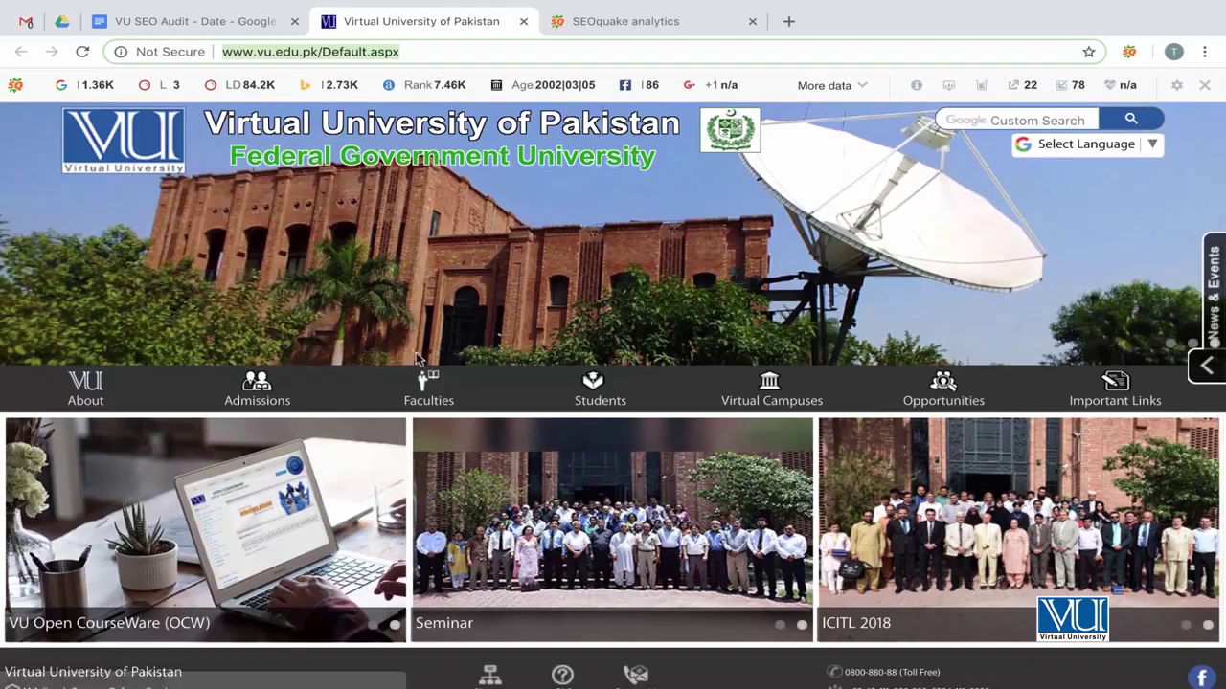
mouse_move(257, 390)
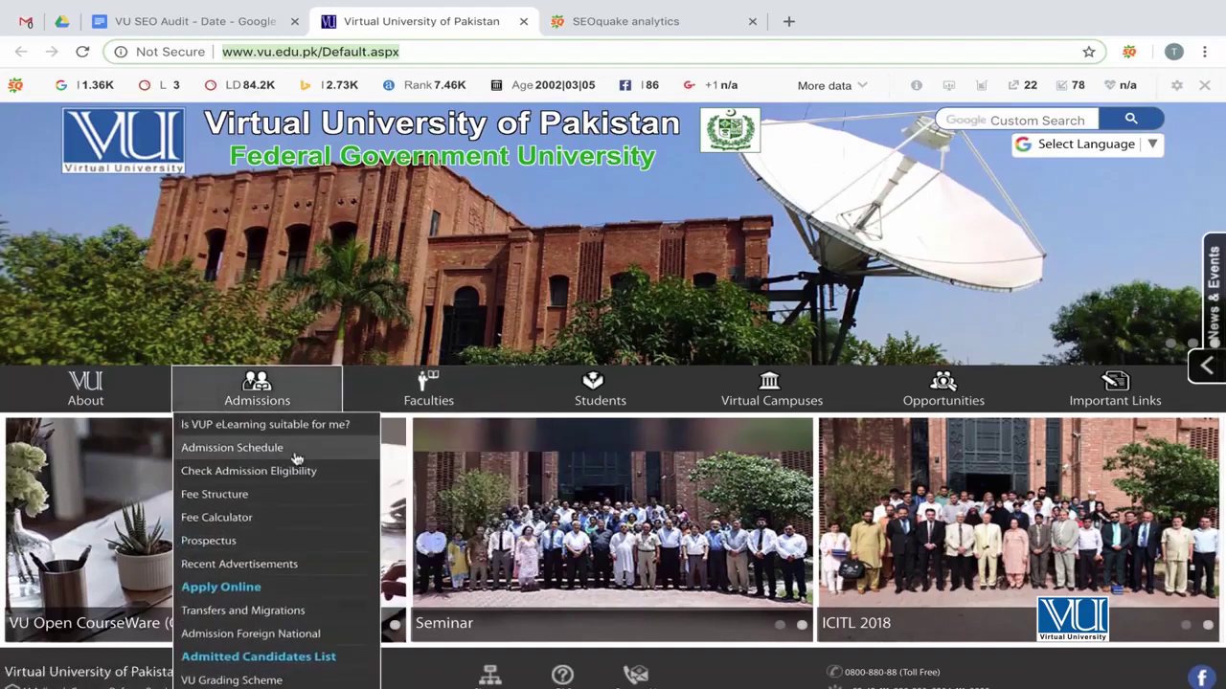
scroll(76, 552, "down", 1)
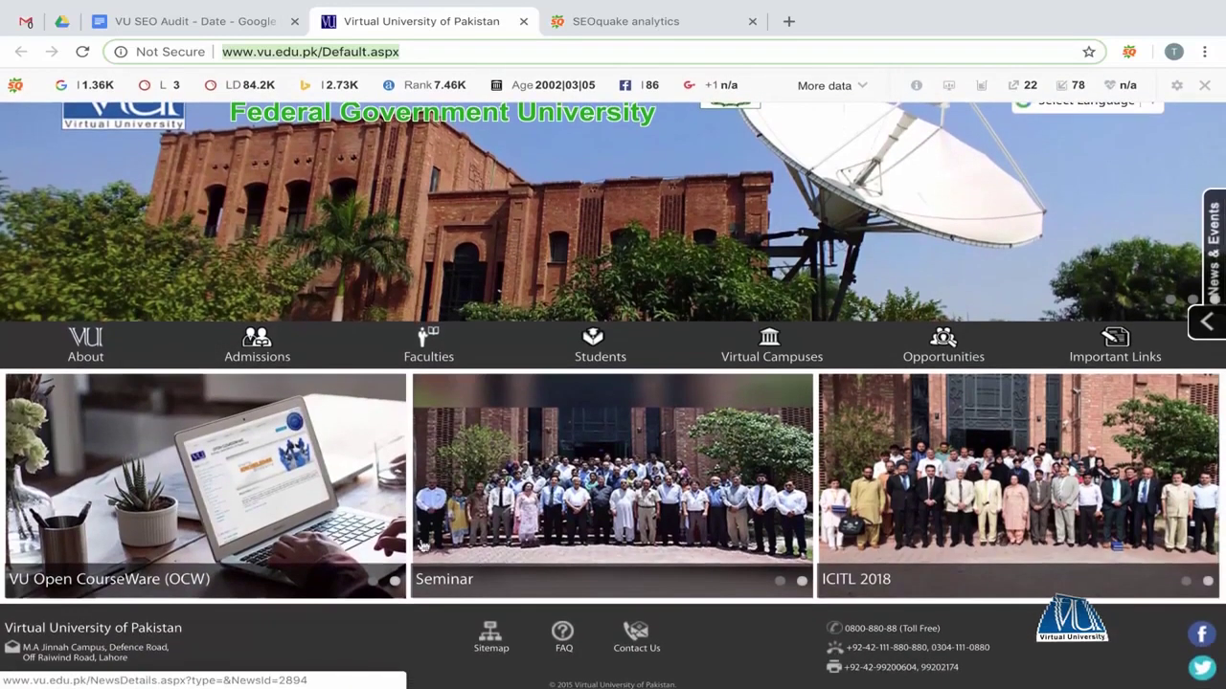
scroll(455, 494, "up", 1)
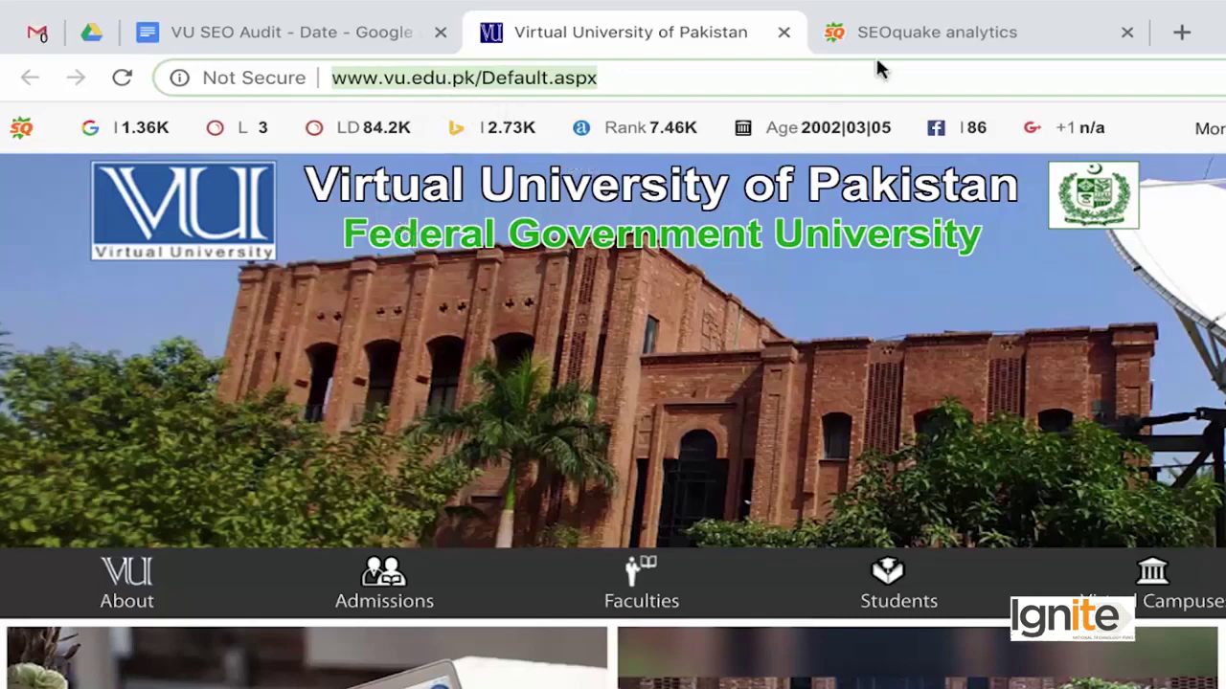
left_click(909, 32)
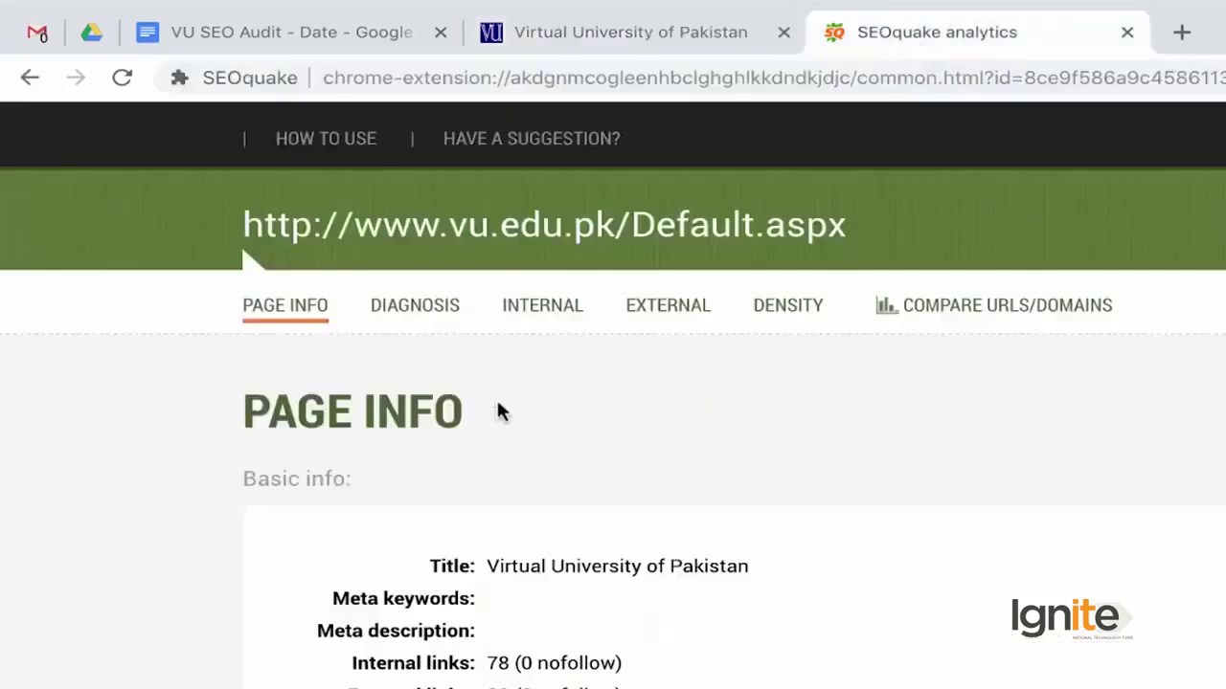
scroll(497, 403, "down", 2)
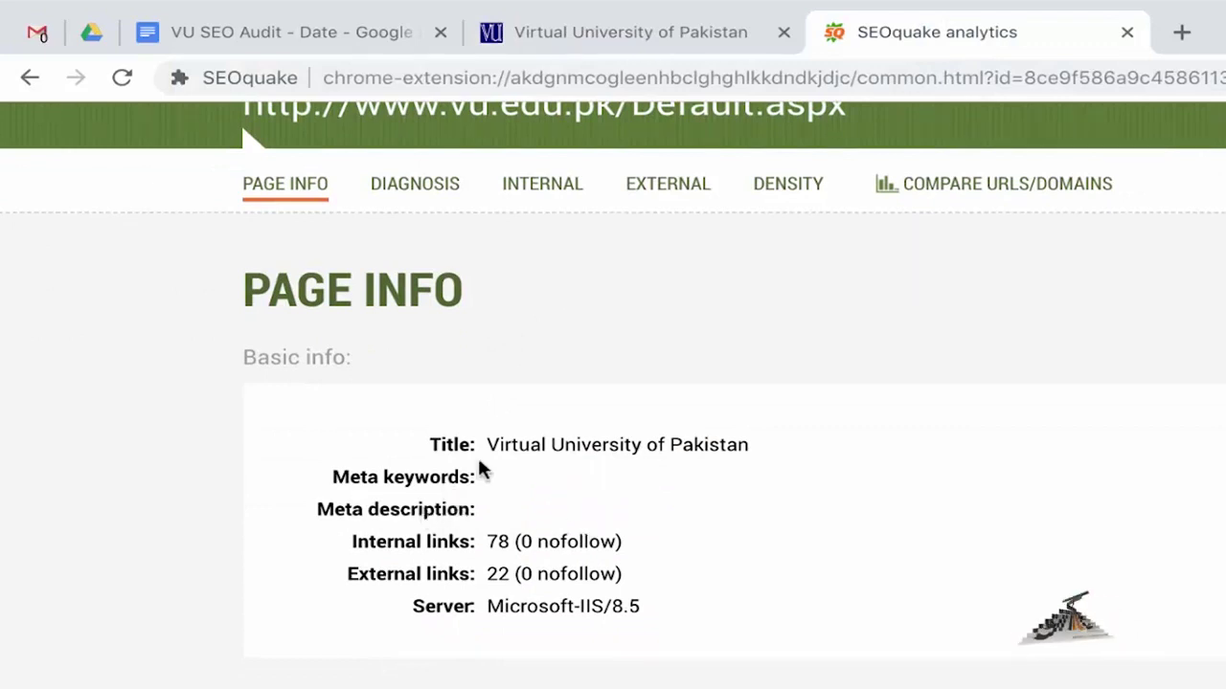
left_click(535, 45)
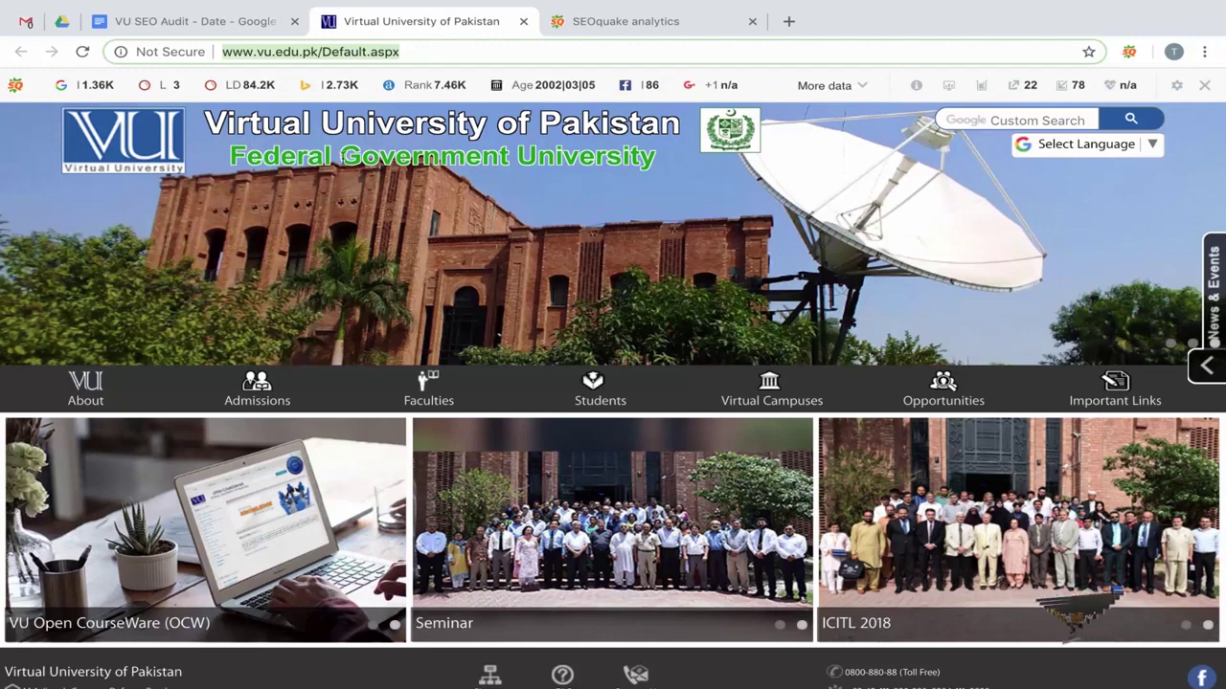
Add a numbered point 'TItle is not optimized' below the URL
left_click(241, 21)
left_click(325, 546)
type("1- T")
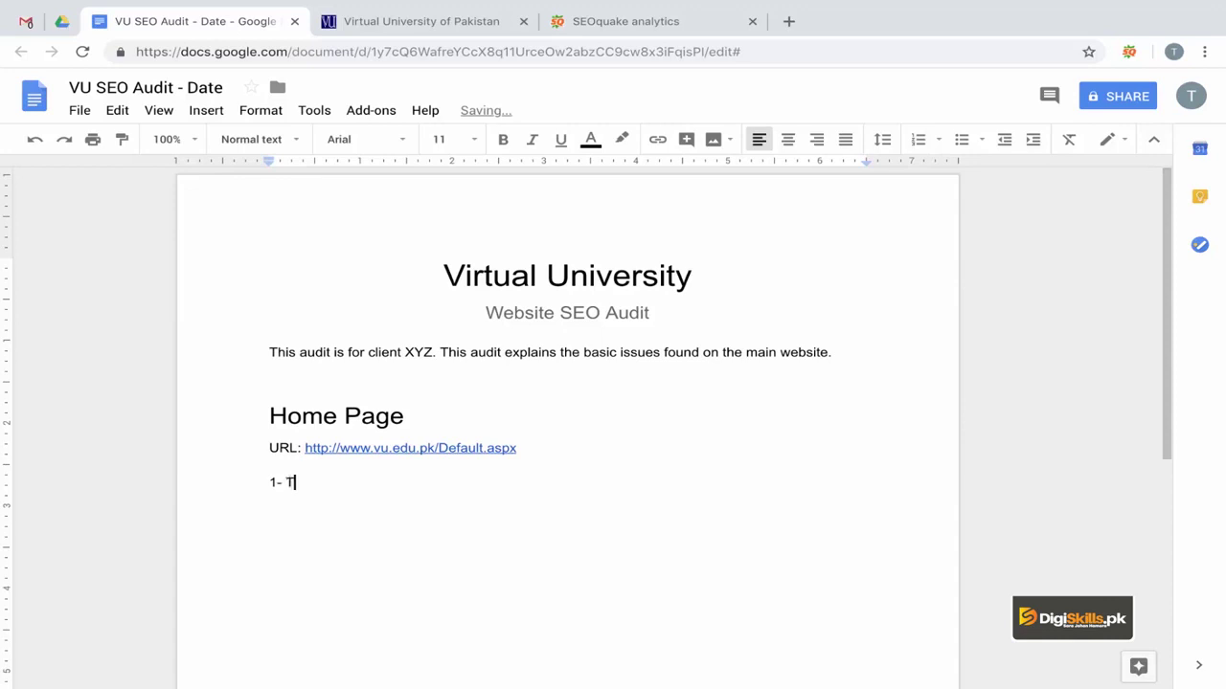
triple_click(391, 490)
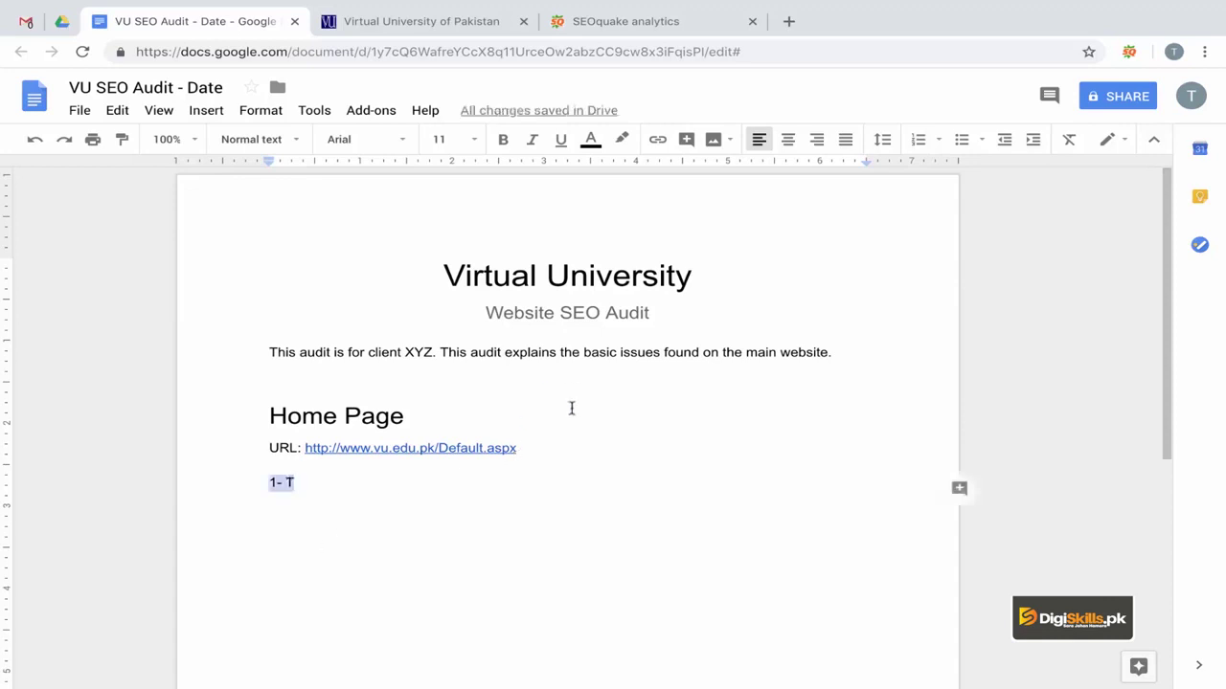
key("BackSpace")
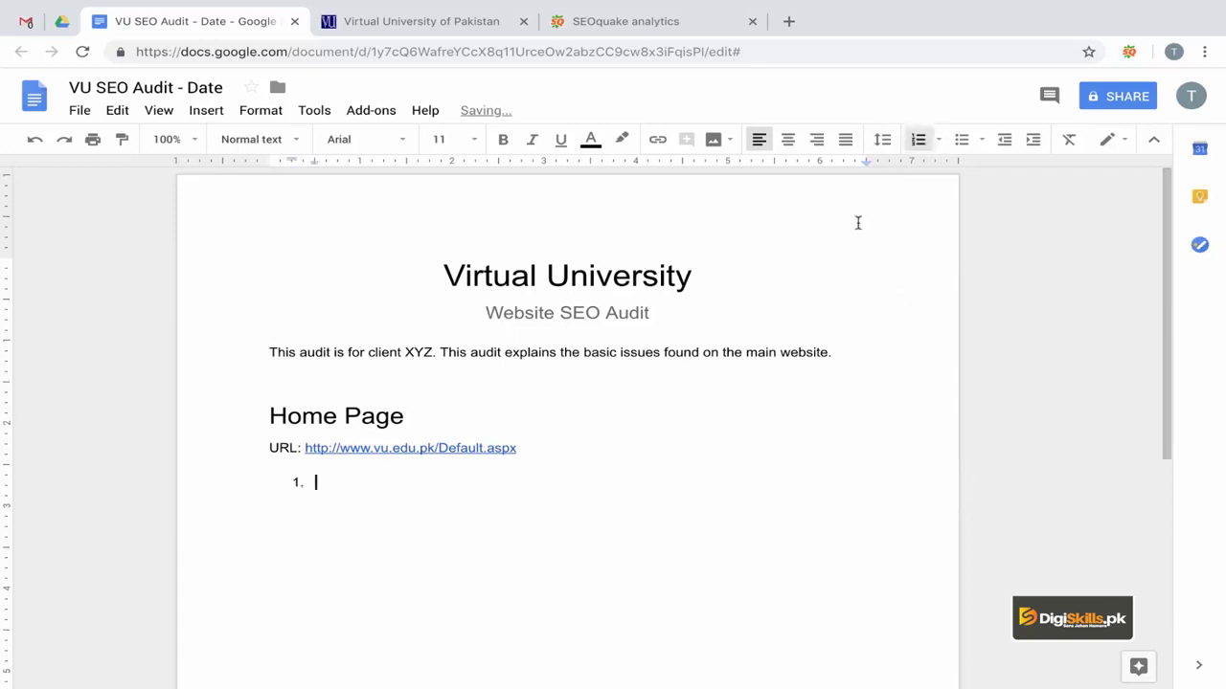
type("TItle is not ")
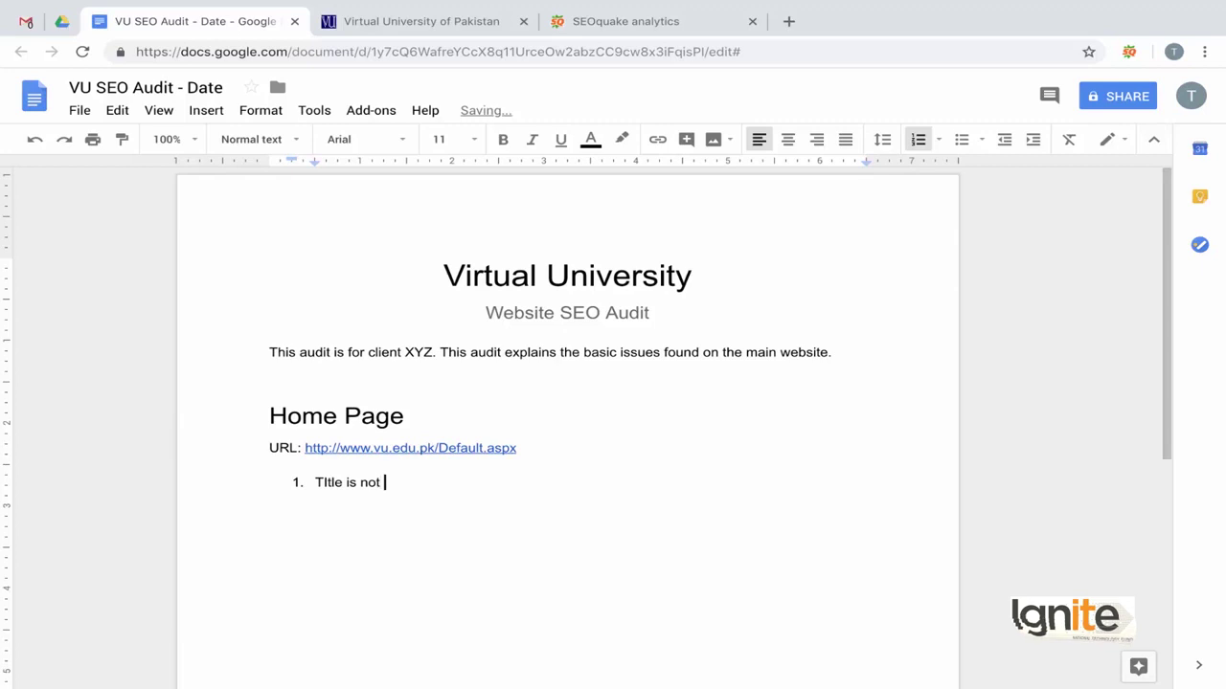
type("optimized.")
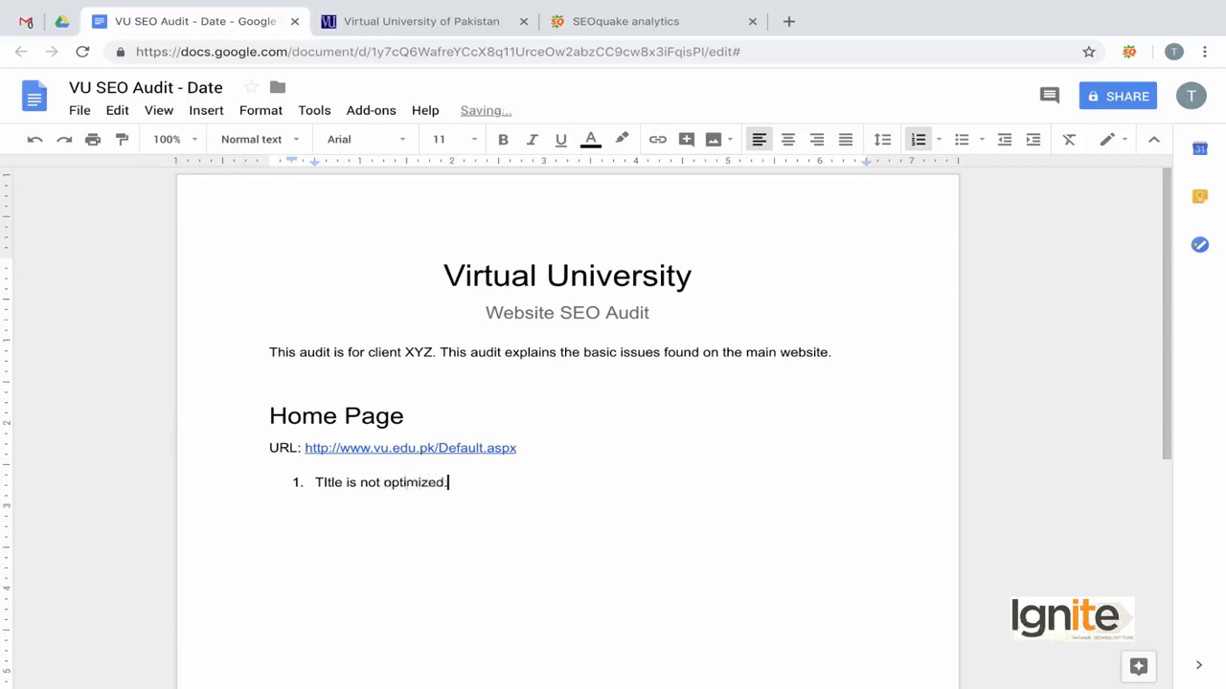
Insert a 'Page Title' line above the numbered point and select it
key("Up")
key("End")
key("Return")
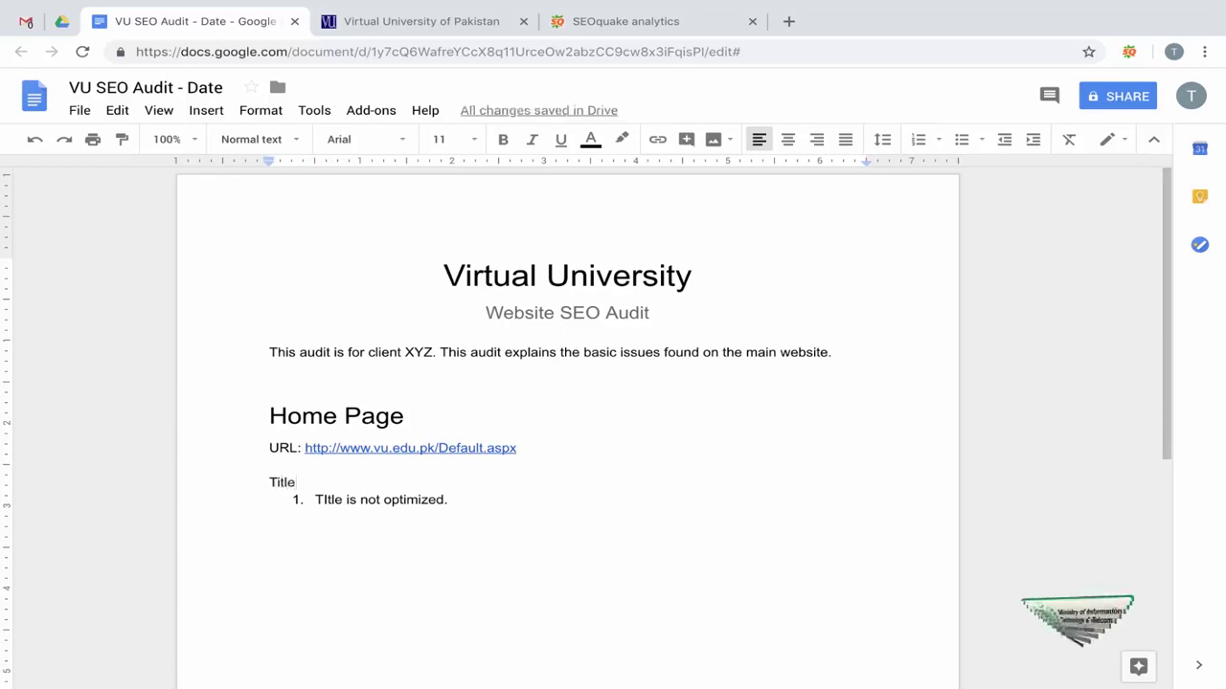
key("Home")
type("Pa")
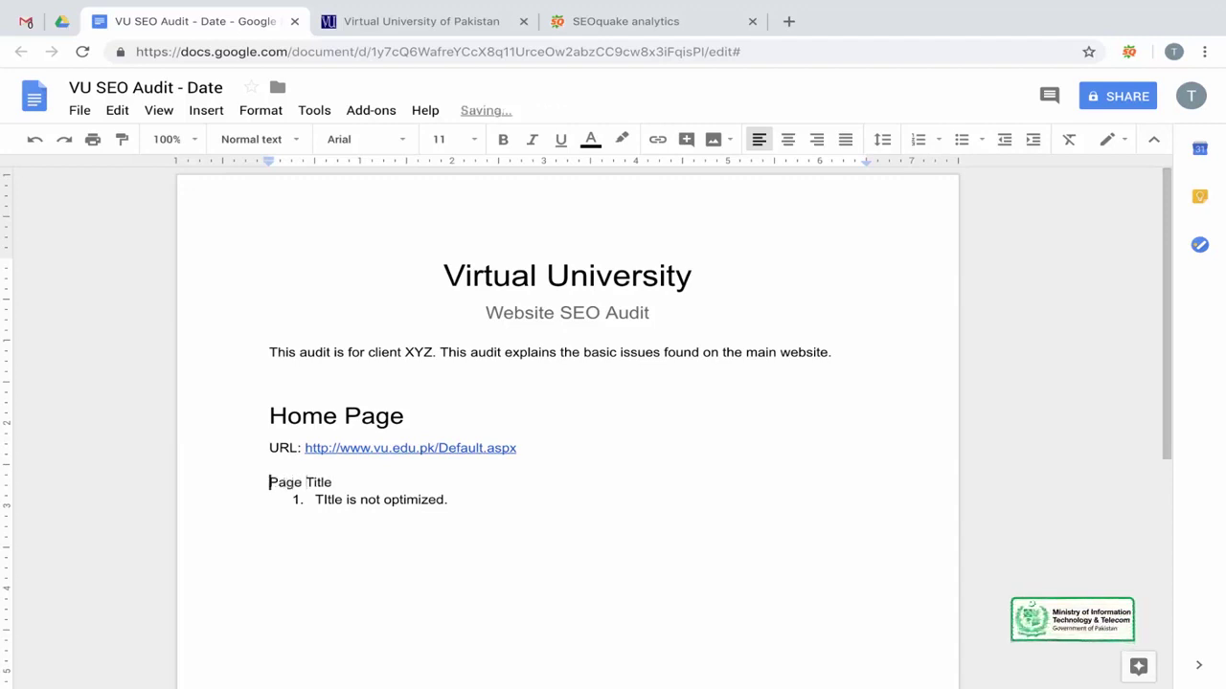
key("shift+End")
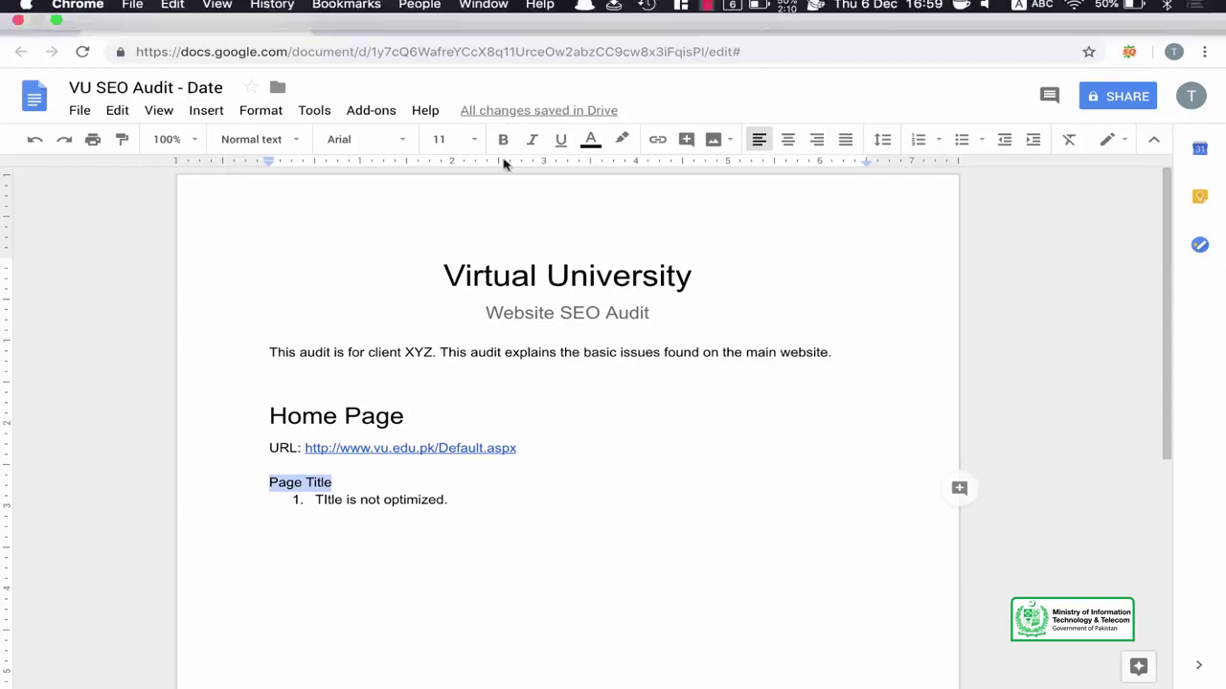
Style the 'Page Title' line as Heading 2
left_click(274, 152)
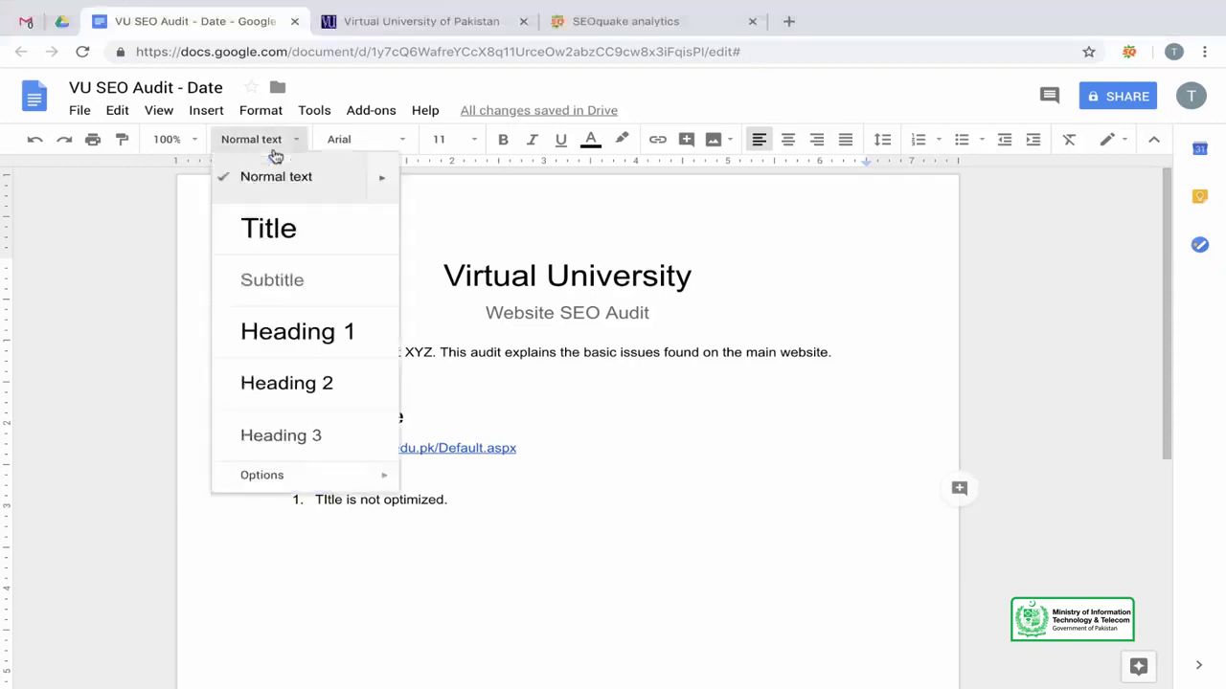
left_click(298, 384)
left_click(380, 534)
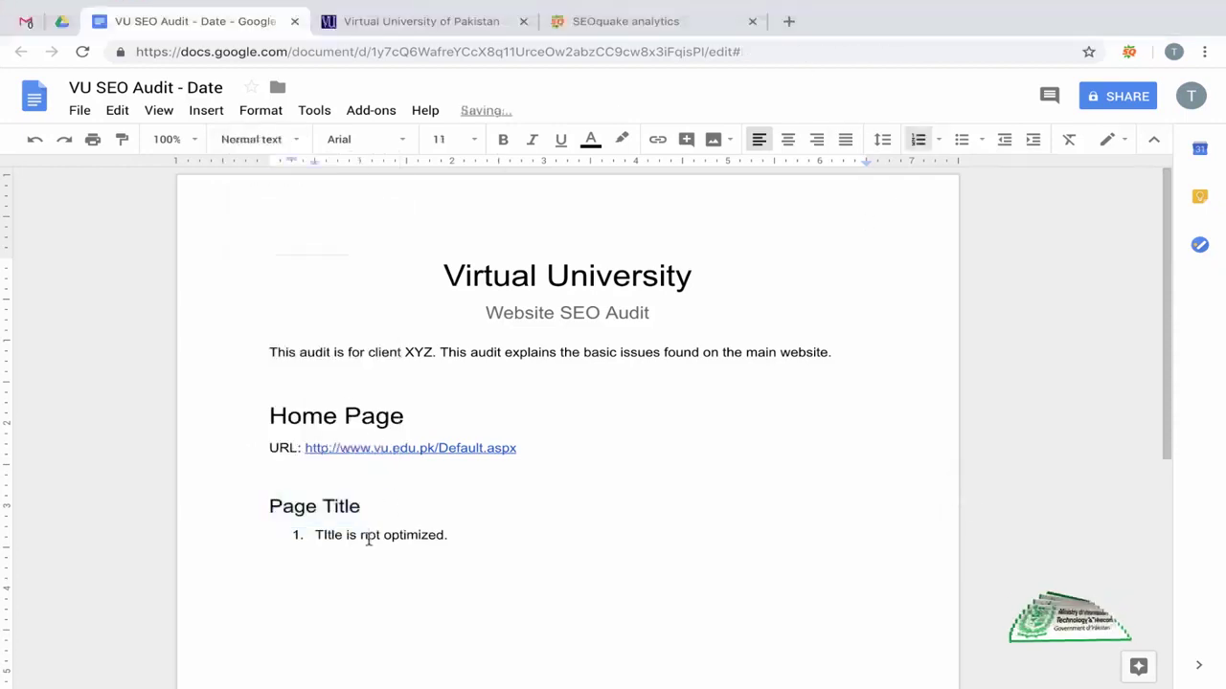
key("End")
key("Home")
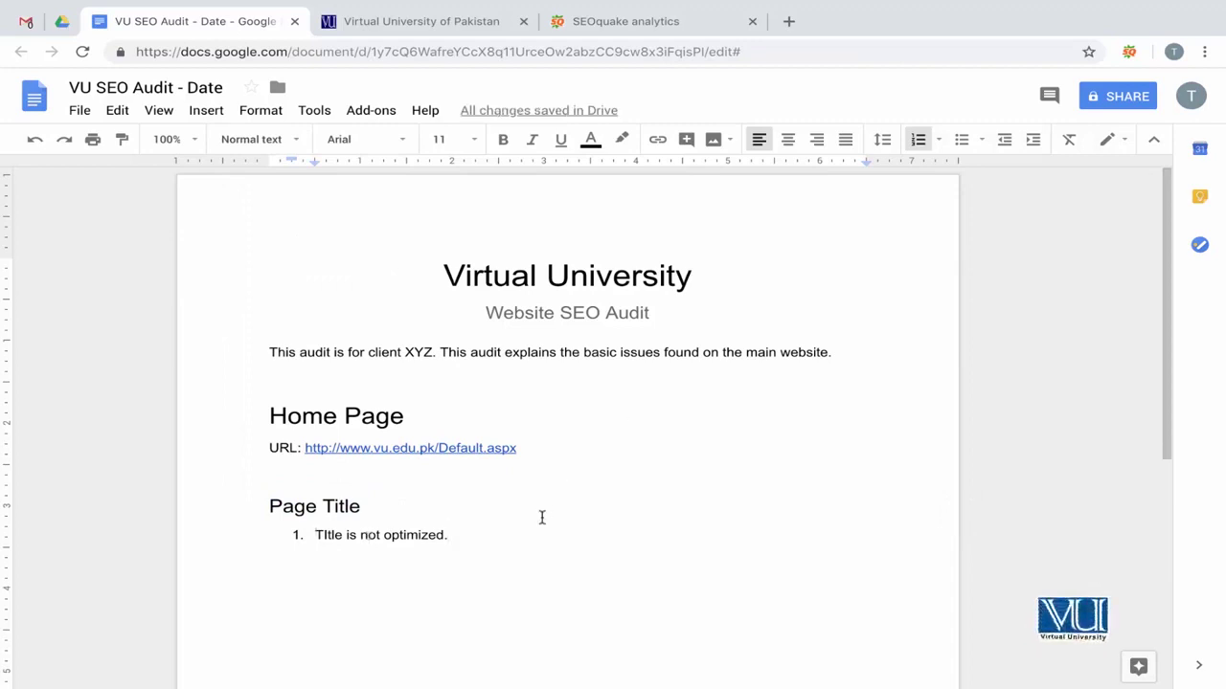
Remove the numbering so the finding becomes a plain Issue paragraph
left_click(917, 140)
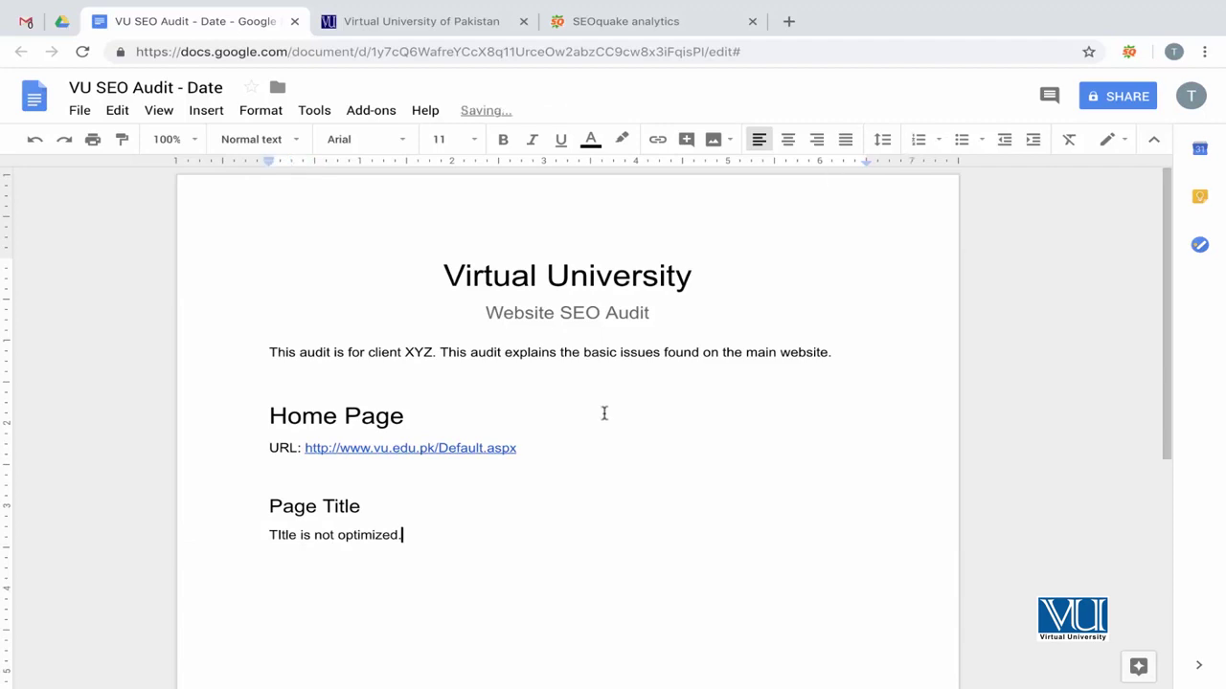
key("Return")
type("Issue:")
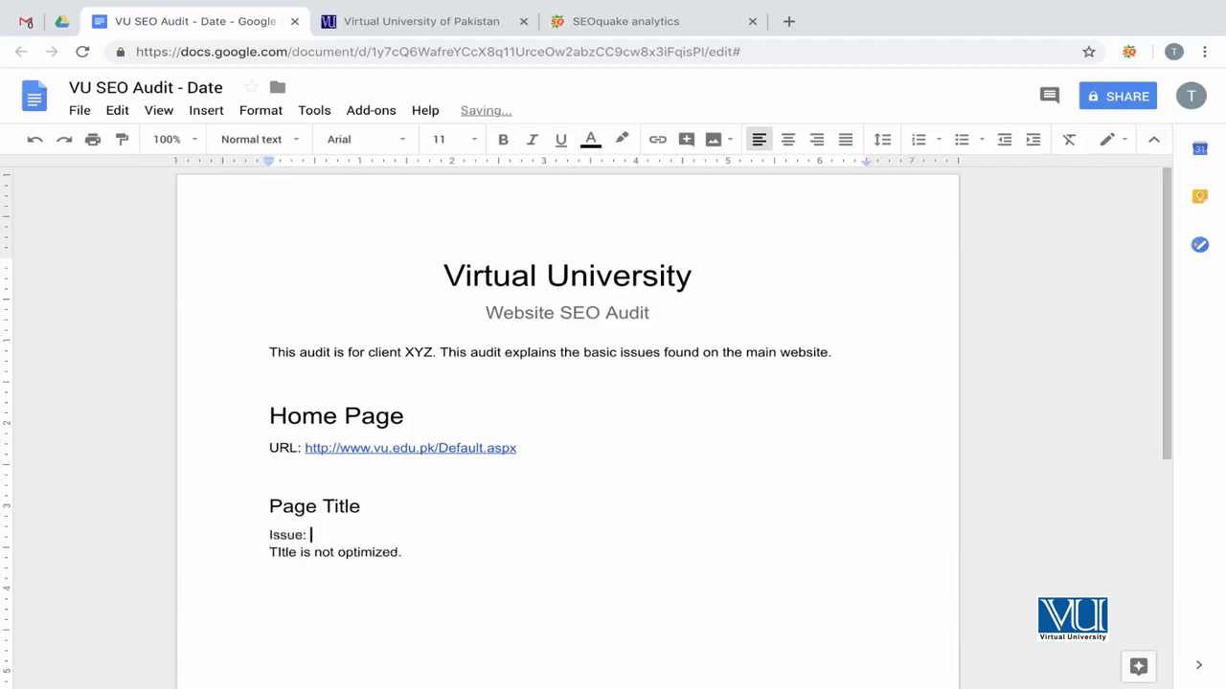
key("Delete")
key("Left")
key("Left")
key("Home")
key("shift+End")
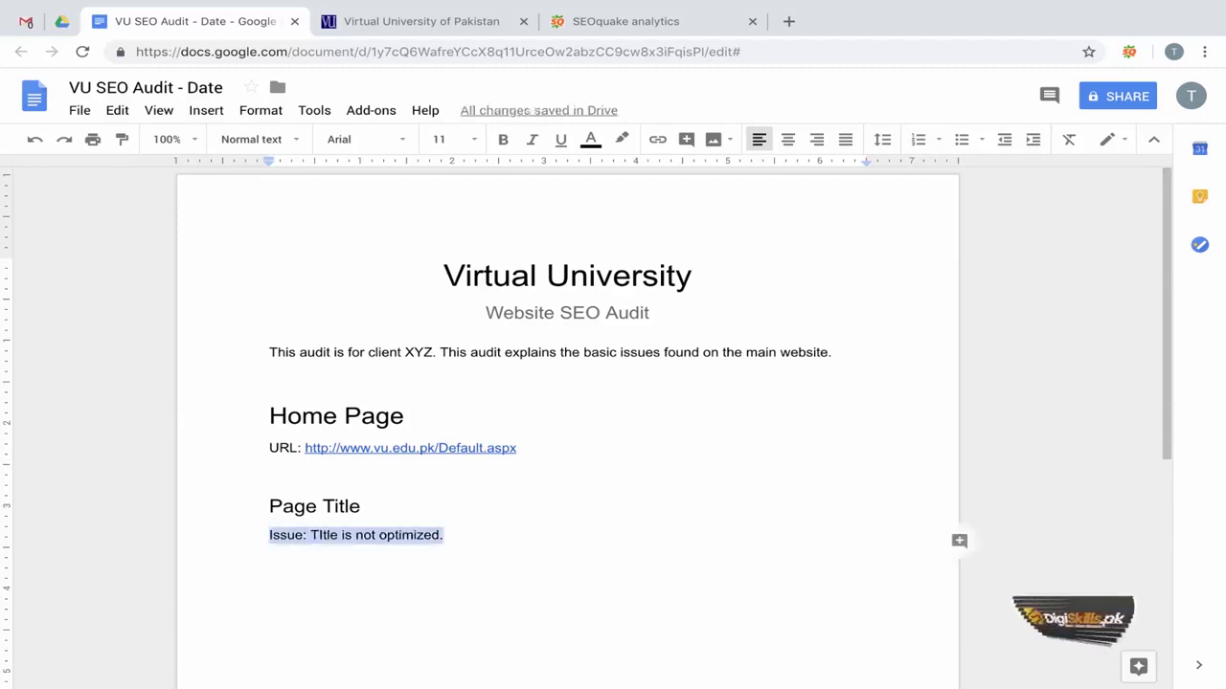
key("Left")
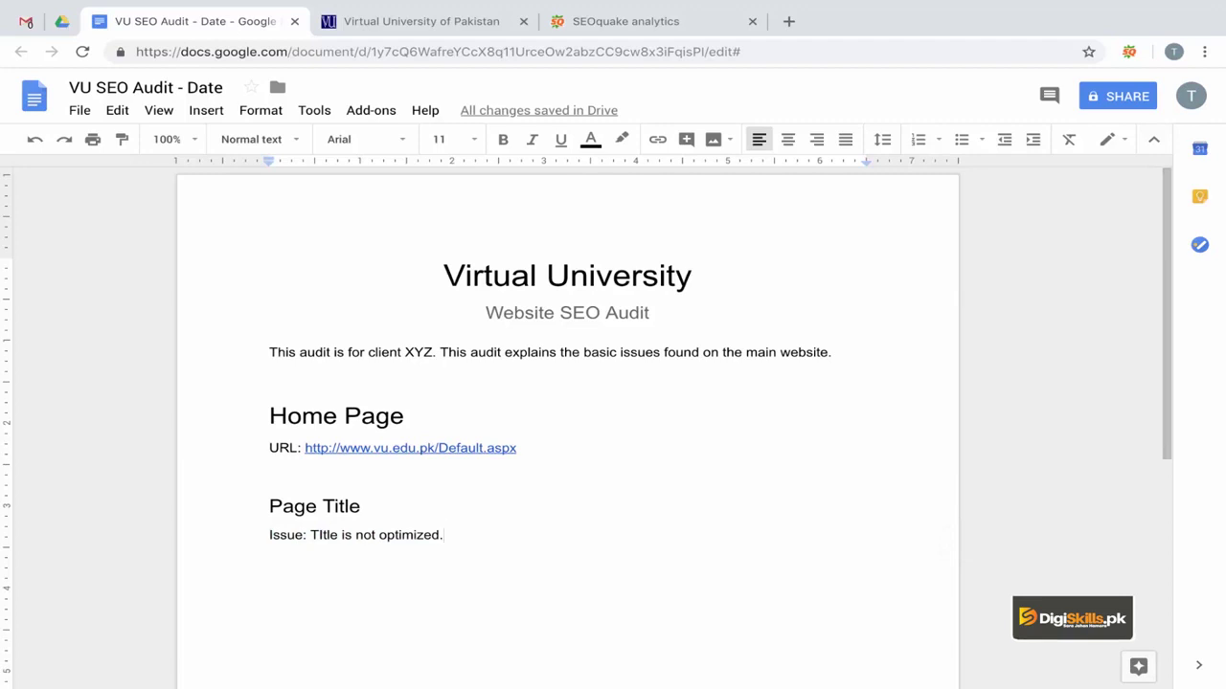
Add an 'Importance:' label below the Issue line, separated by a blank line
key("Return")
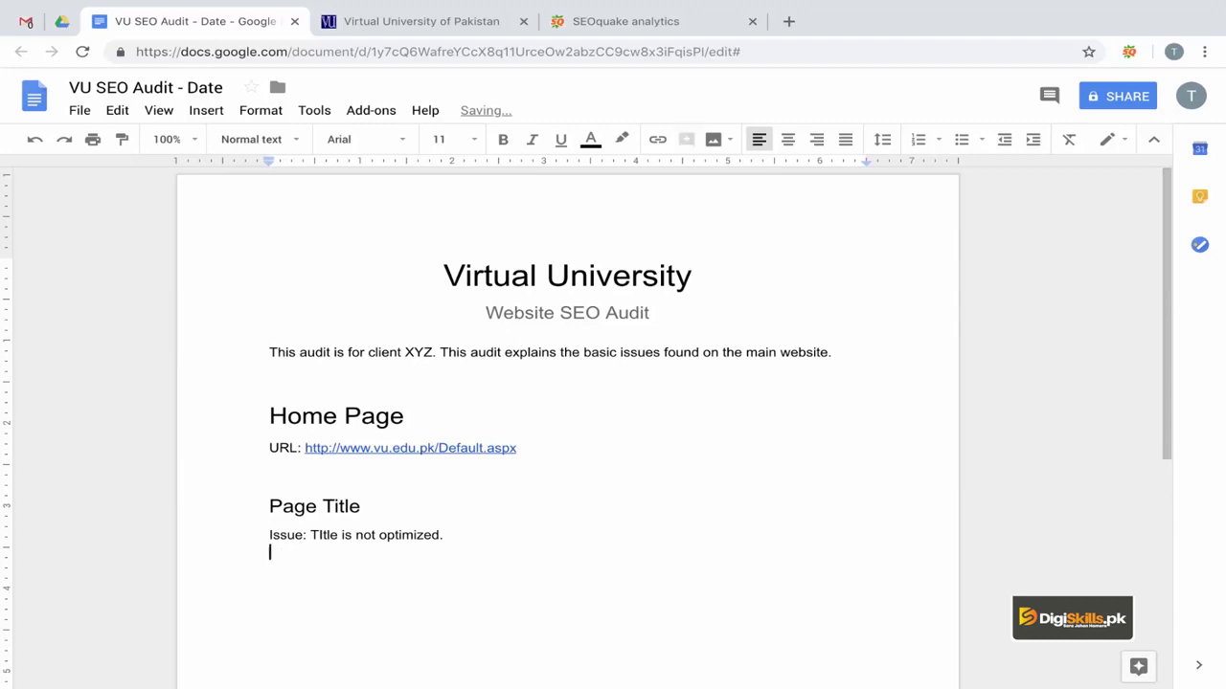
type("Importance:")
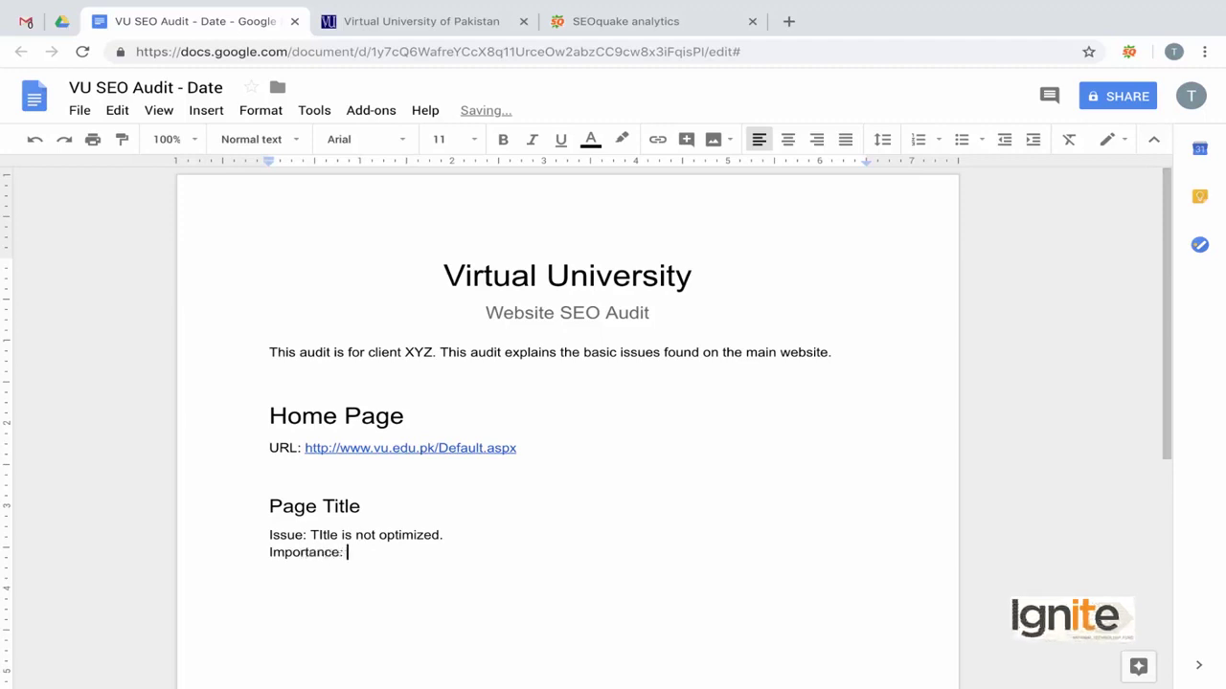
key("BackSpace")
key("Return")
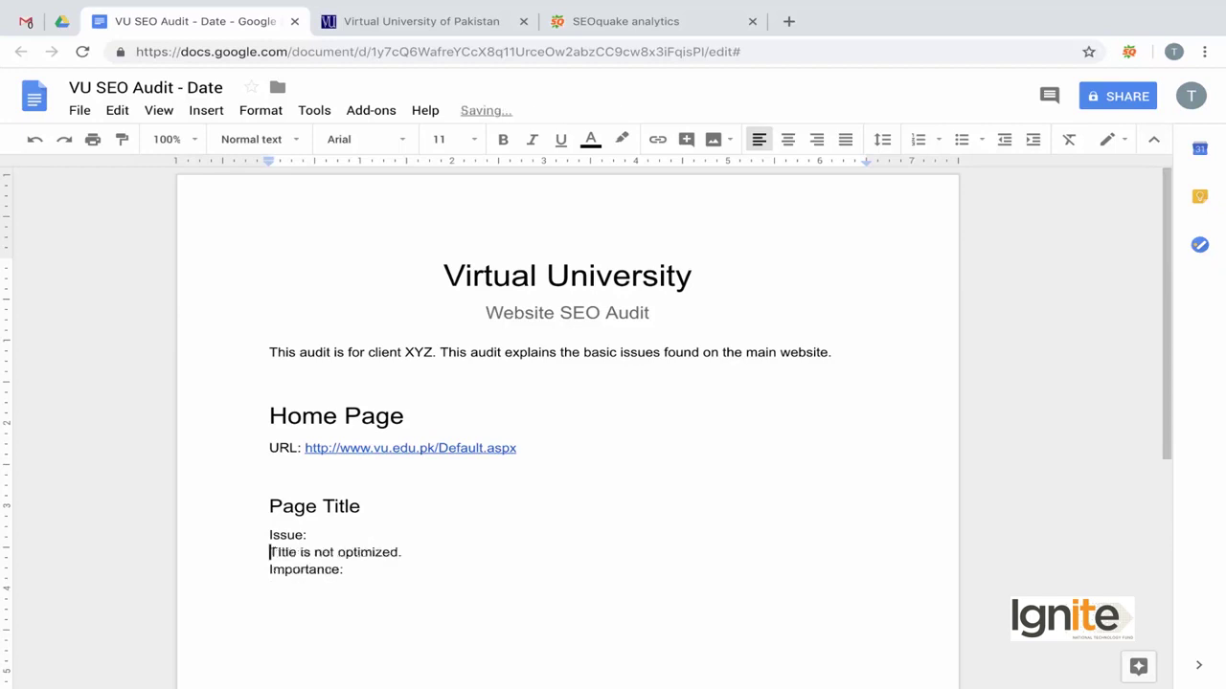
key("Return")
key("BackSpace")
key("End")
key("Return")
key("Return")
key("Delete")
key("End")
key("Return")
scroll(567, 431, "down", 2)
Write the importance paragraph ending 'Google can't relate and rank.' and add 'Solution:' below
scroll(583, 478, "down", 1)
type("A proper title actuall")
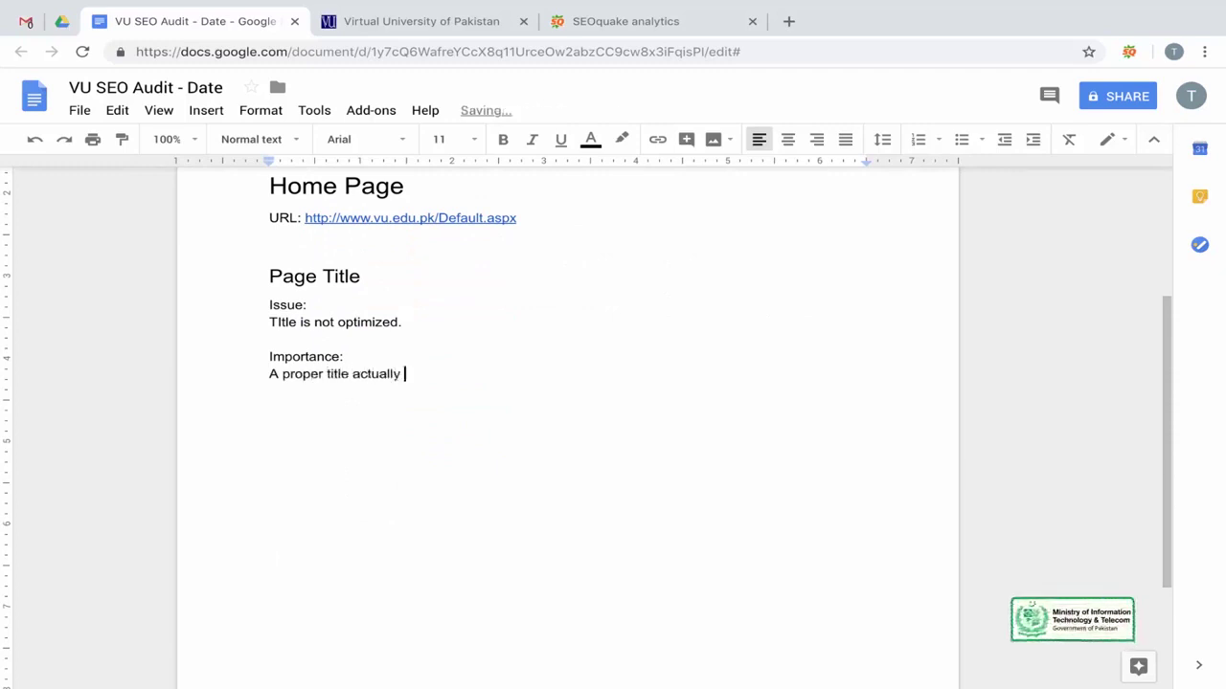
type("tactic")
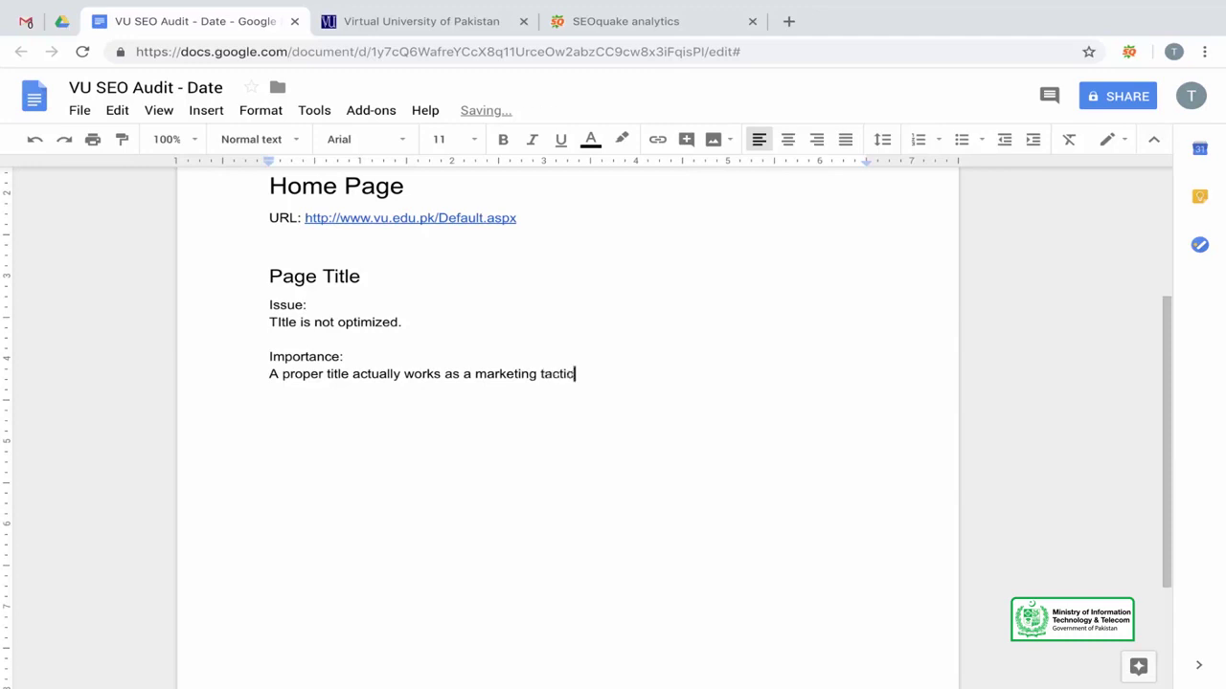
type("is is the first thing peop")
key("BackSpace")
key("BackSpace")
key("BackSpace")
type("visitors see in the search results")
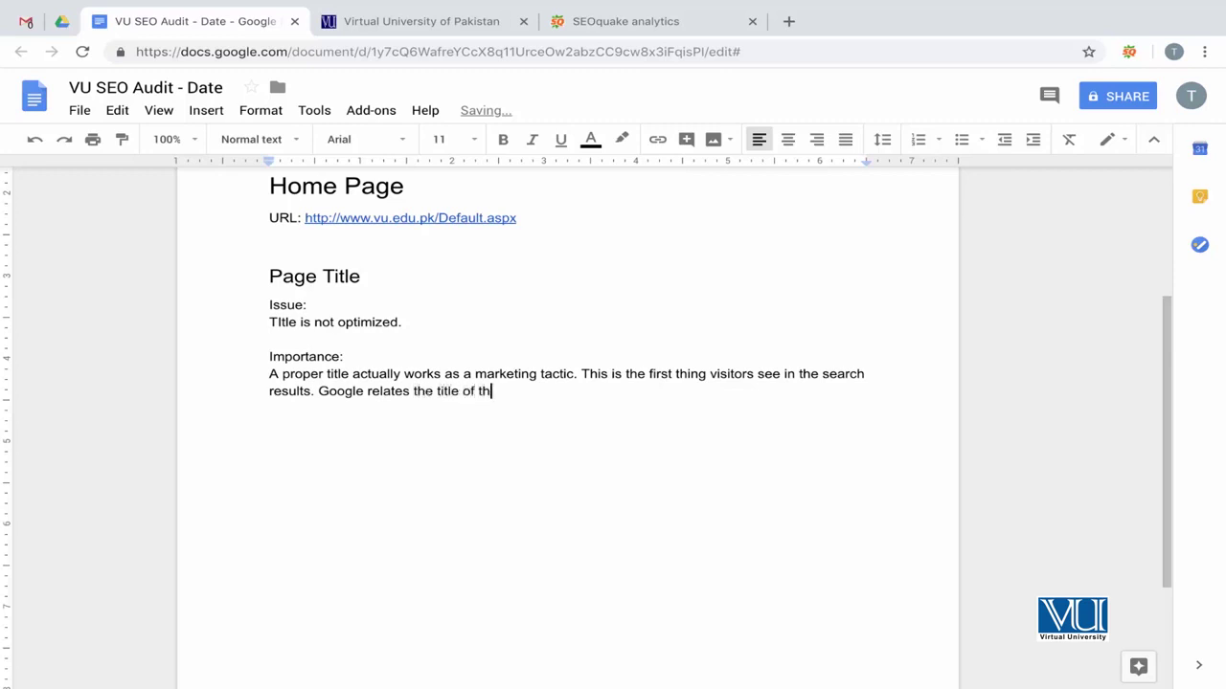
type("e page with search queries by the user. ")
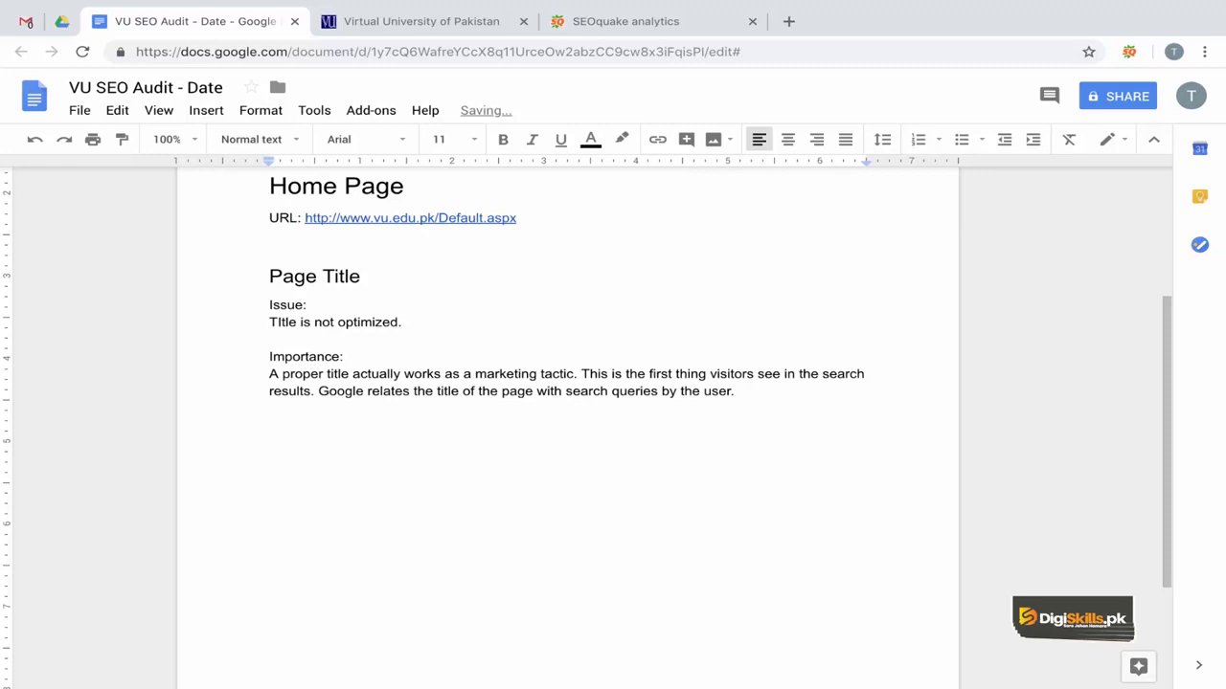
type("If your")
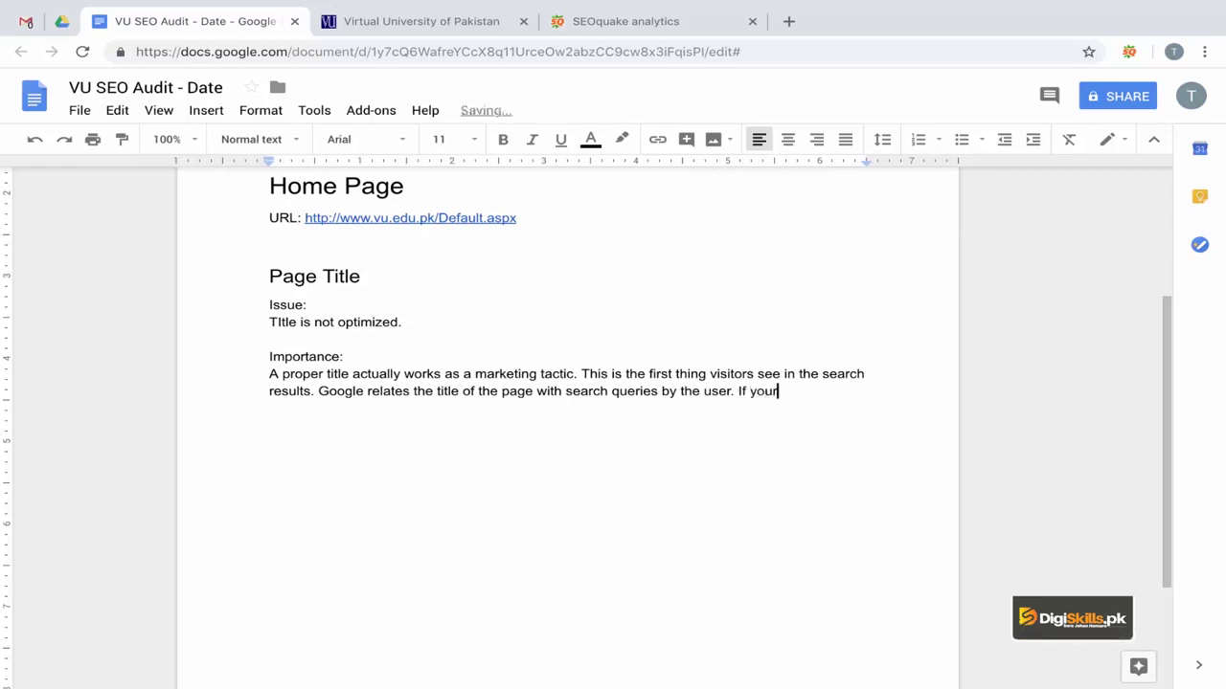
type(" title doen't have words related to queries,")
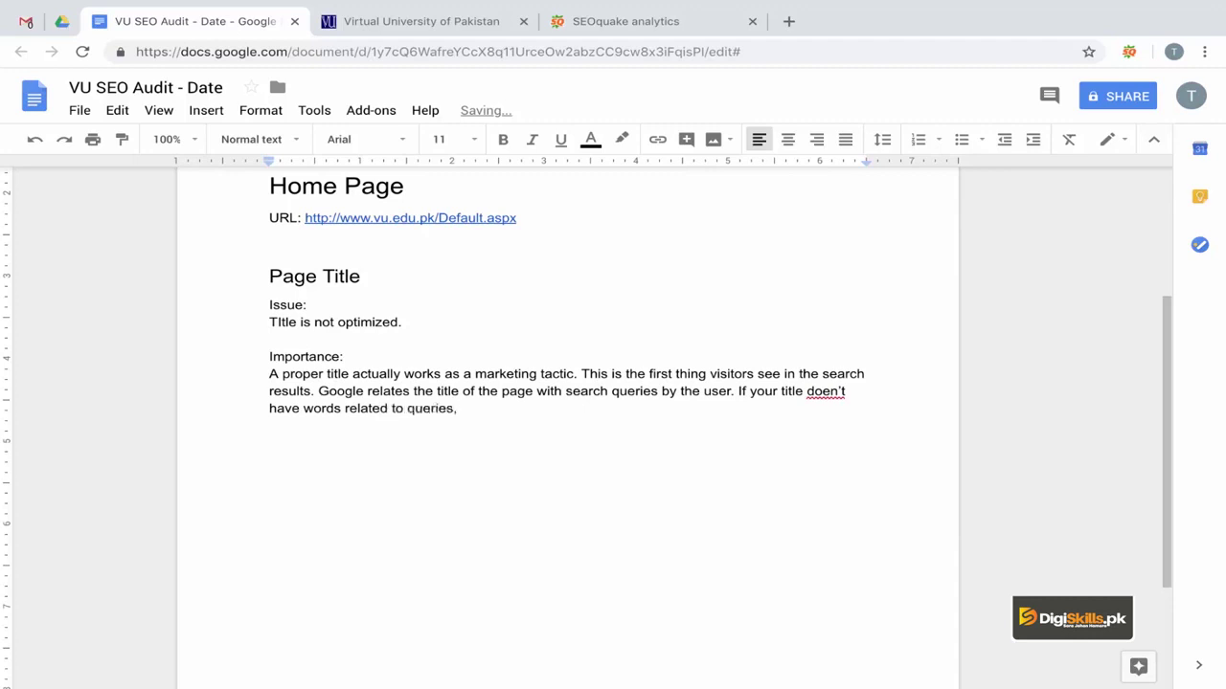
type("G")
type("e can't related it")
key("BackSpace")
key("BackSpace")
key("BackSpace")
type("and rank.")
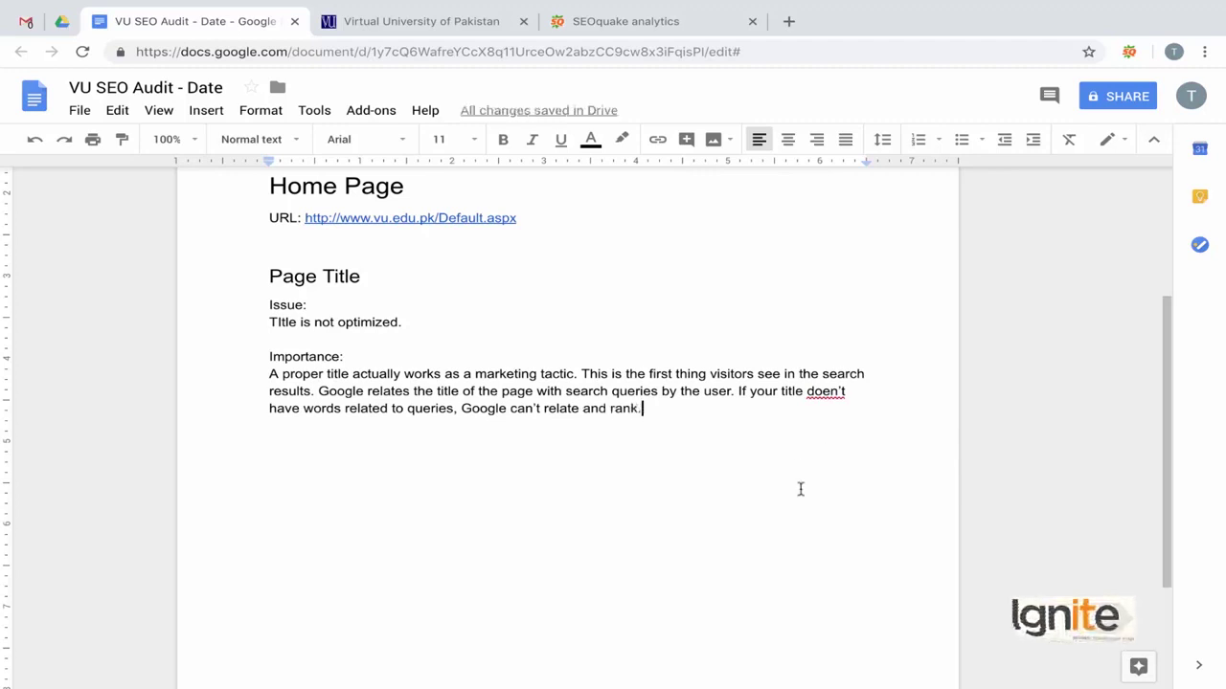
type("s")
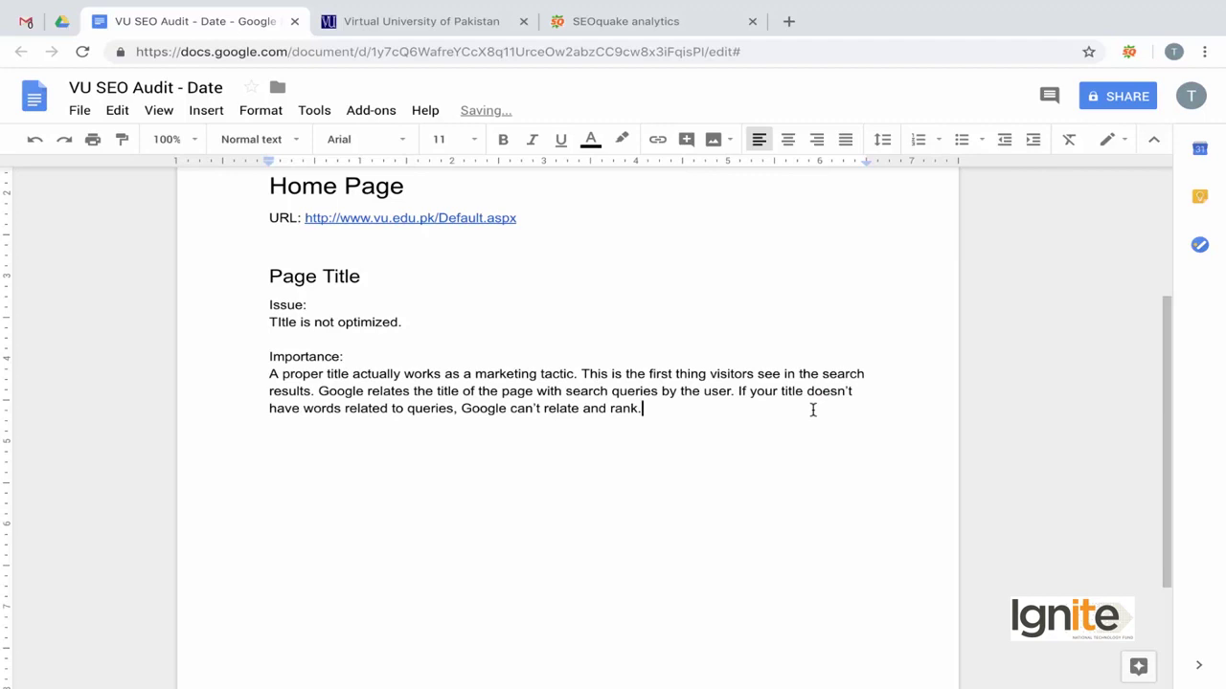
key("Return")
key("Return")
type("n:")
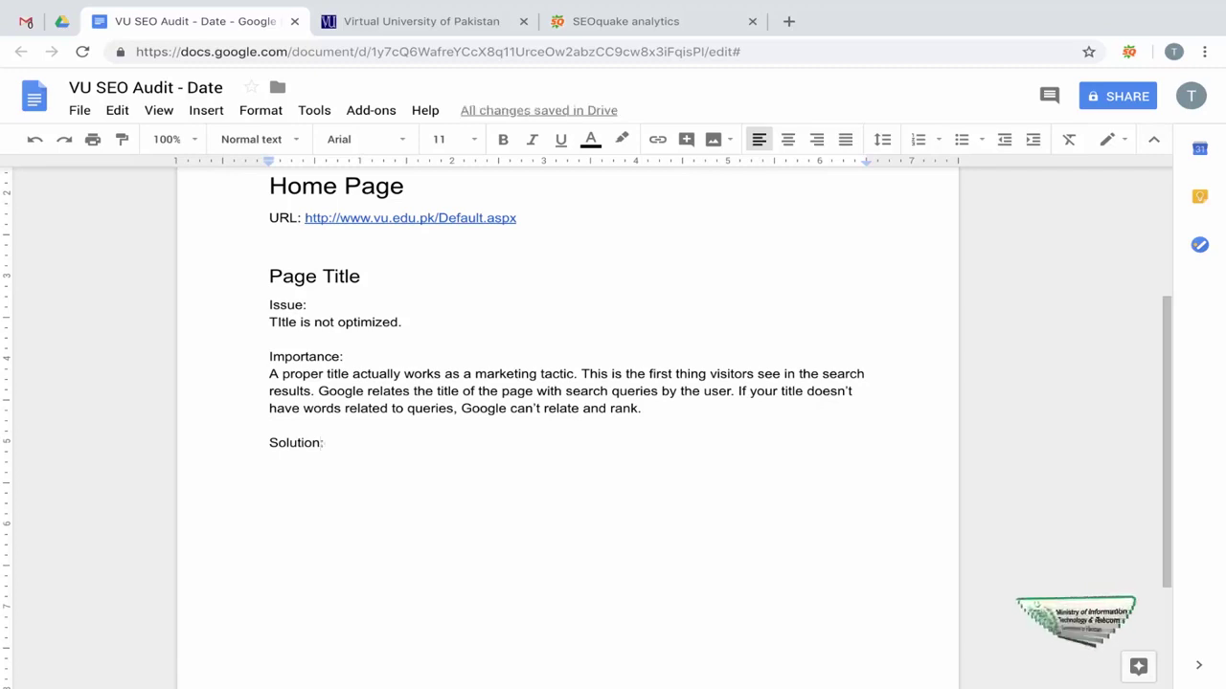
Under 'Solution:', write the sentence about researching keywords and assigning a keyword group to the home page
left_click(269, 425)
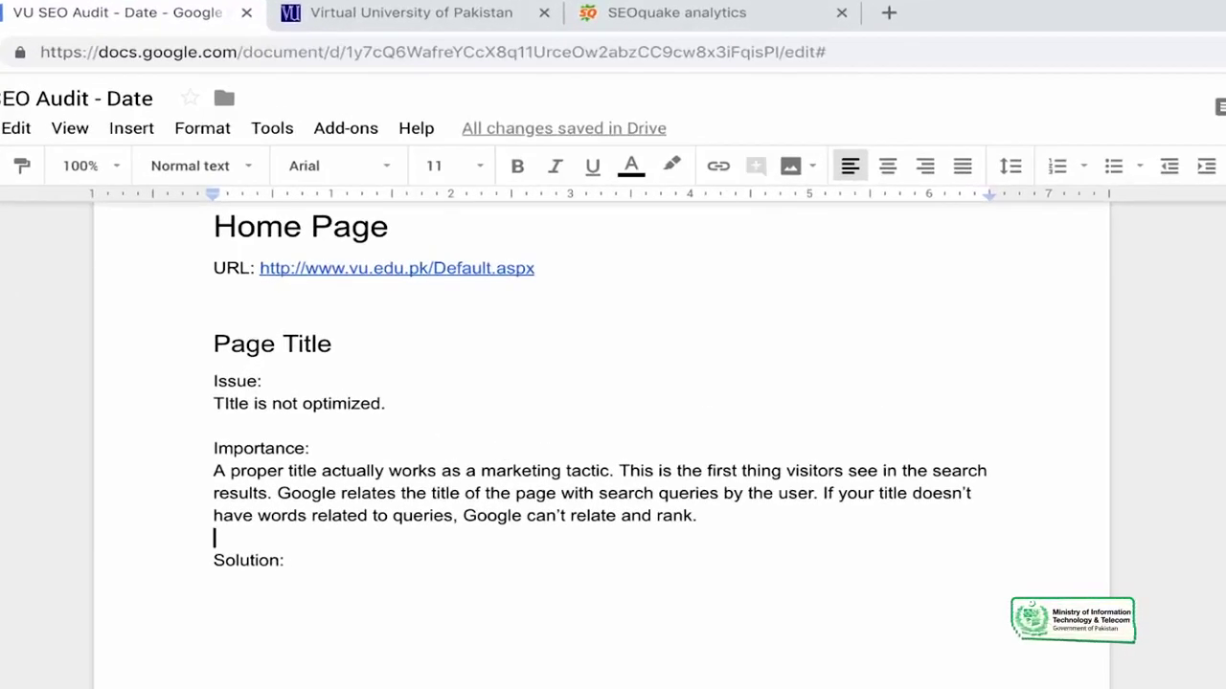
left_click(285, 470)
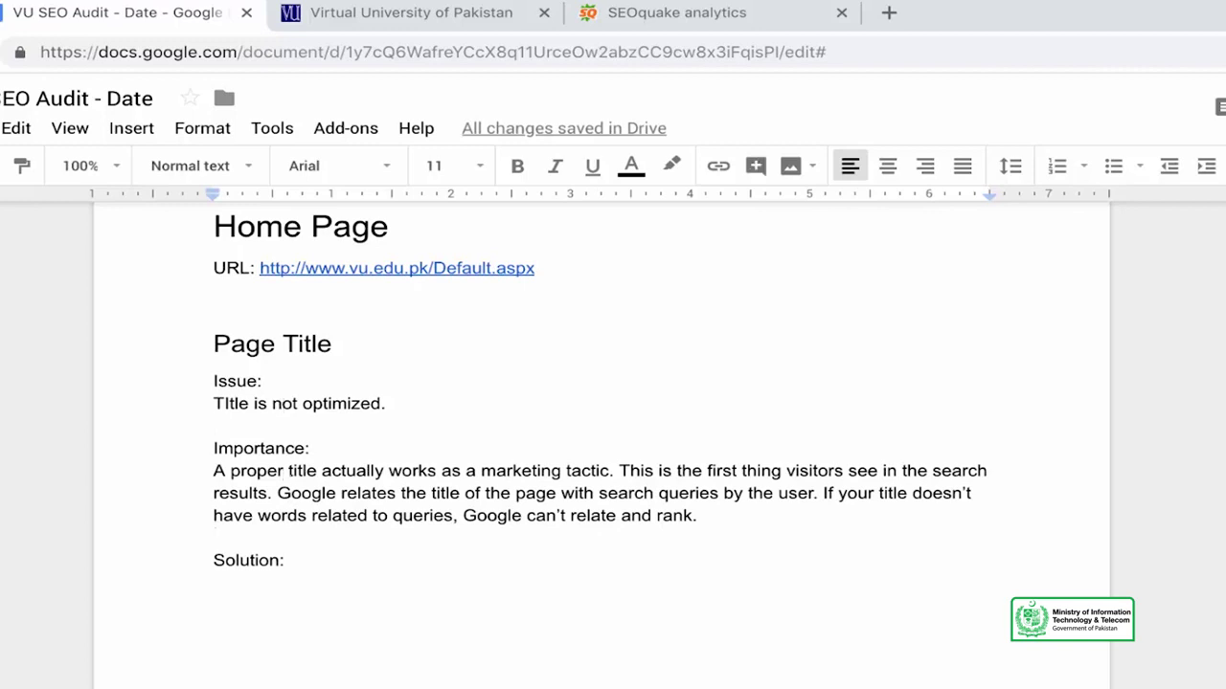
key("Return")
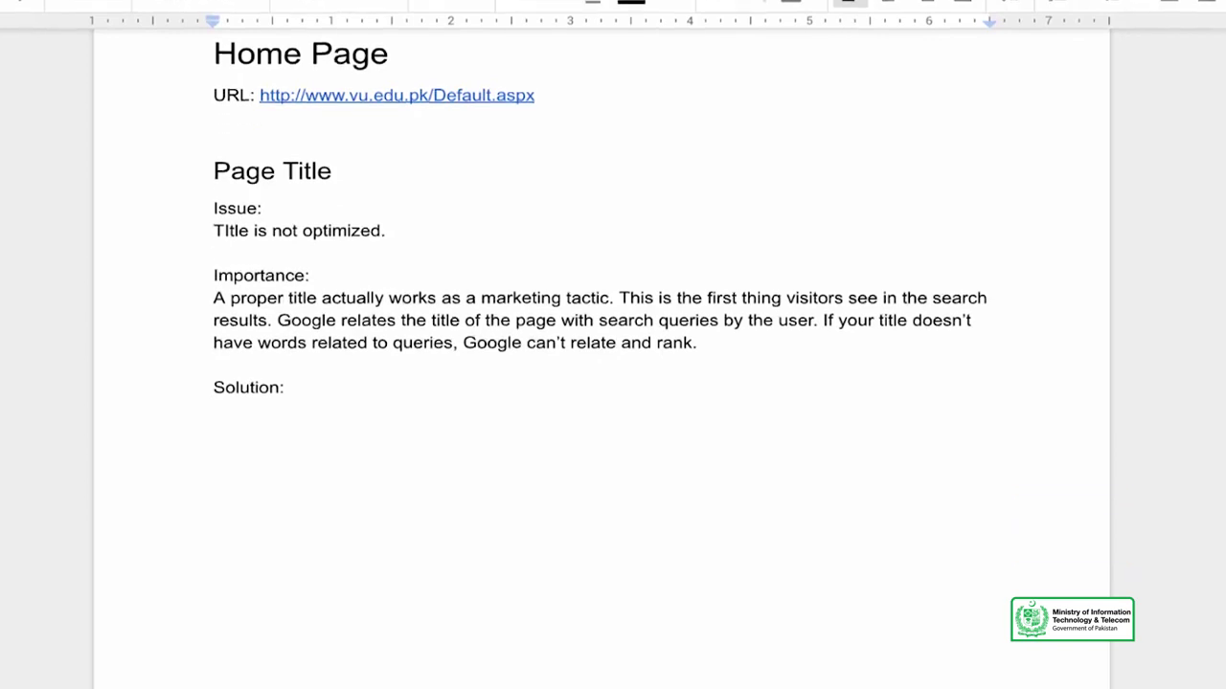
type("We need to research keywords, assign a group of key")
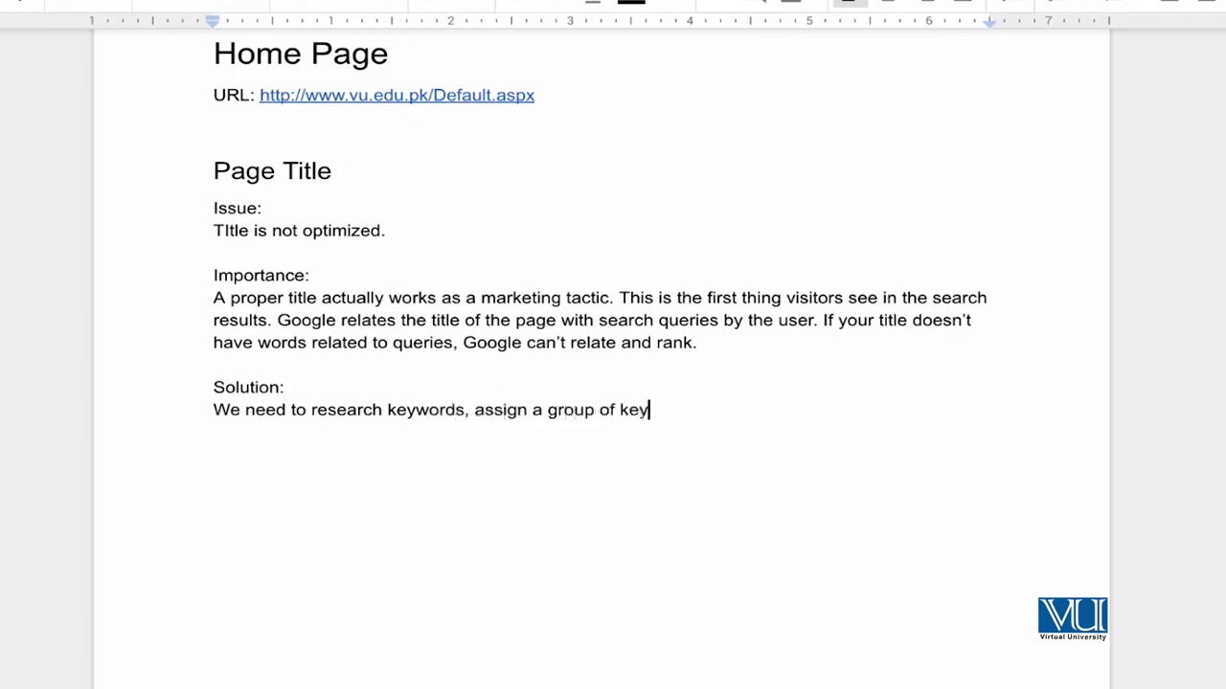
type("words to the home page and optimize")
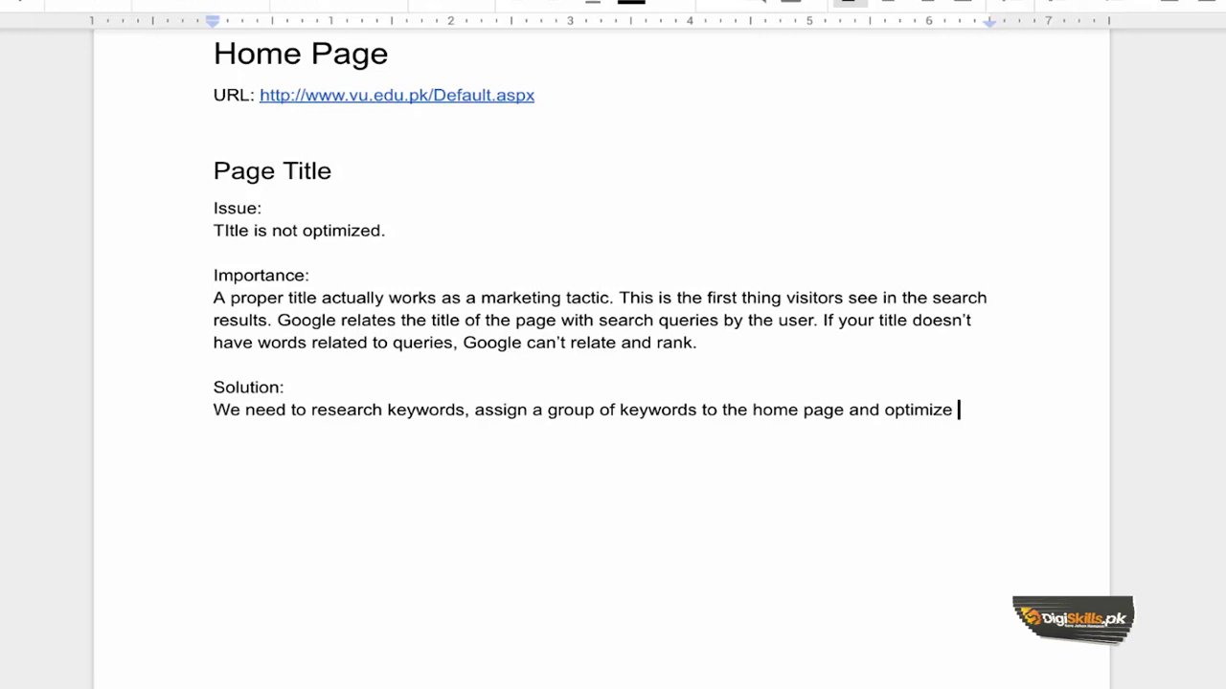
type("the title from the a")
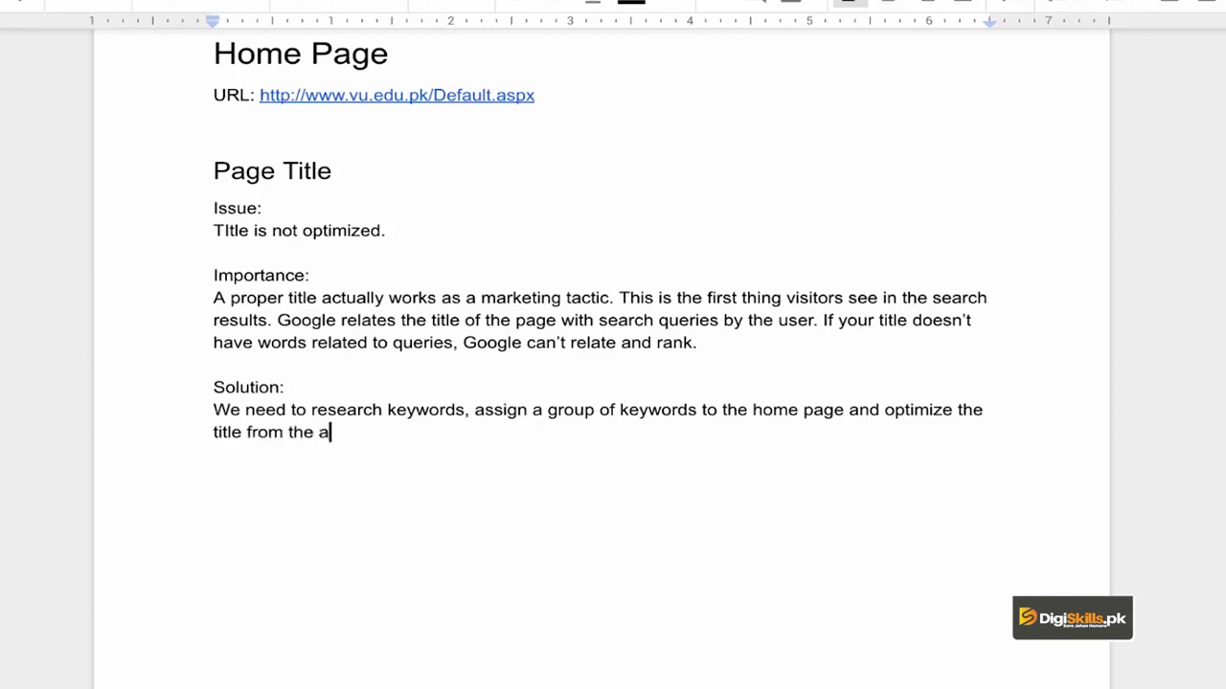
type("ned keyword")
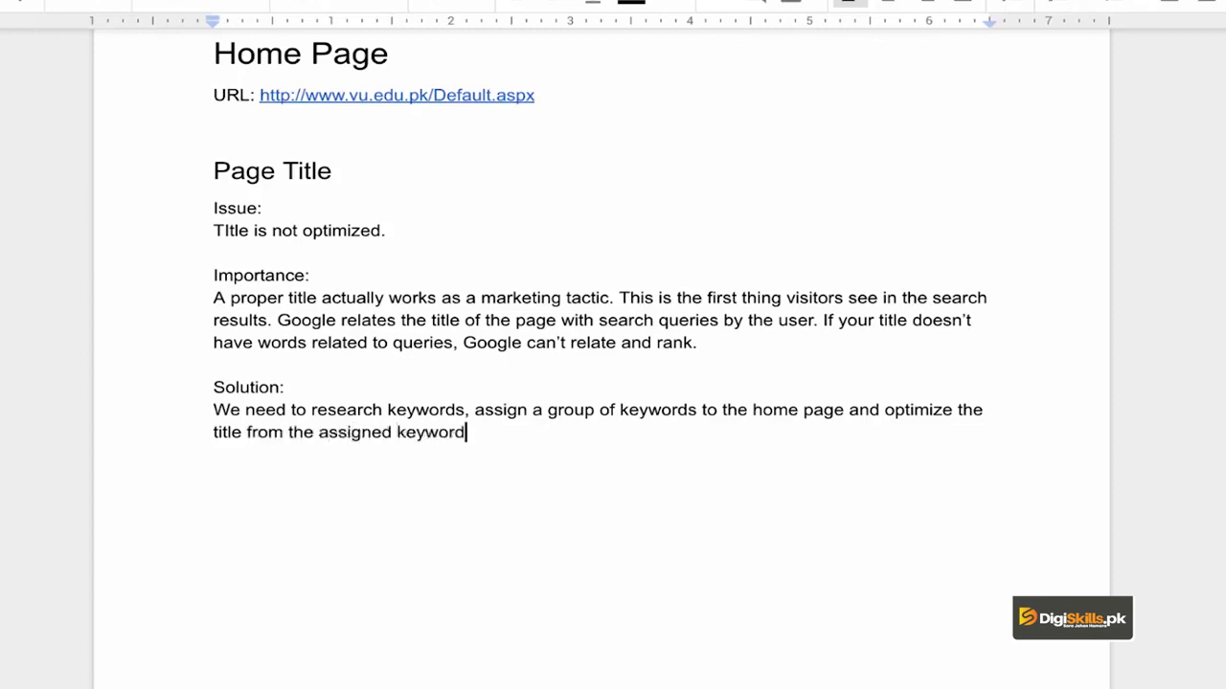
key("Up")
key("Up")
key("shift+Home")
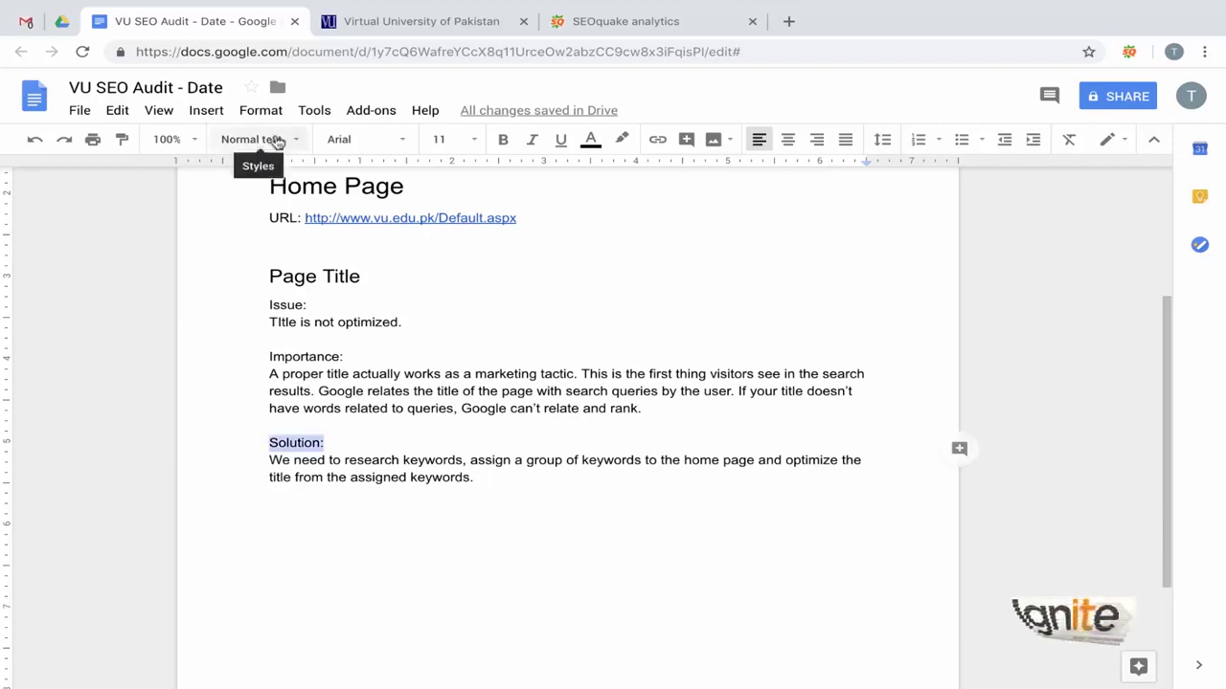
Style the Solution:, Importance: and Issue: labels as Heading 3
left_click(274, 140)
left_click(279, 436)
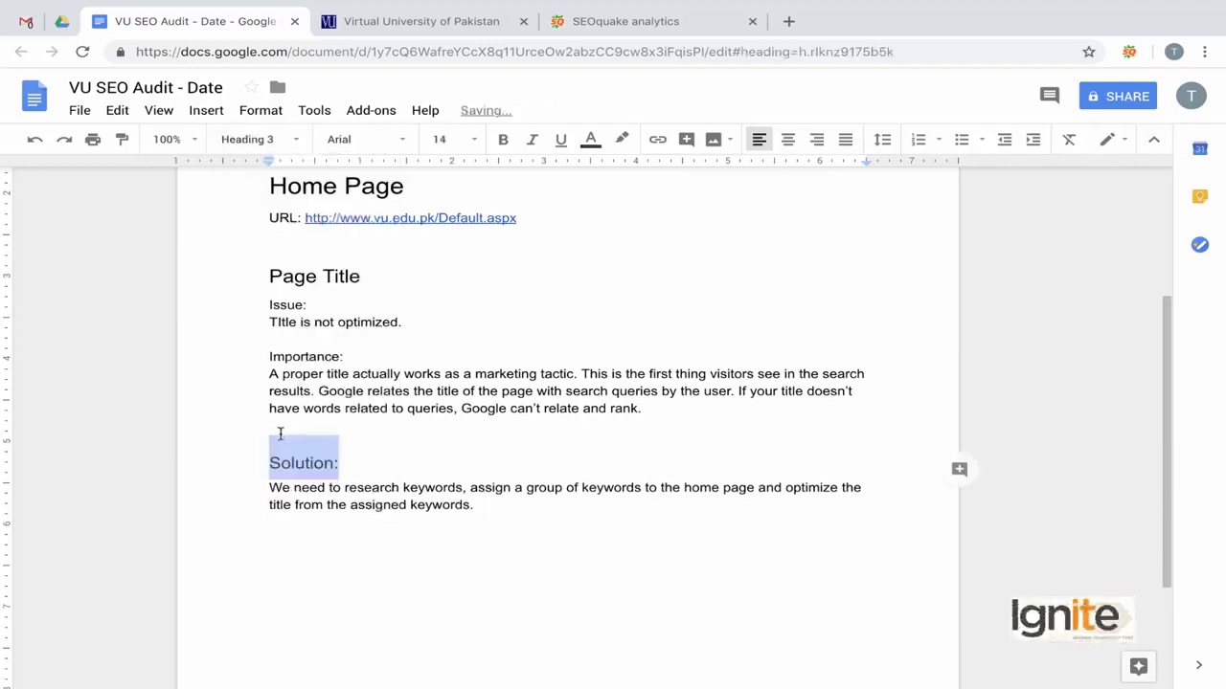
left_click(334, 356)
key("shift+Home")
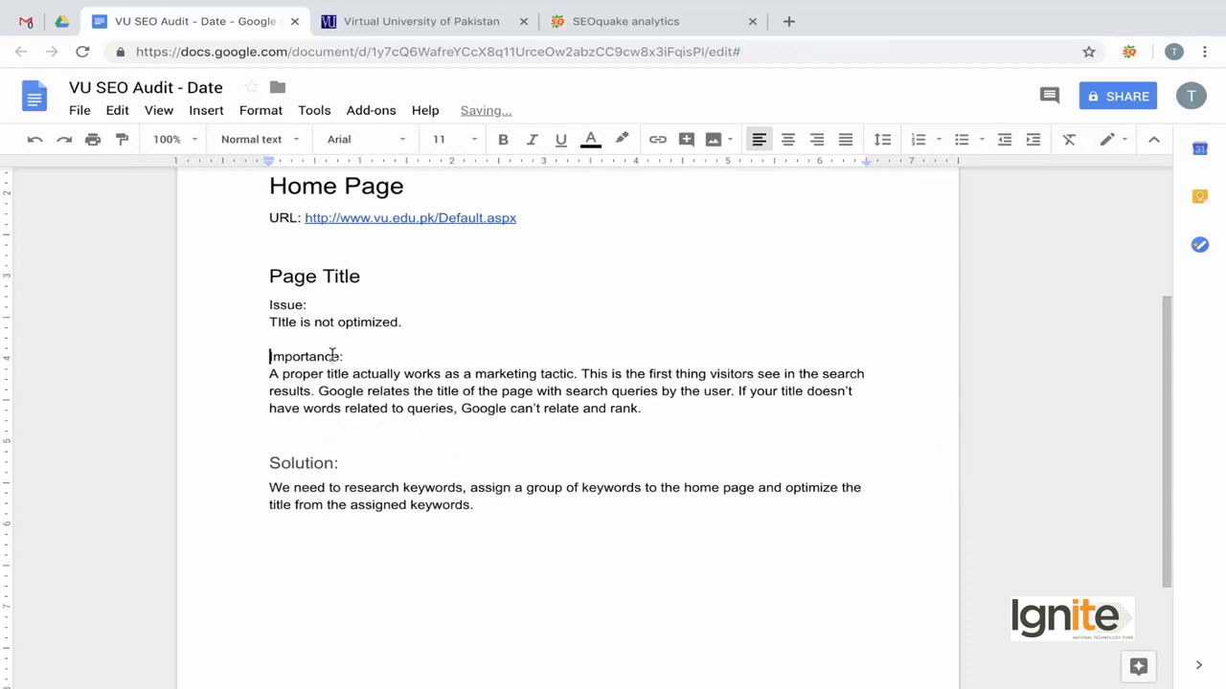
left_click(251, 139)
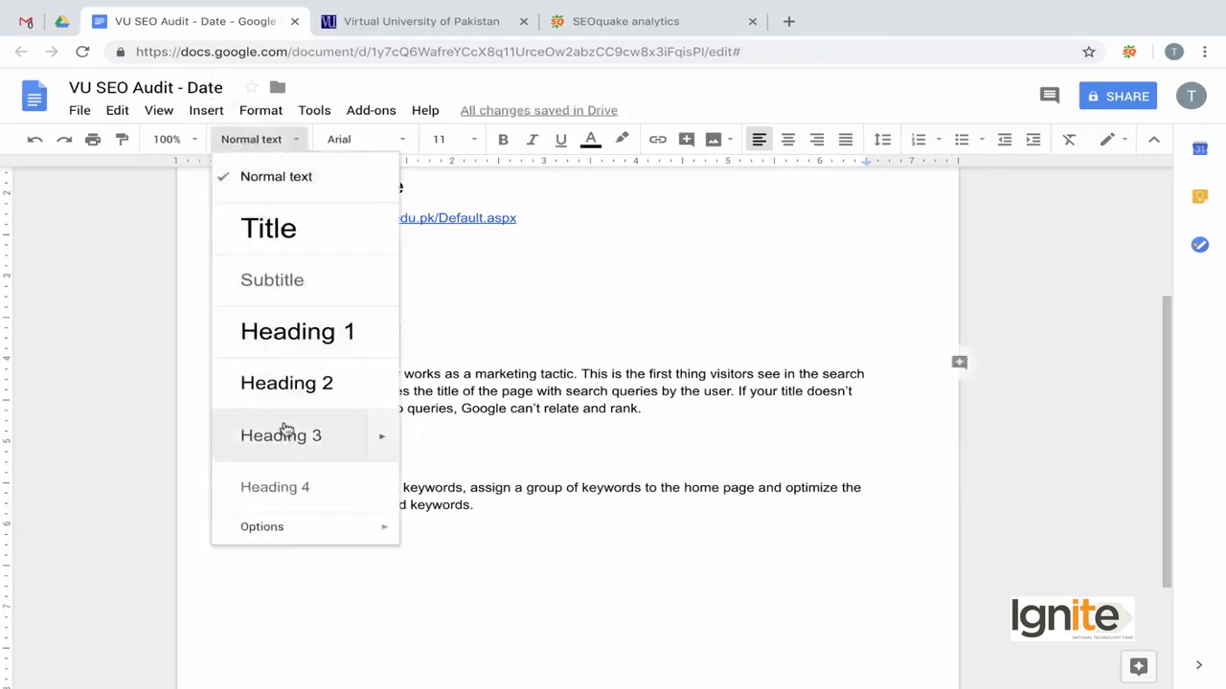
left_click(284, 431)
left_click(280, 305)
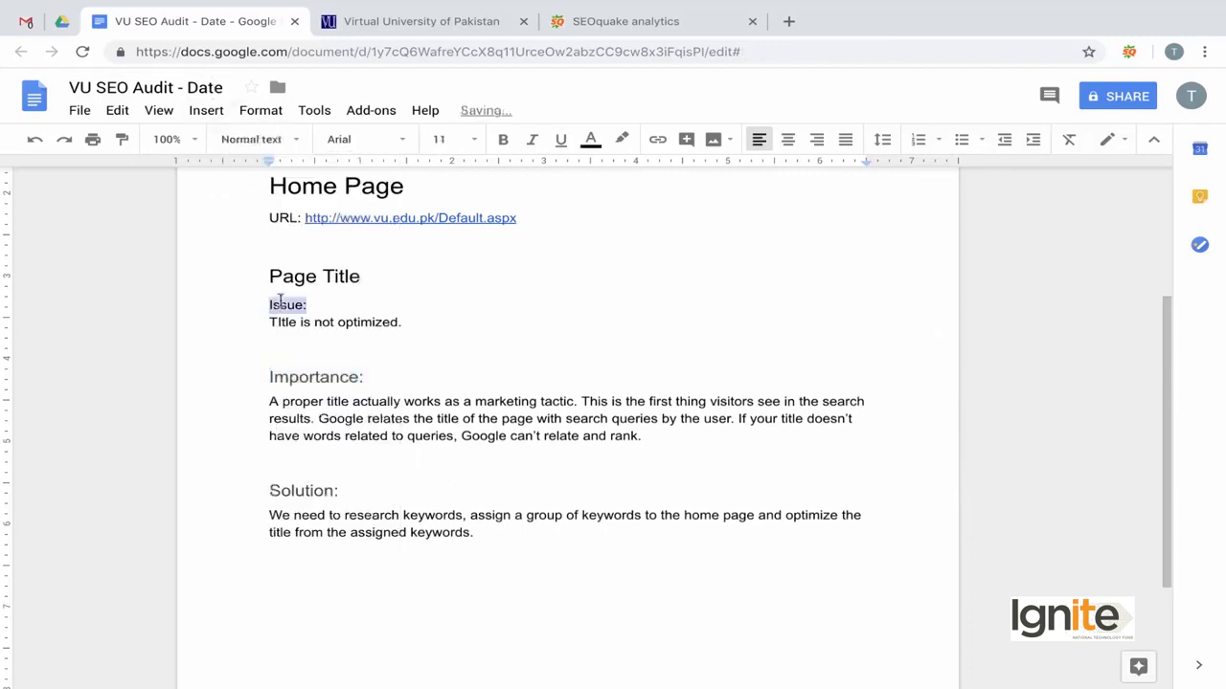
left_click(251, 139)
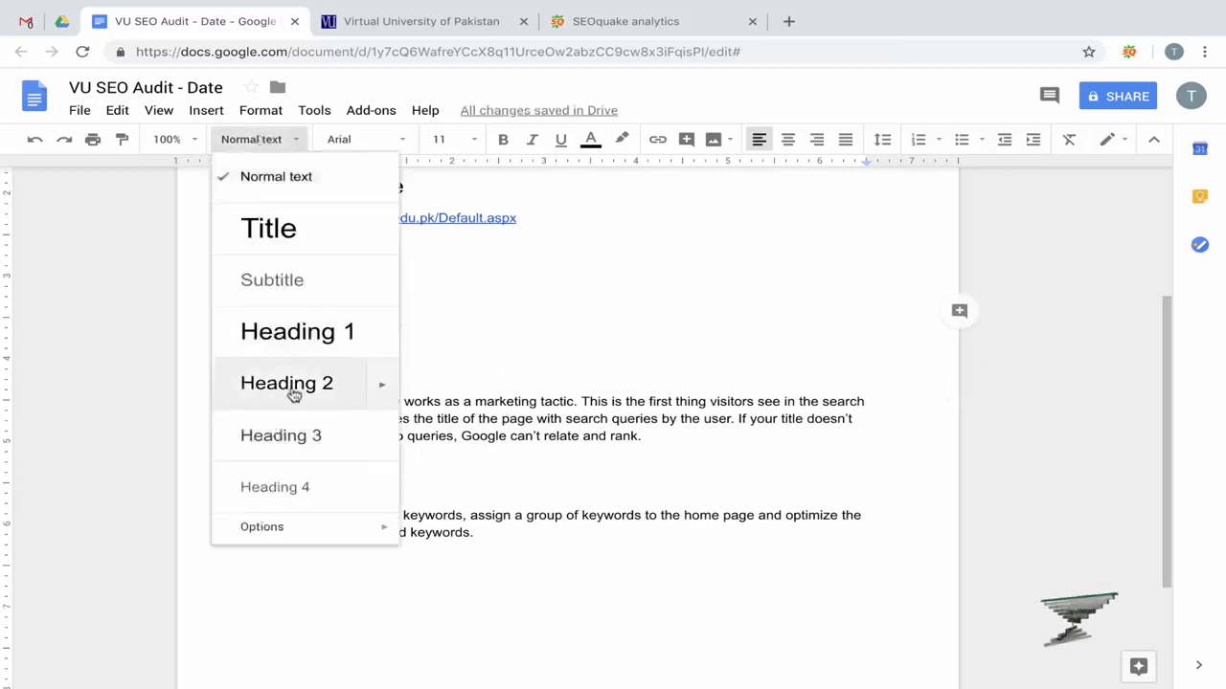
left_click(282, 437)
left_click(370, 354)
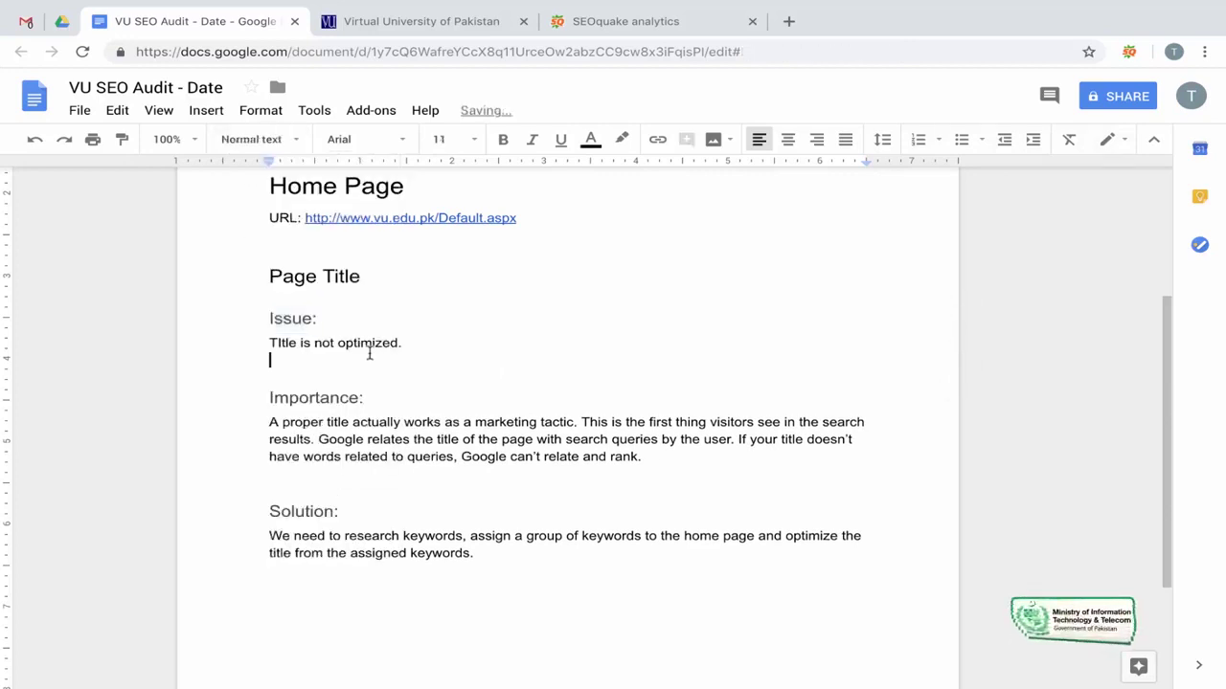
Delete the blank lines under the Issue and Importance paragraphs, then start a new line after Solution
key("BackSpace")
key("Right")
key("Down")
key("Down")
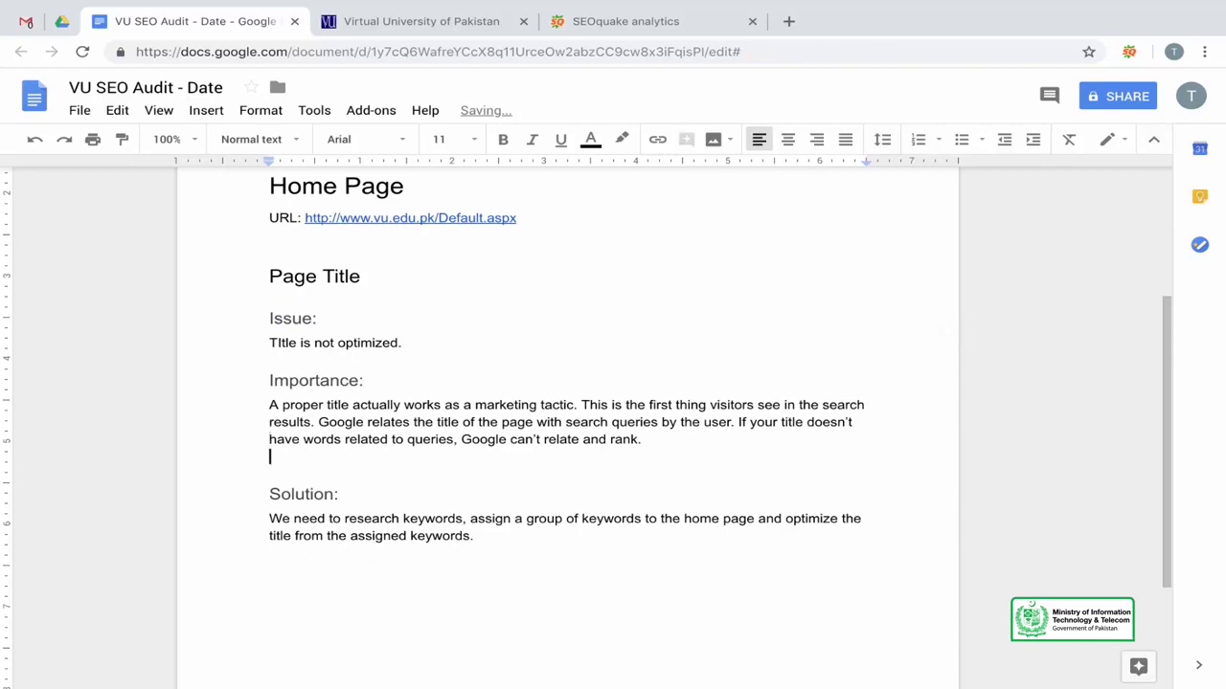
key("BackSpace")
key("Right")
key("Up")
key("Up")
key("Up")
key("Up")
key("Up")
key("Up")
key("Up")
key("Up")
key("Down")
key("Down")
key("Down")
key("Down")
key("Down")
key("Down")
key("Down")
key("Down")
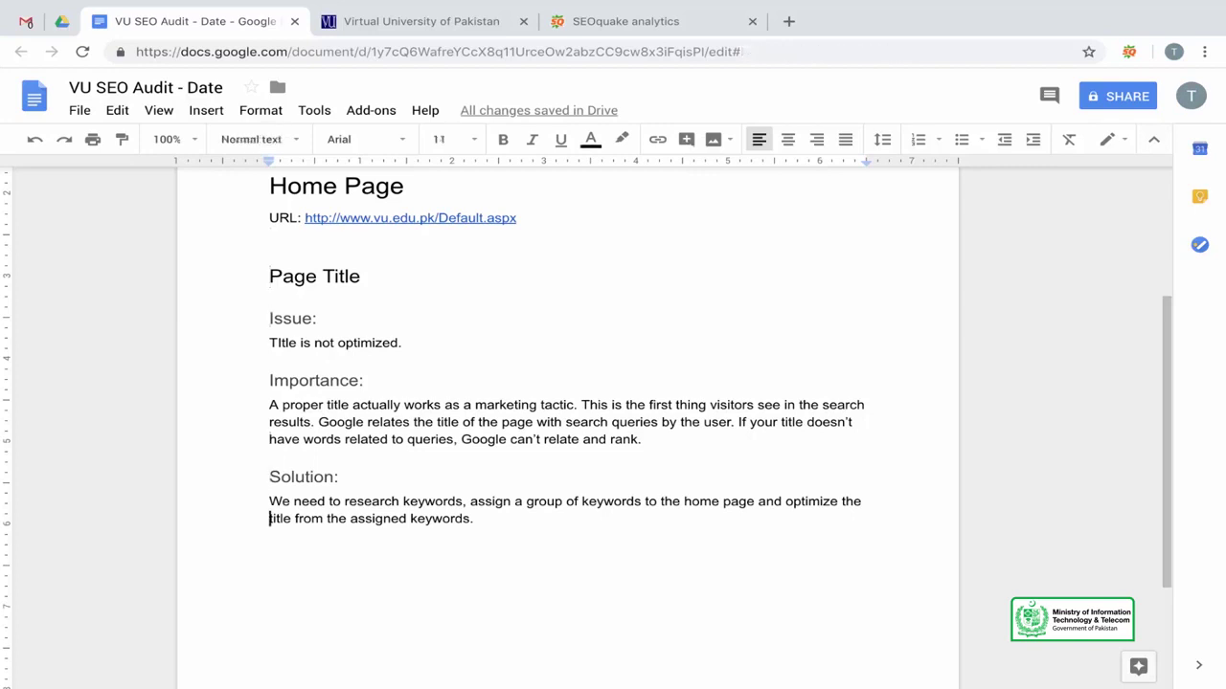
key("End")
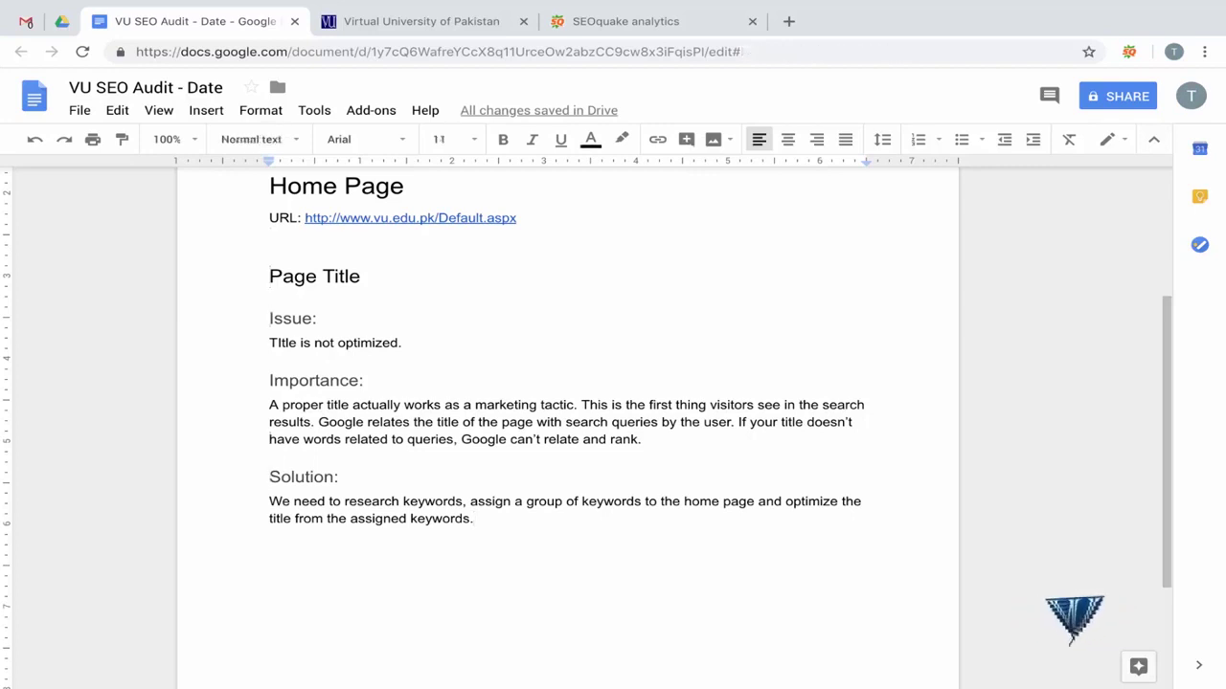
key("Return")
key("Return")
Type the template labels Description:, Issue: and Importance: on separate lines
type("Descripti")
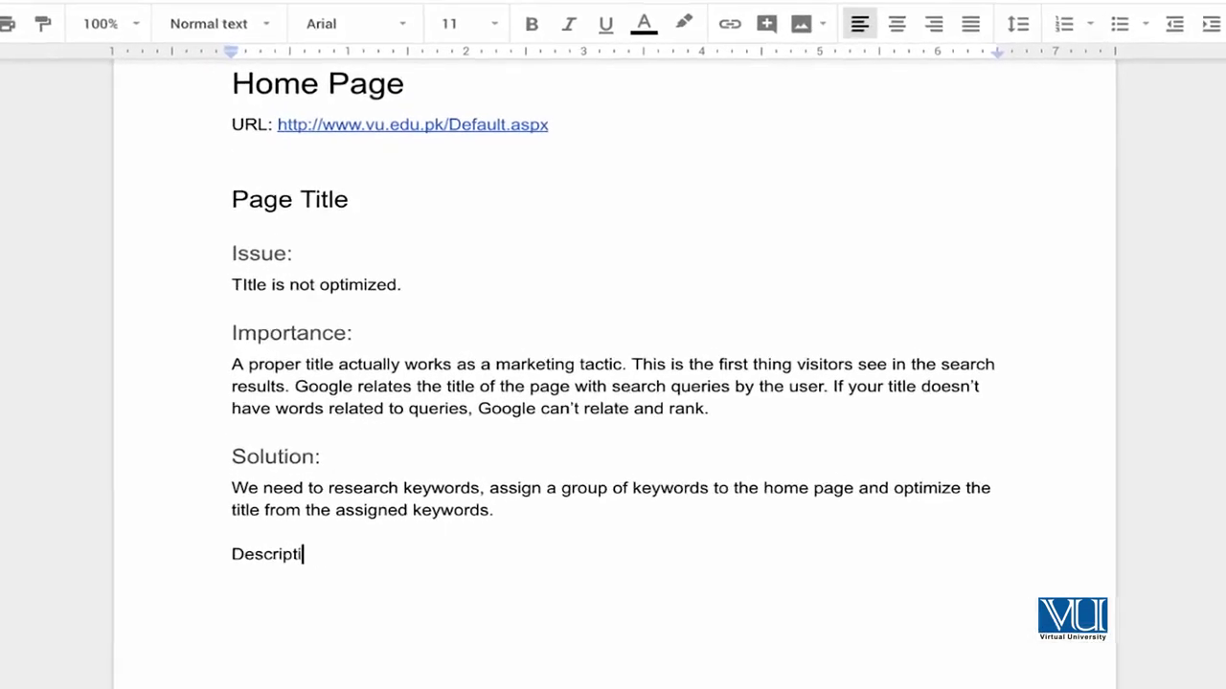
type("ong")
key("BackSpace")
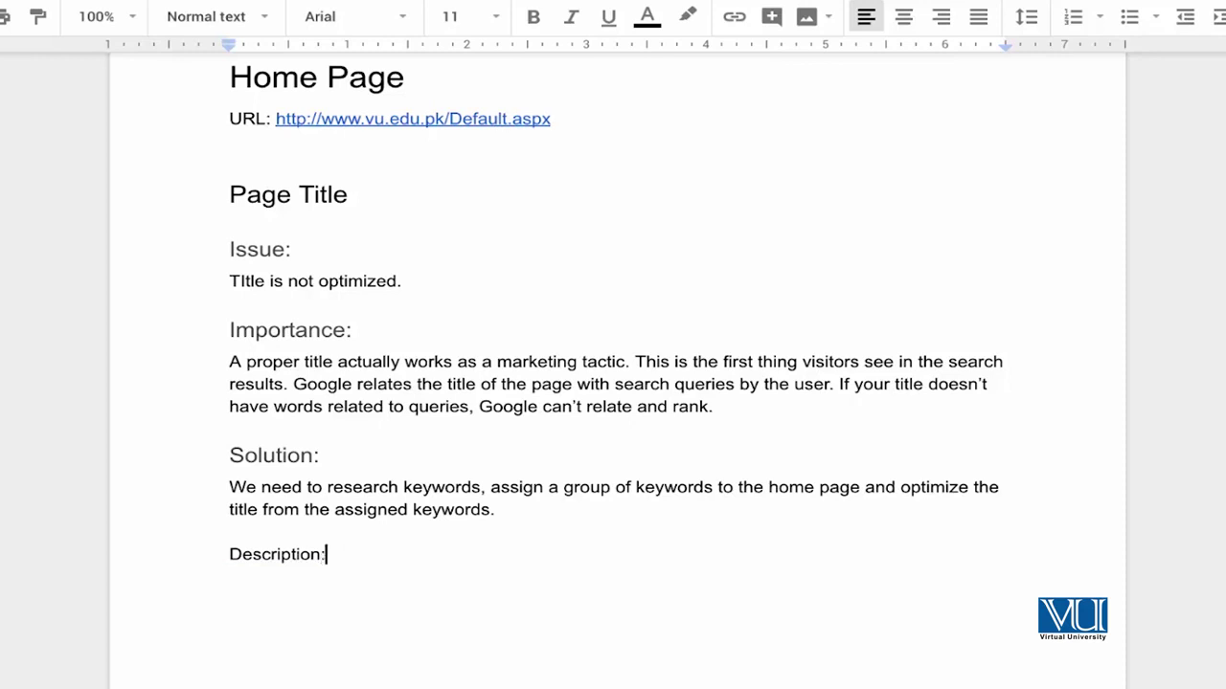
type("Issue:")
key("Return")
key("Return")
type("Importance:")
key("Return")
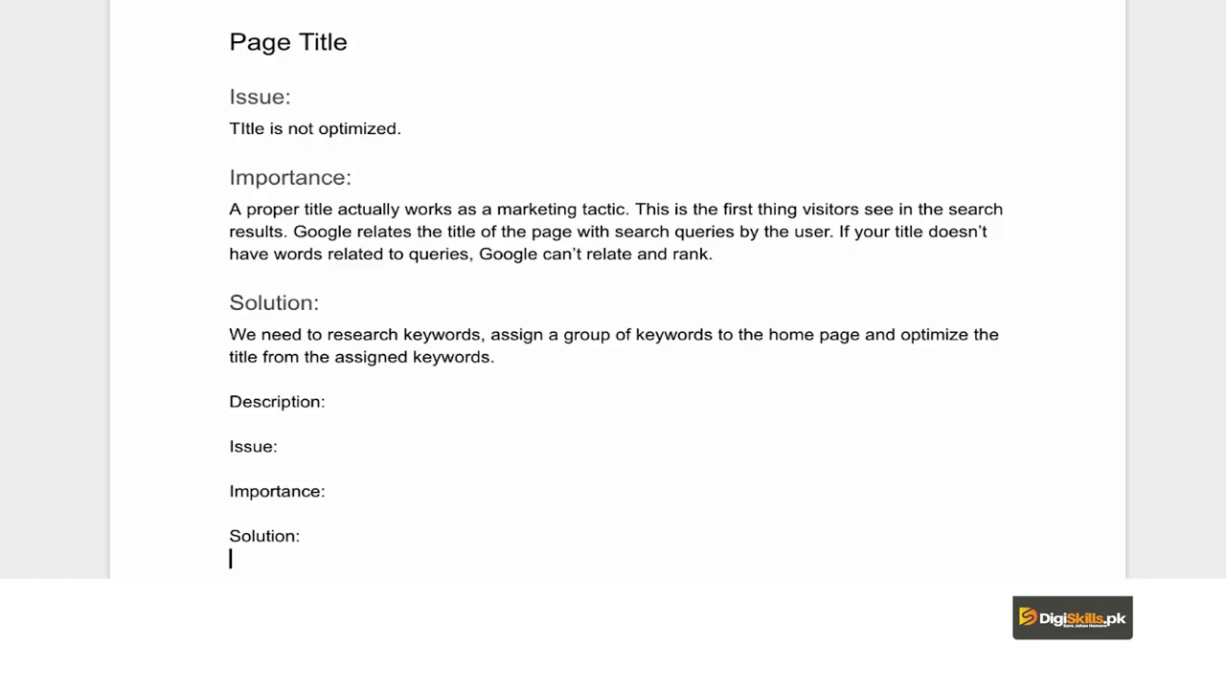
scroll(613, 287, "down", 2)
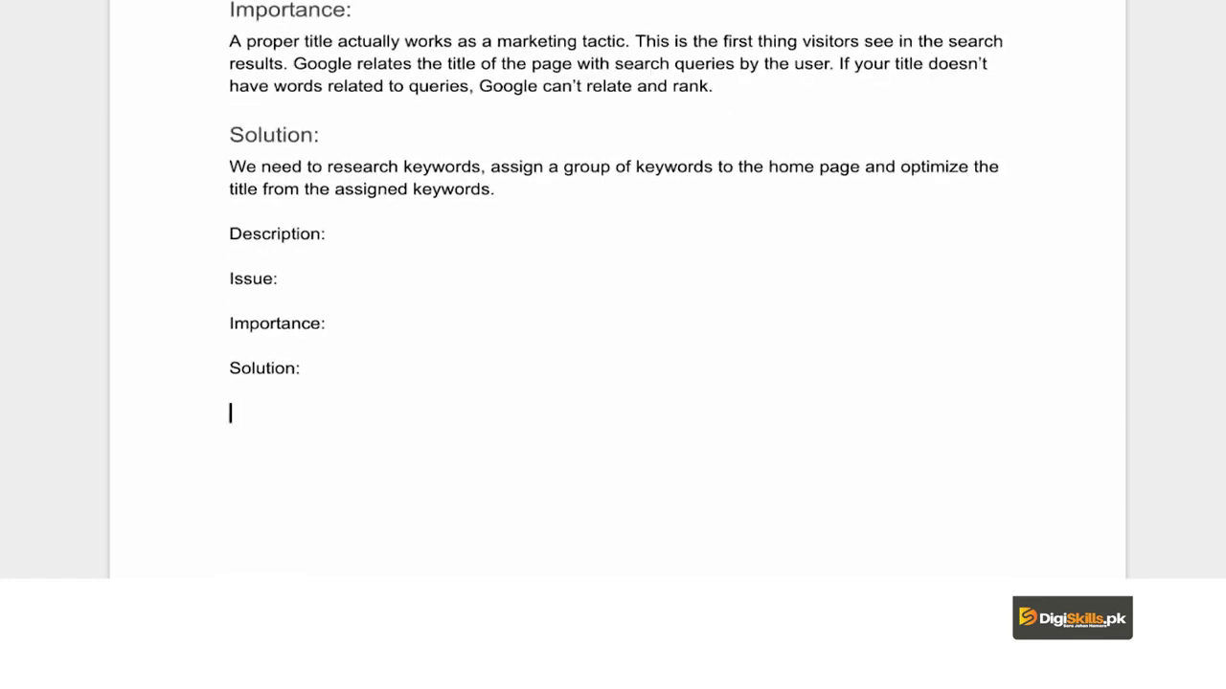
type("URL:")
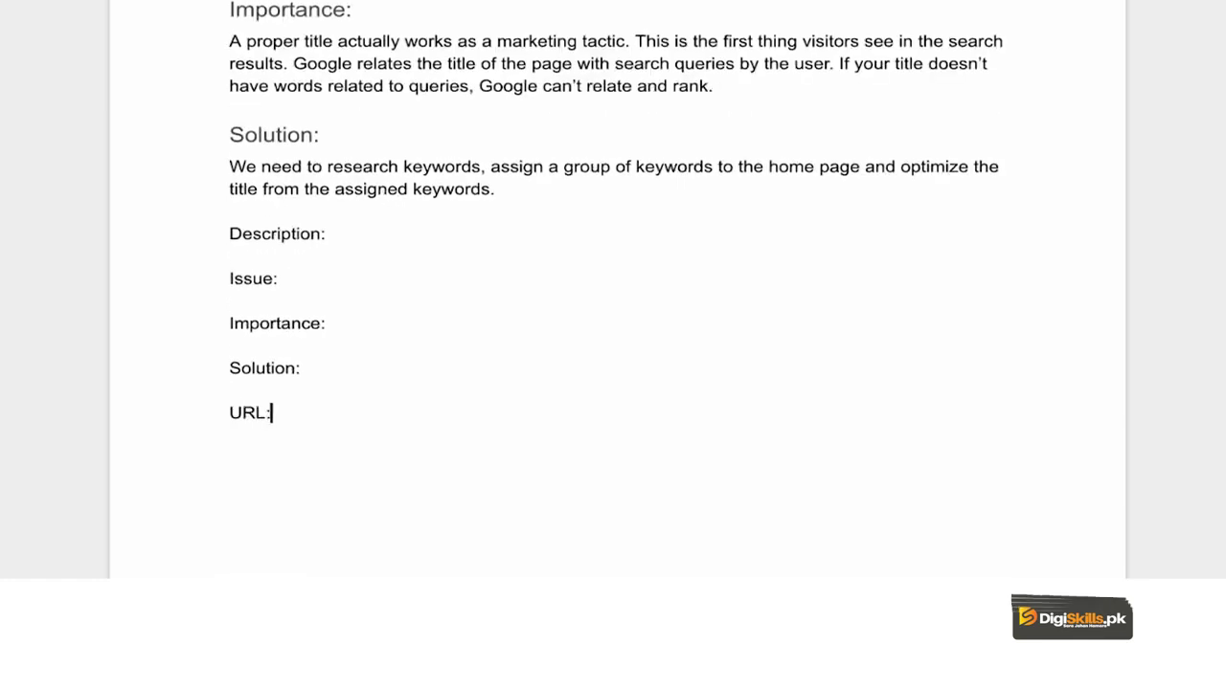
key("Return")
Replace a typed 'Issues:' line with a pasted copy of the Issue:, Importance: and Solution: lines
type("Issues:")
key("Return")
key("Up")
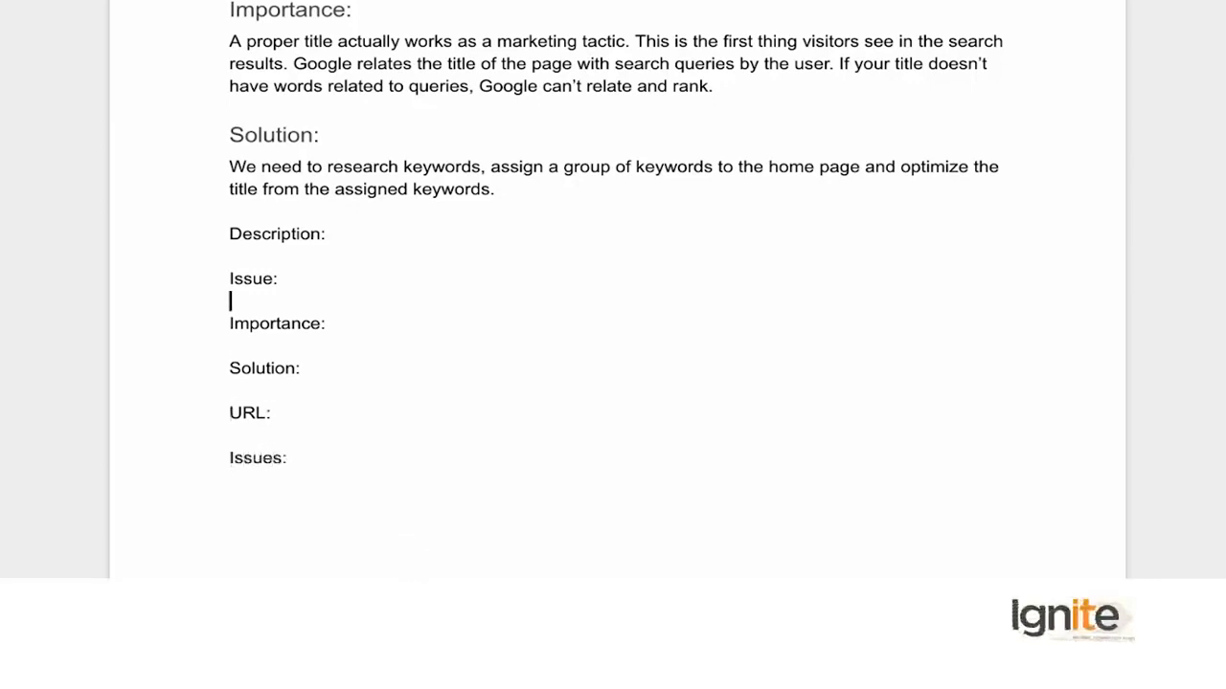
key("shift+Down")
key("shift+Down")
key("shift+Down")
key("shift+Down")
key("ctrl+c")
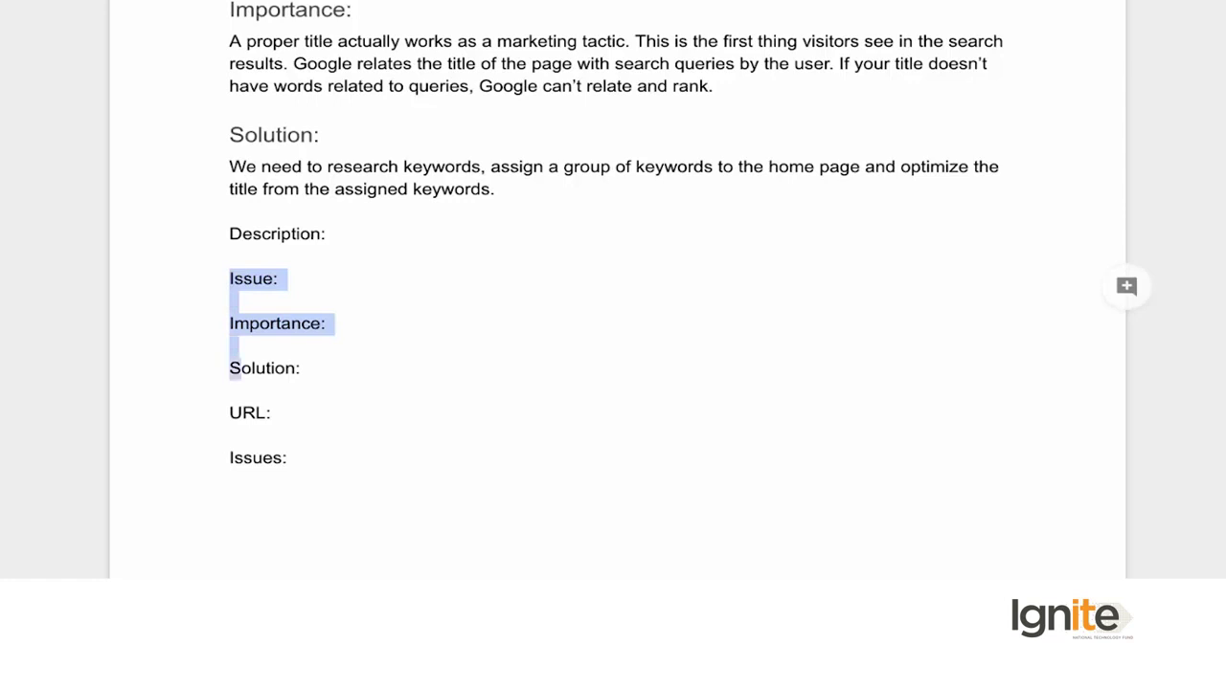
key("shift+Down")
key("Right")
key("Down")
key("Down")
key("Down")
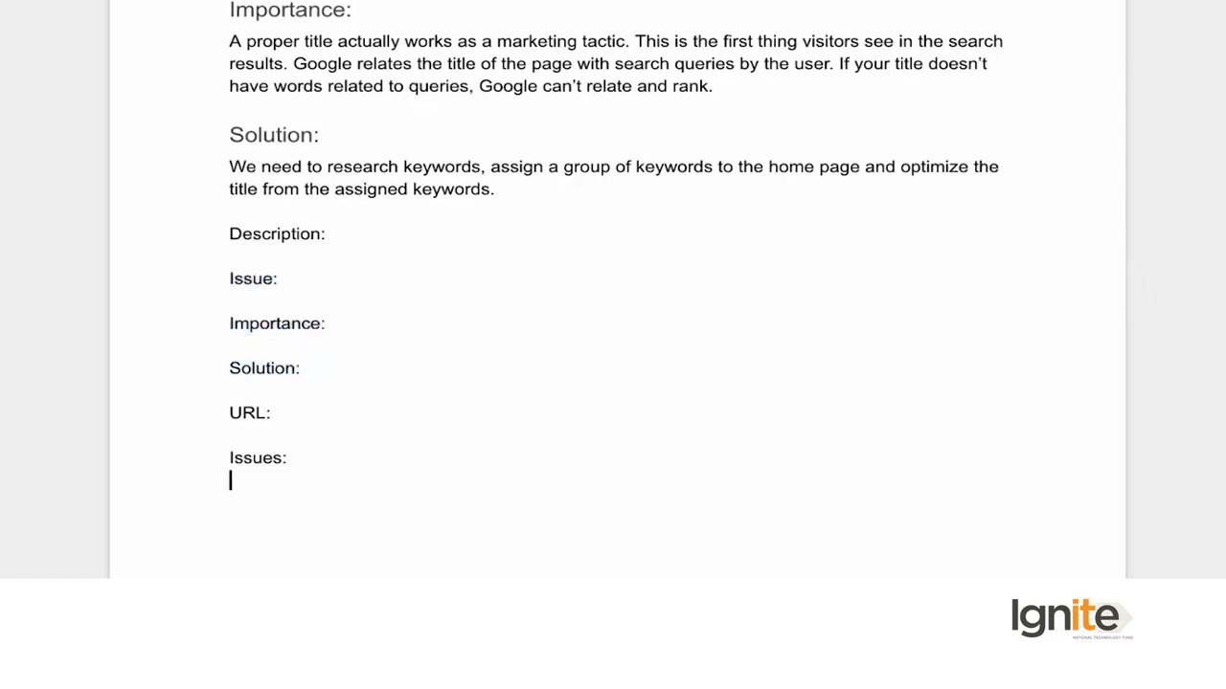
key("shift+End")
key("ctrl+v")
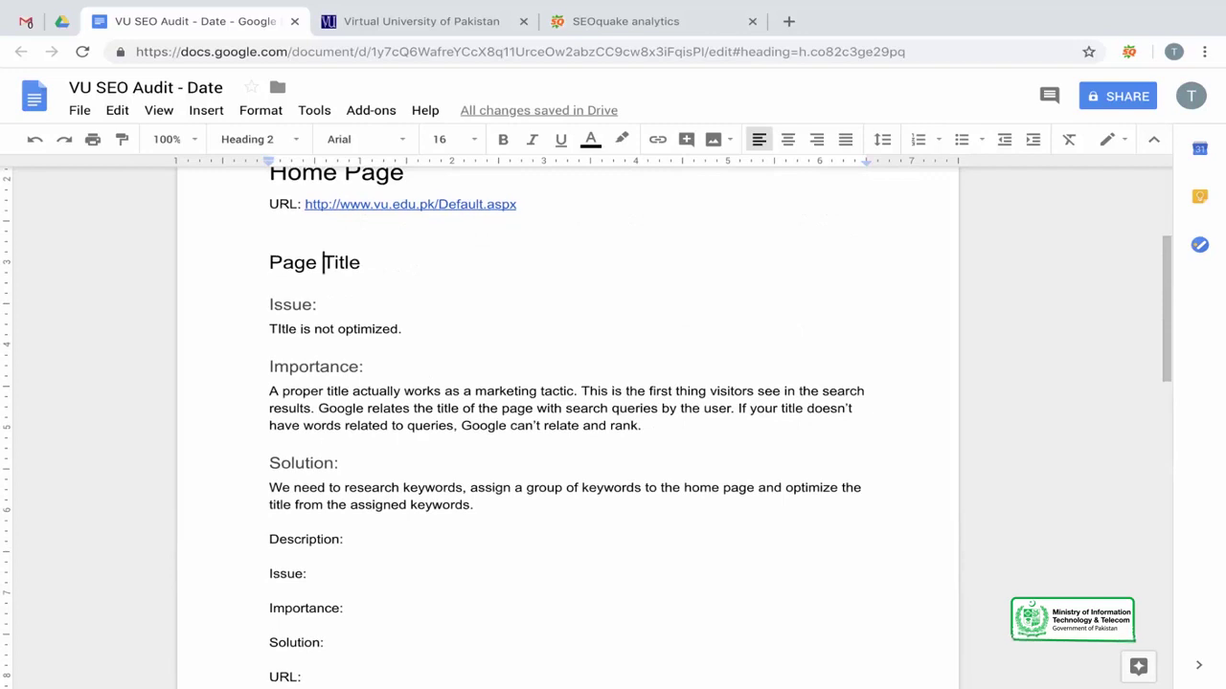
Remove the stray blank lines under the home page URL and after the last Importance: line
key("Up")
key("BackSpace")
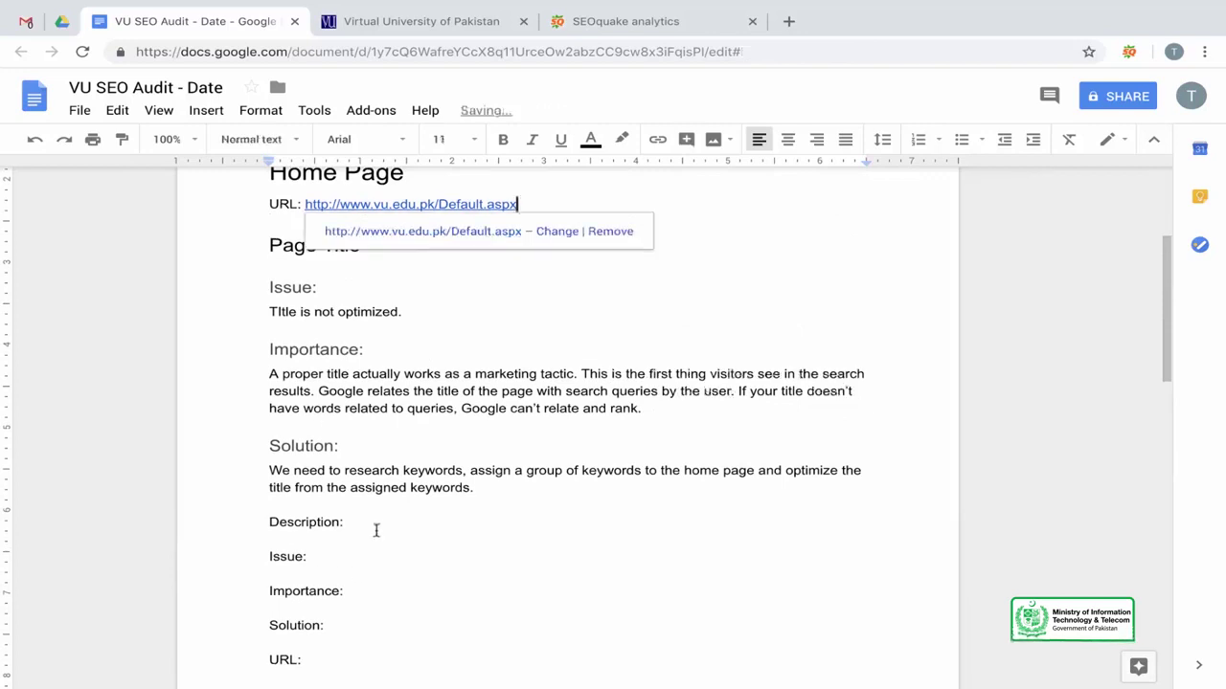
left_click(377, 530)
scroll(369, 534, "down", 1)
scroll(364, 540, "down", 2)
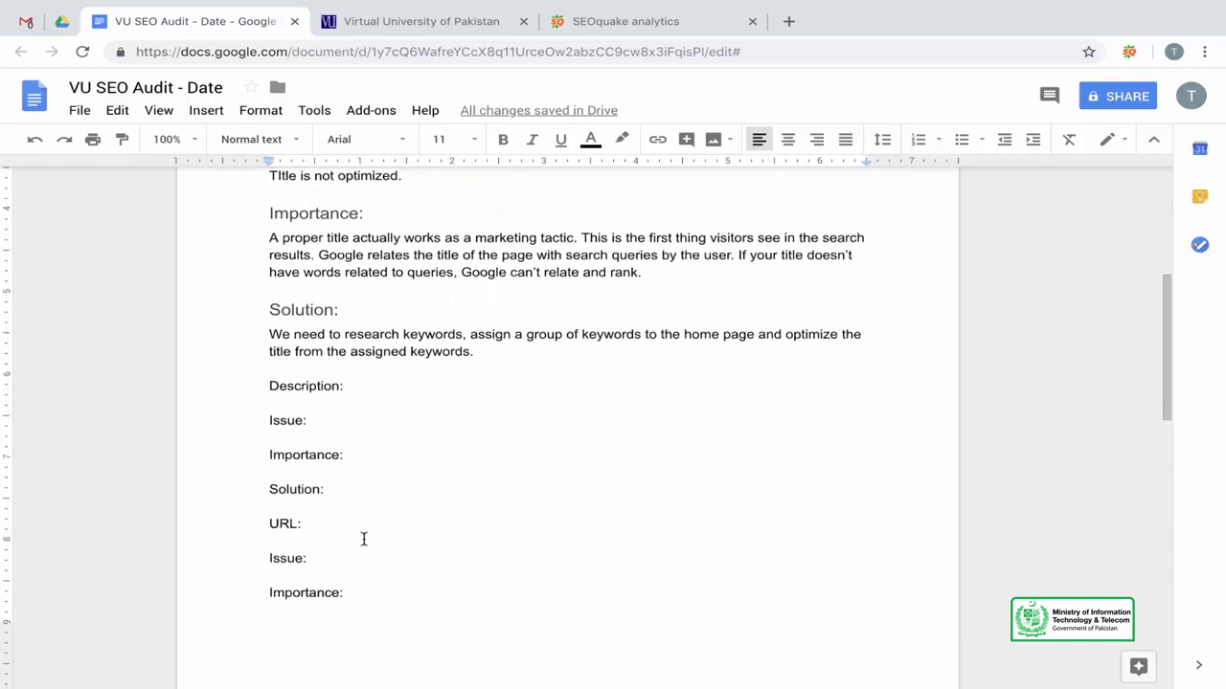
left_click(381, 588)
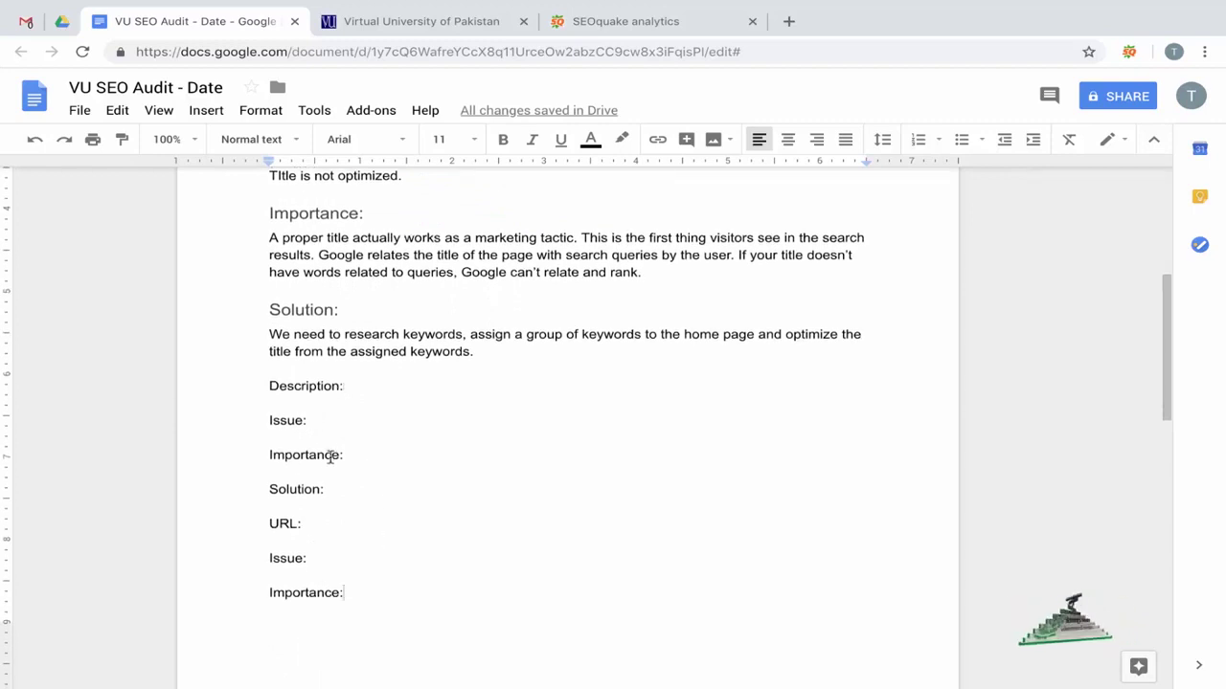
key("Return")
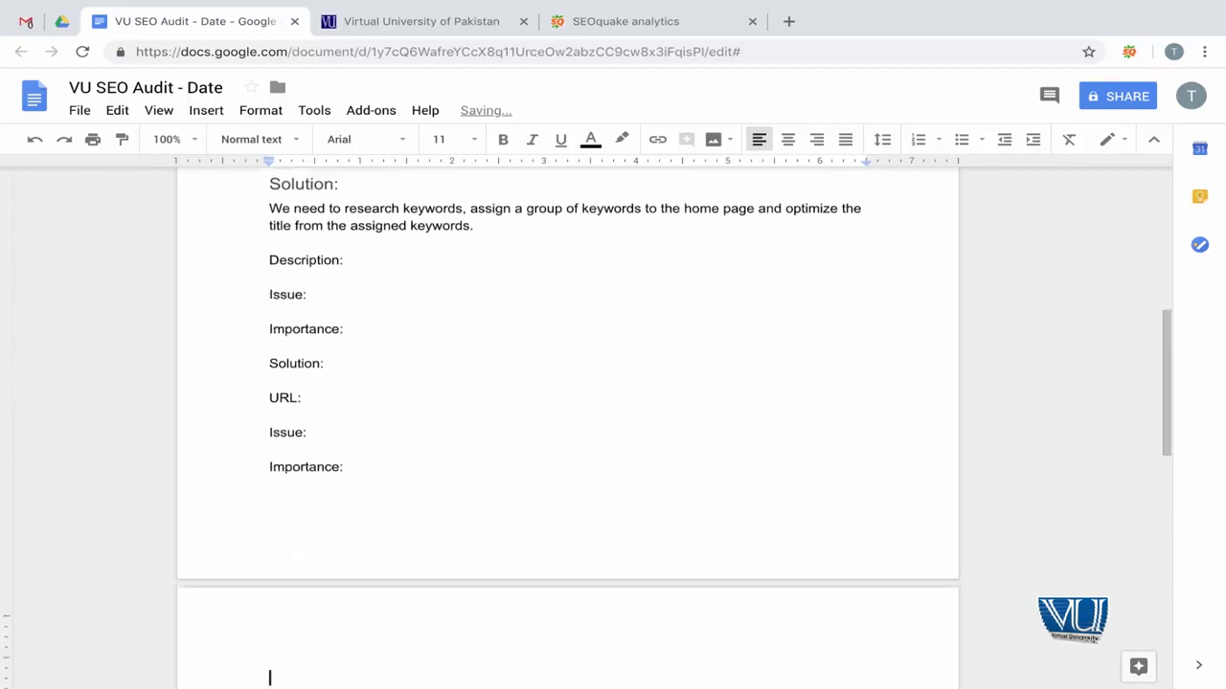
type("Solution:")
key("BackSpace")
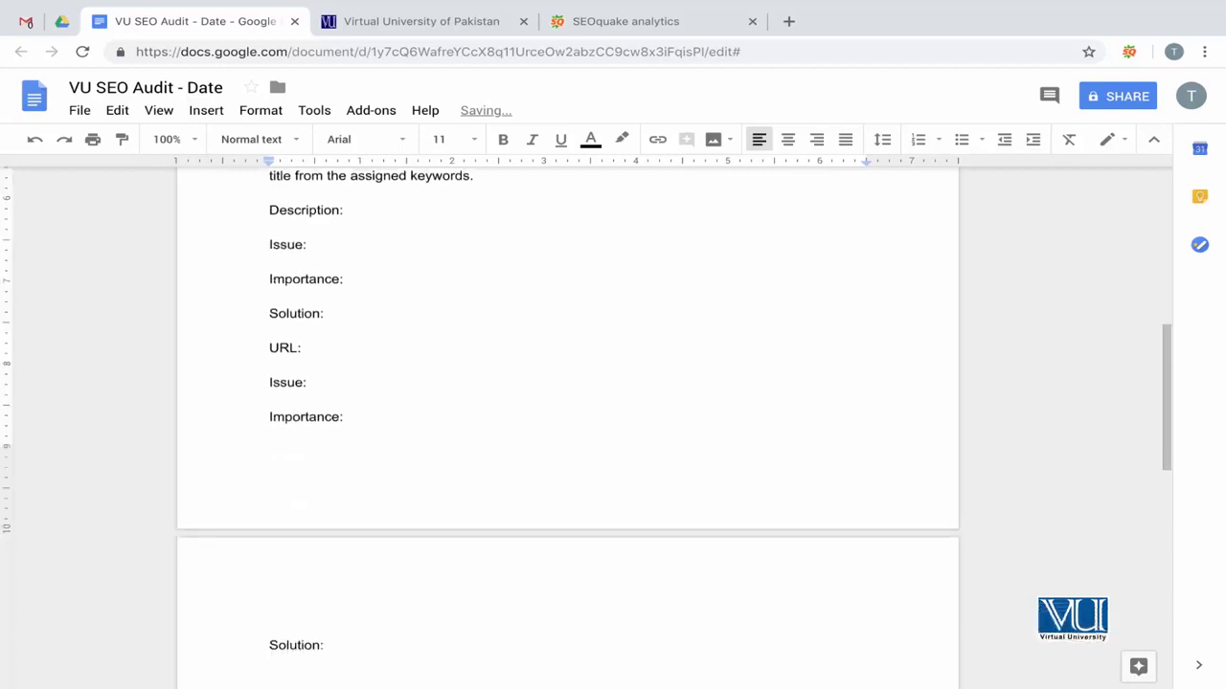
key("BackSpace")
Look over the SEOquake report, the Virtual University homepage and the VU SEO Audit document
left_click(633, 32)
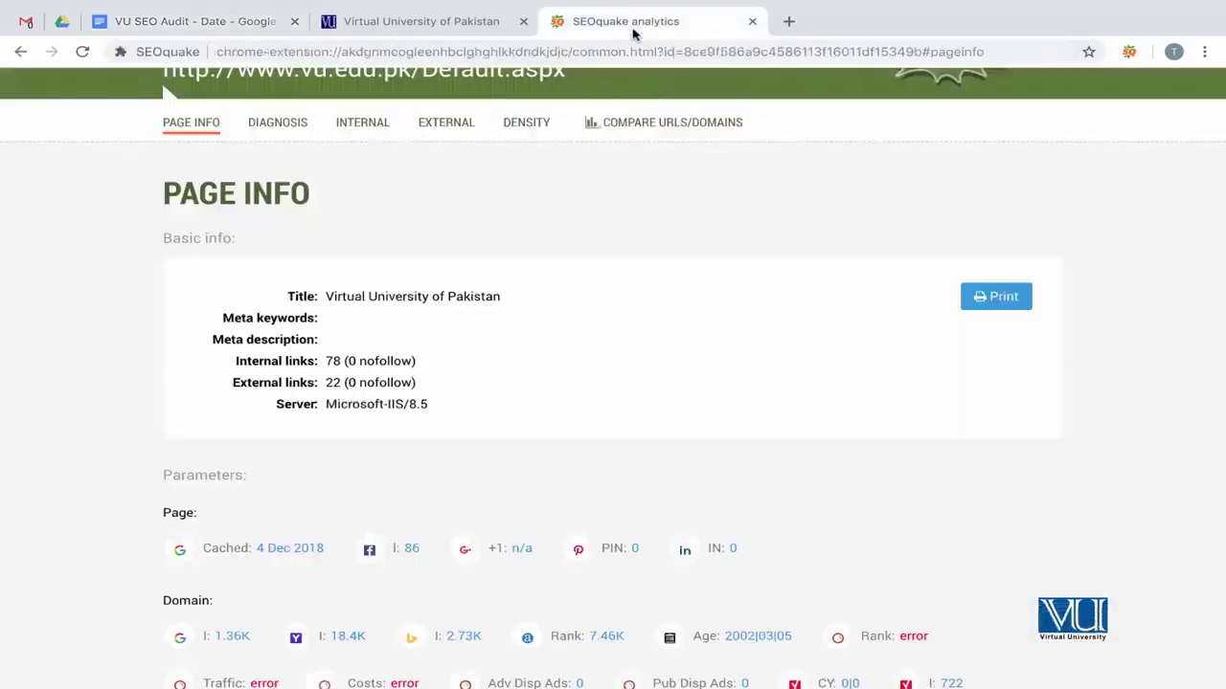
scroll(310, 416, "down", 2)
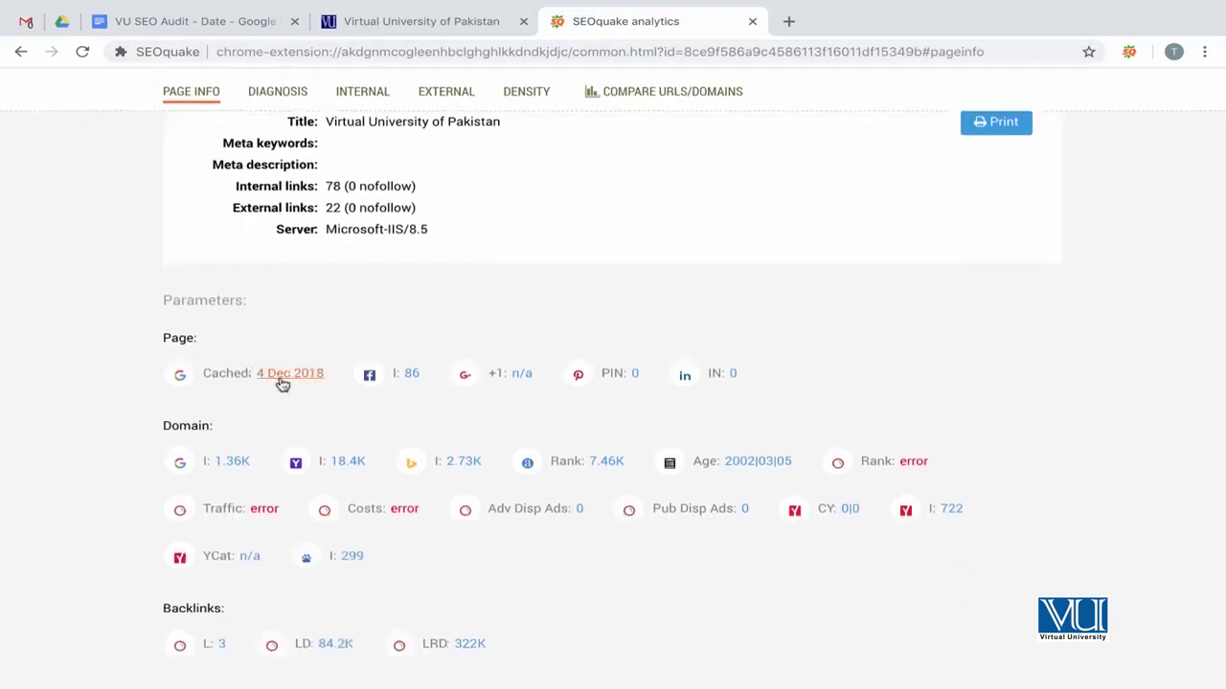
left_click(354, 23)
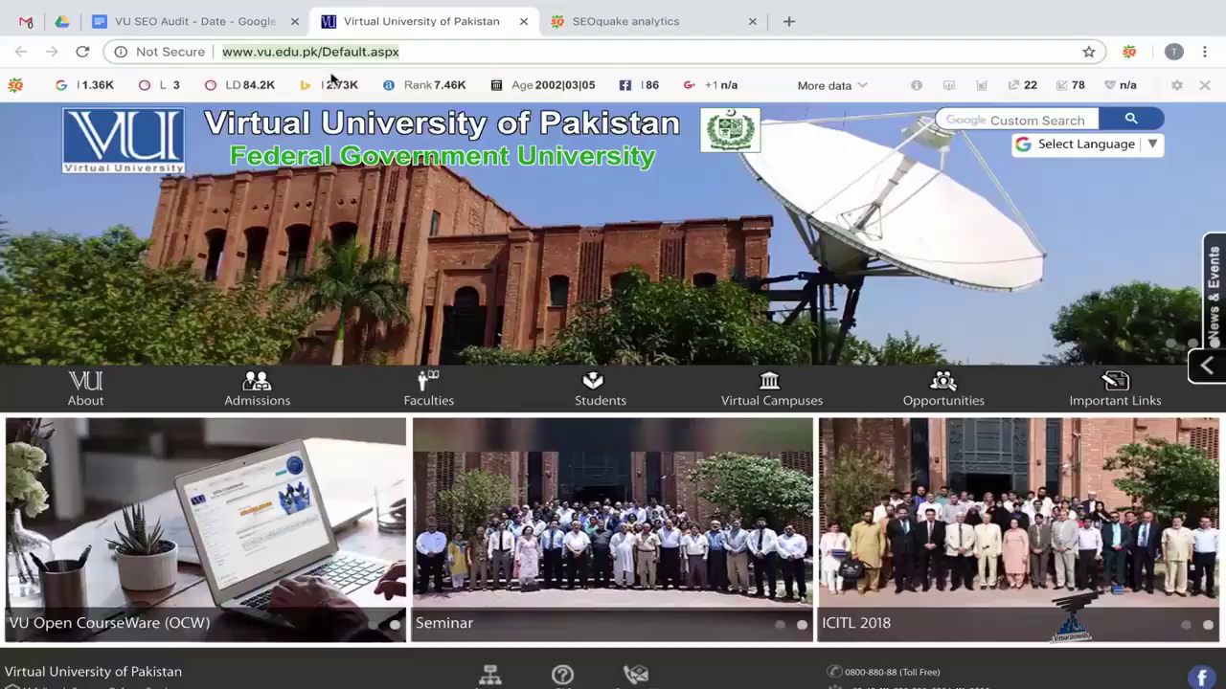
left_click(239, 21)
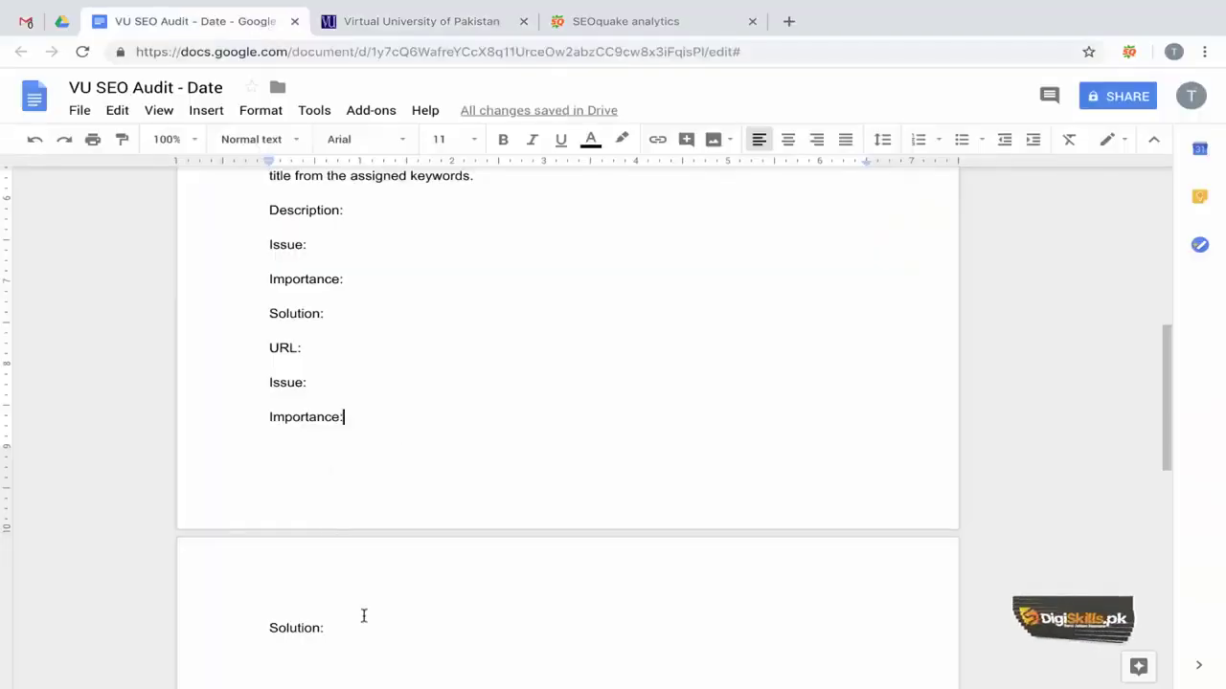
scroll(331, 628, "down", 1)
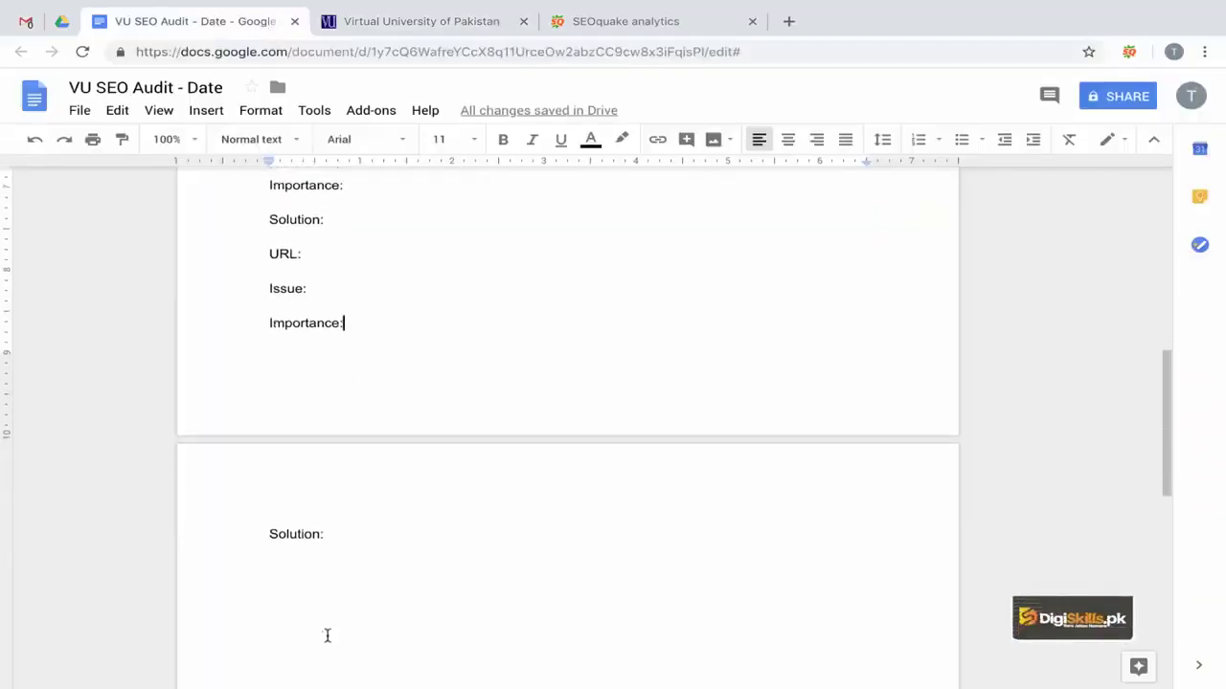
scroll(379, 548, "up", 3)
scroll(383, 536, "up", 1)
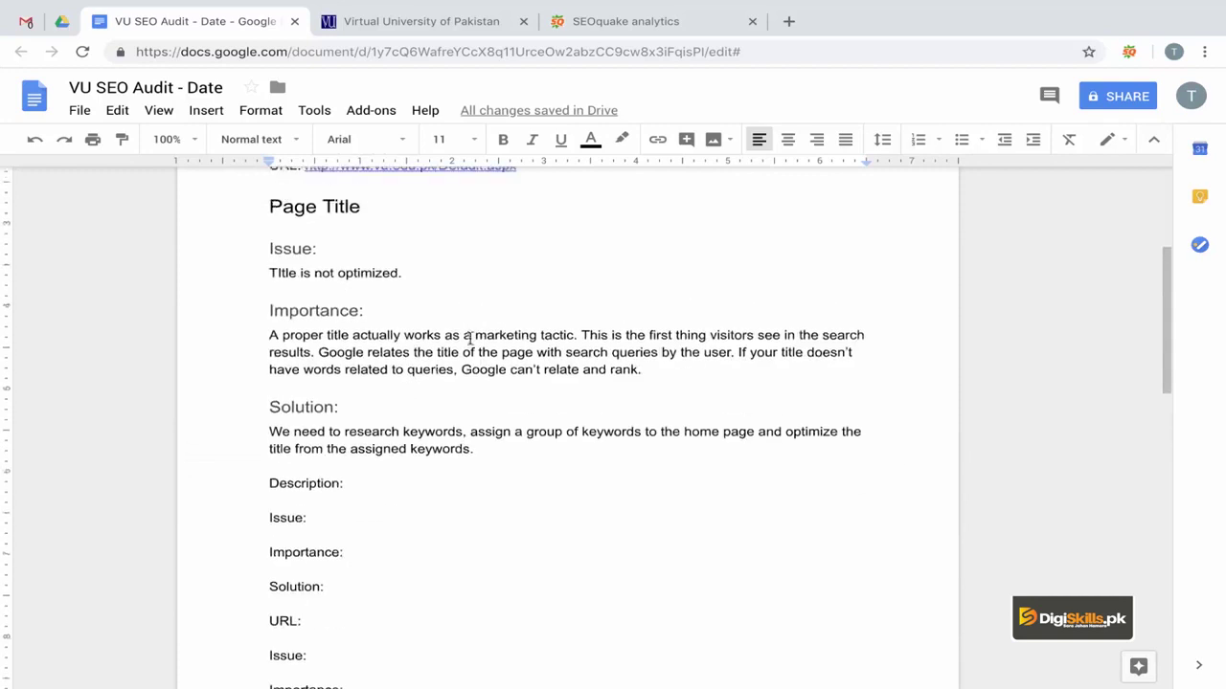
In SEOquake's Keywords density, select the single-word rows from pakistan down to student
left_click(651, 27)
scroll(276, 112, "up", 1)
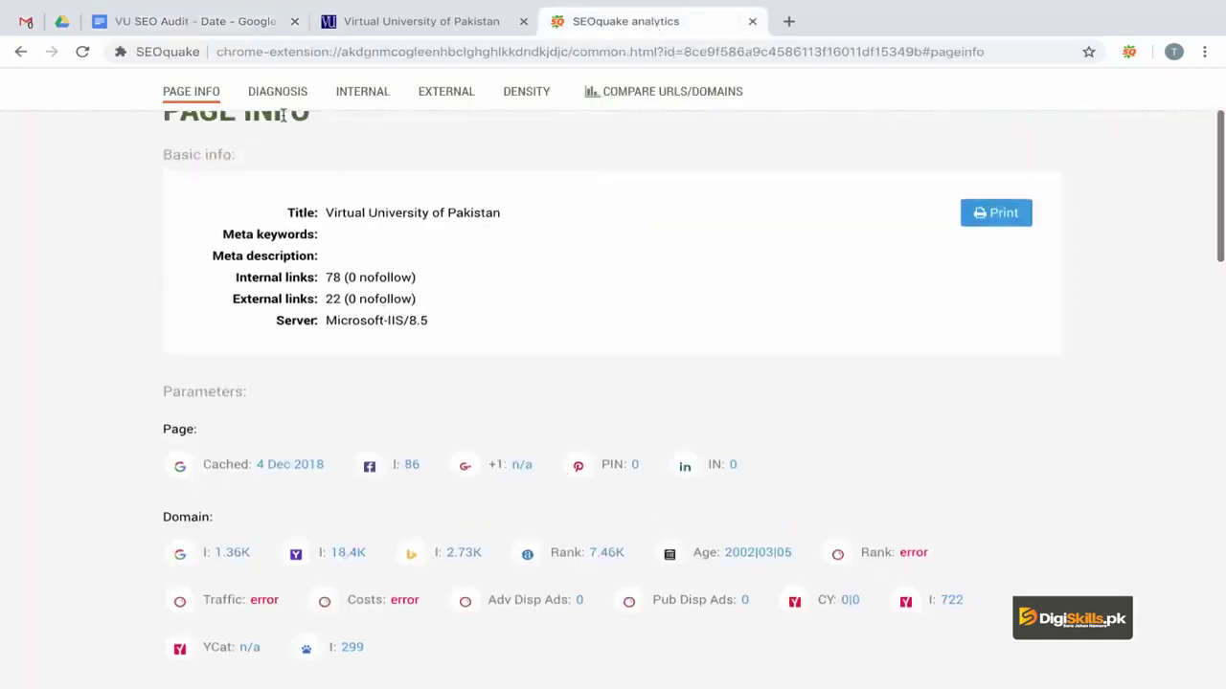
scroll(354, 342, "down", 10)
scroll(354, 342, "down", 2)
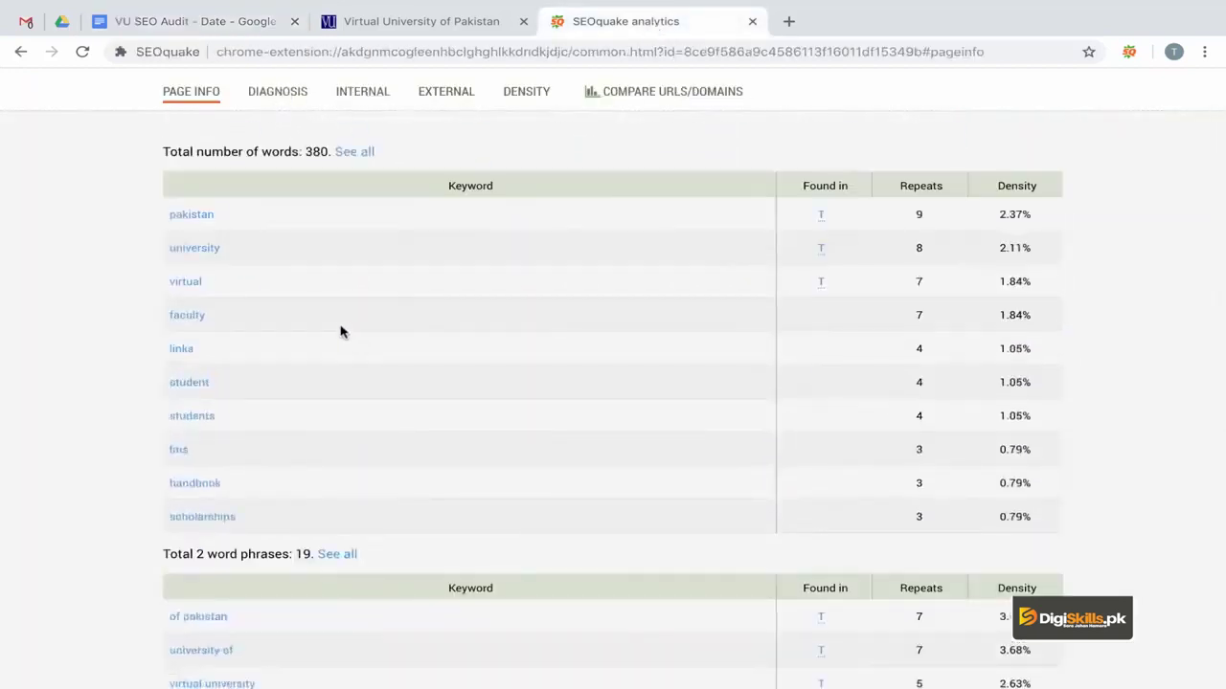
scroll(341, 333, "down", 1)
scroll(323, 364, "down", 2)
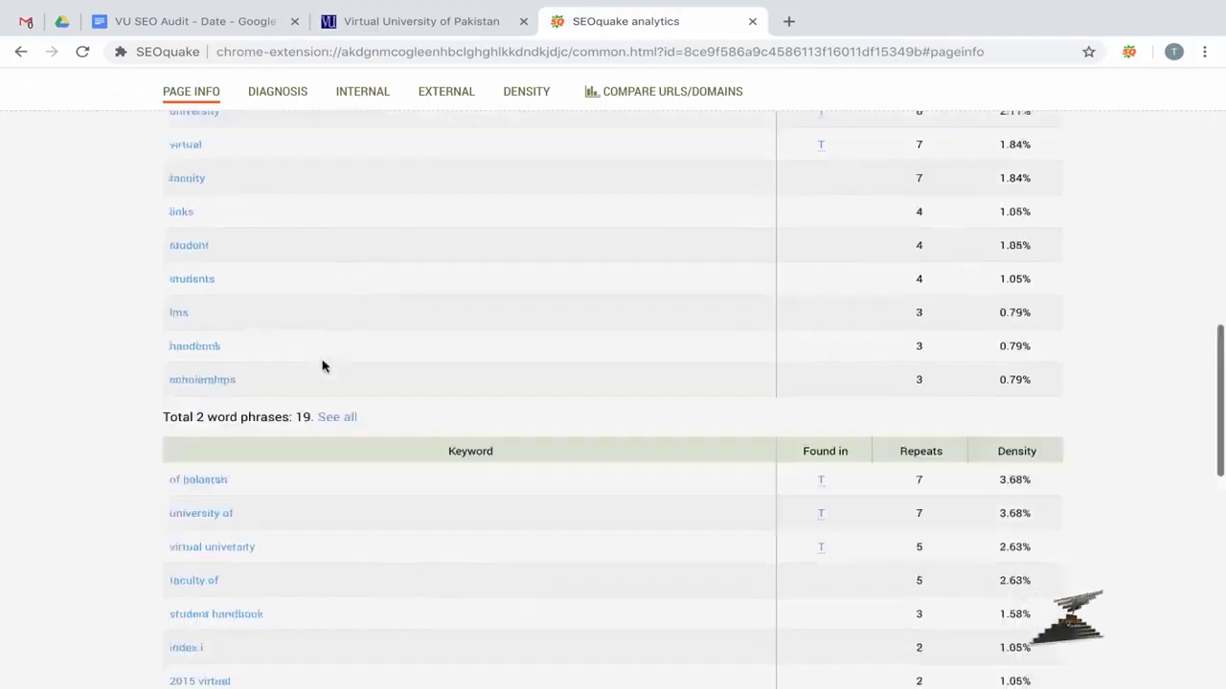
scroll(322, 366, "down", 3)
scroll(323, 364, "down", 1)
scroll(323, 364, "down", 1)
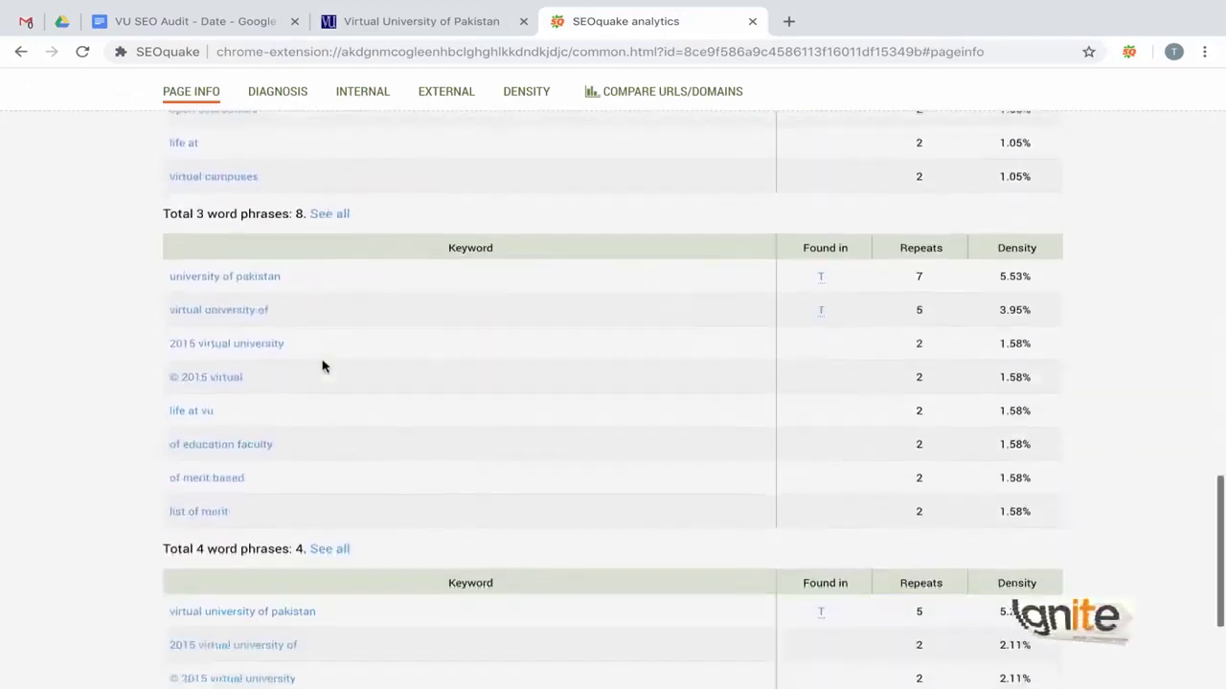
scroll(326, 544, "down", 2)
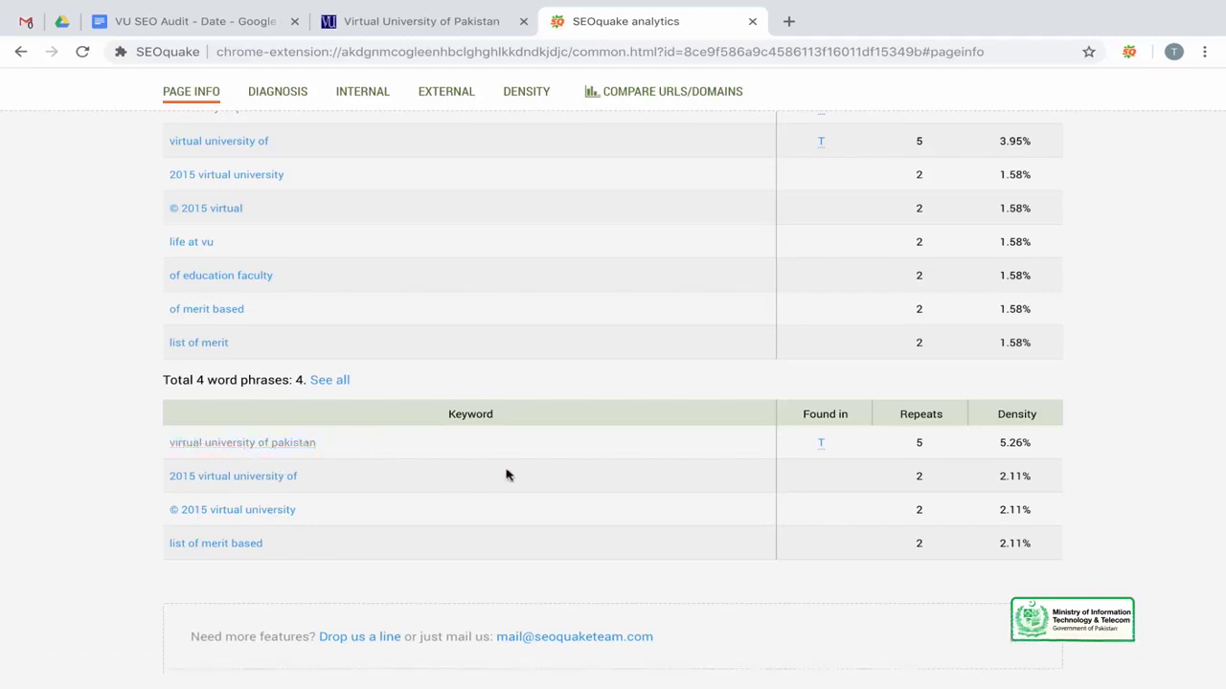
scroll(361, 432, "up", 2)
scroll(361, 432, "down", 2)
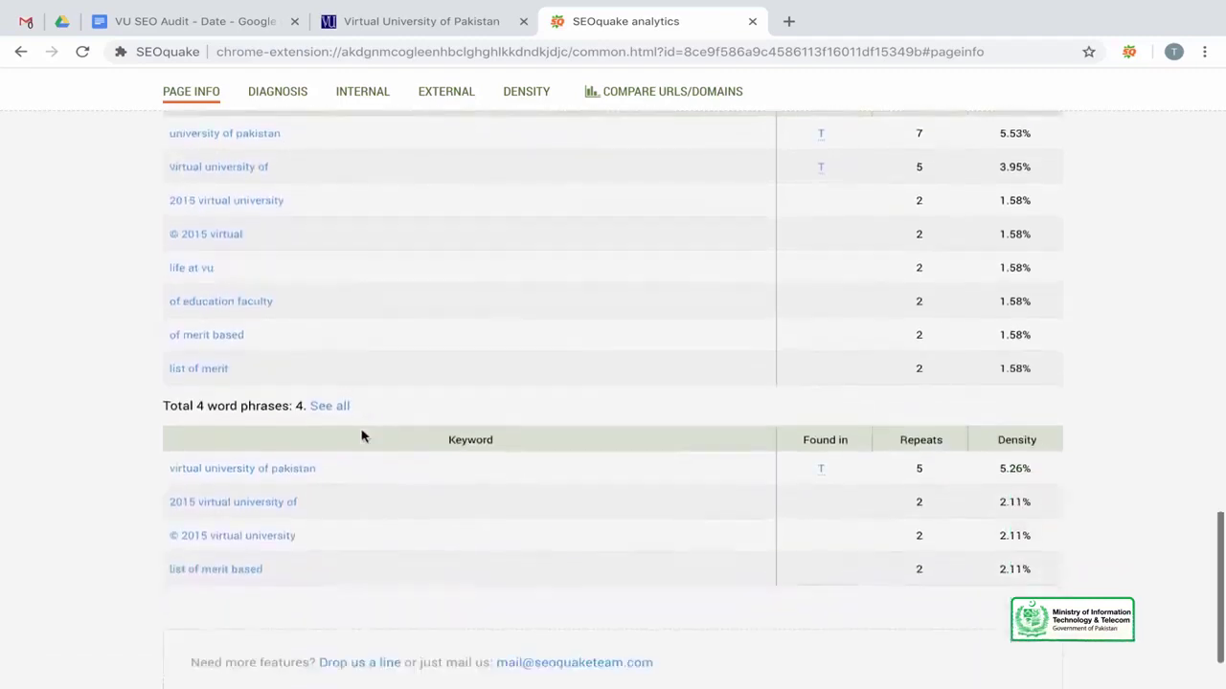
scroll(317, 508, "up", 2)
scroll(317, 509, "up", 3)
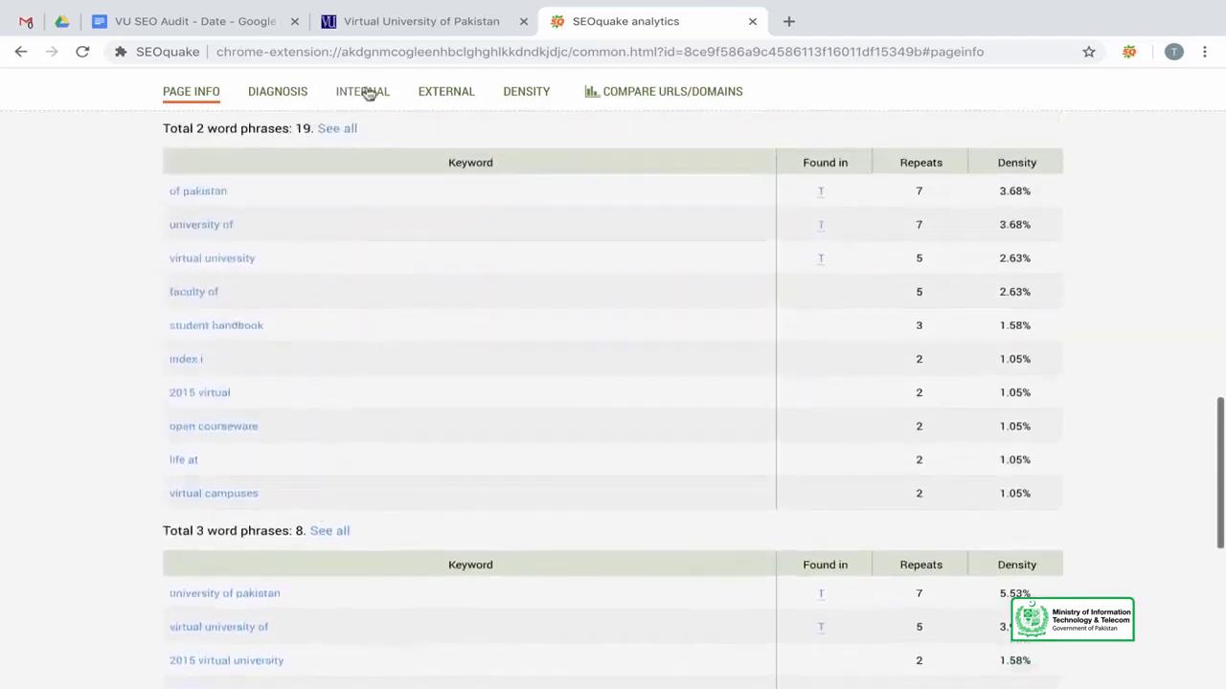
scroll(301, 282, "up", 2)
scroll(301, 281, "up", 3)
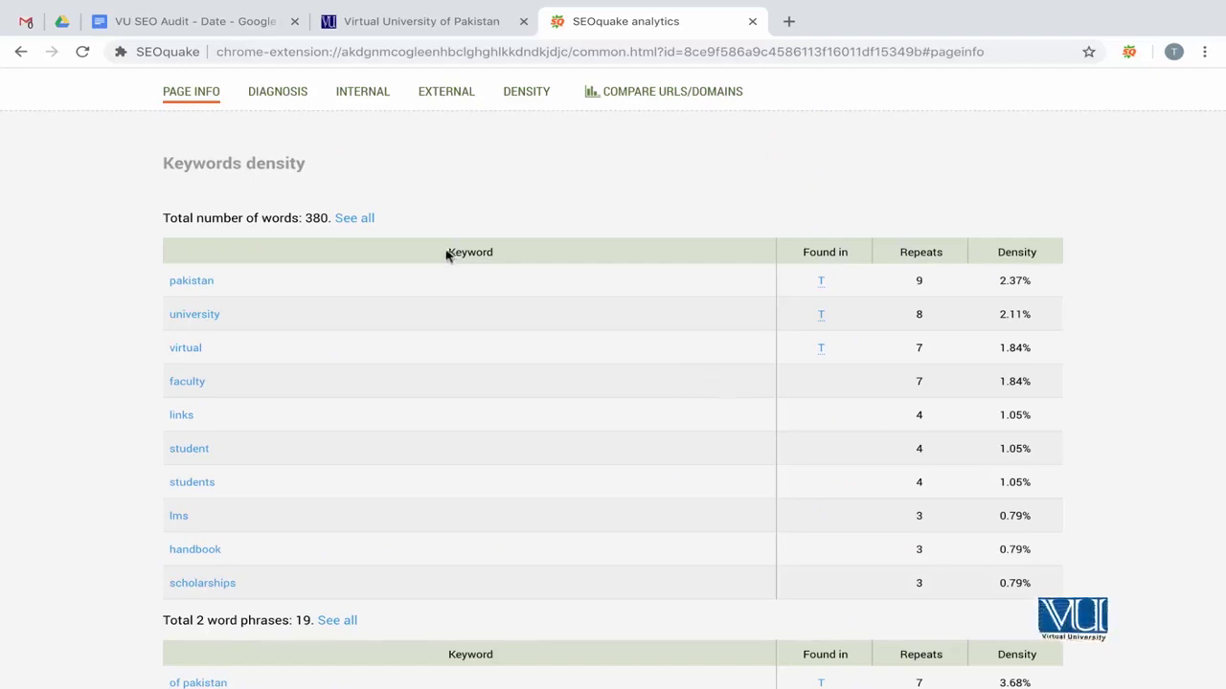
mouse_move(265, 303)
left_mouse_down()
mouse_move(1027, 584)
mouse_move(1022, 445)
left_mouse_up()
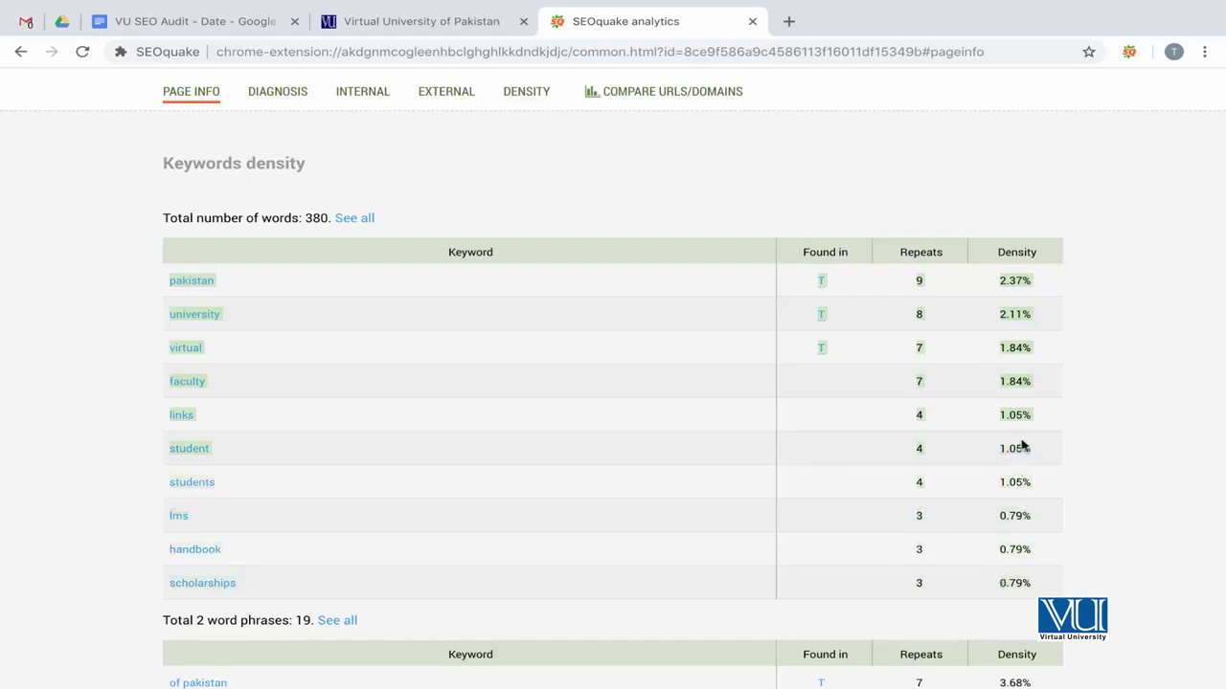
left_click_drag(1036, 450, 1035, 448)
key("ctrl+c")
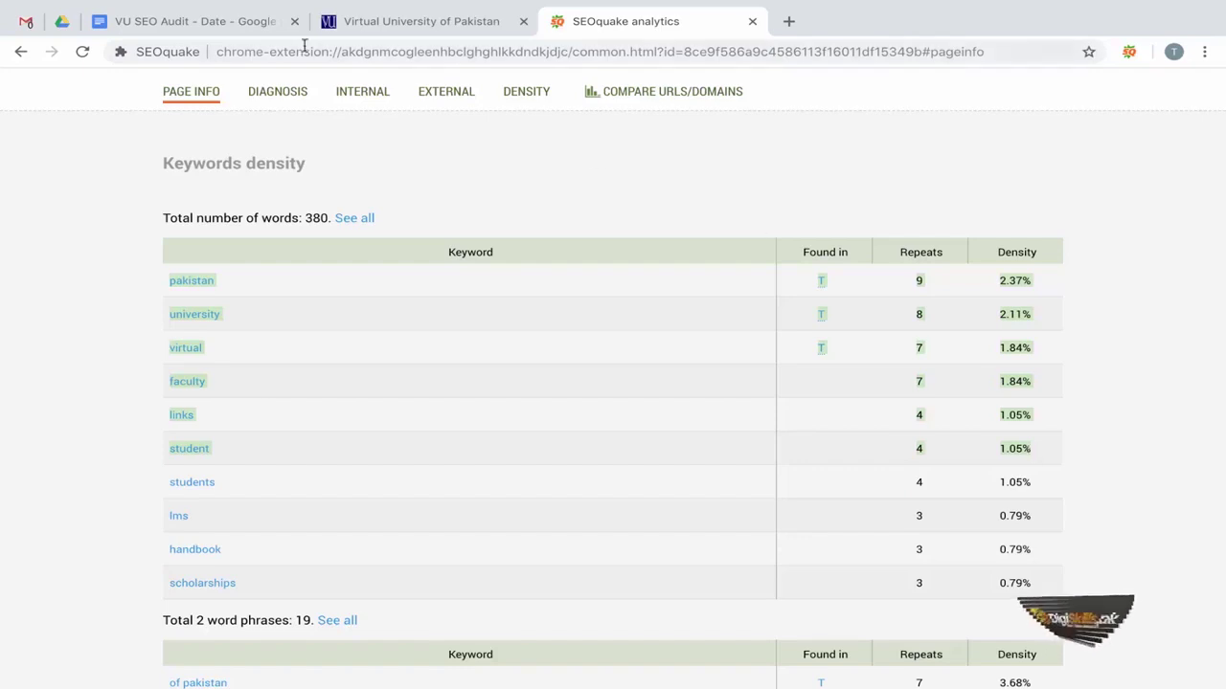
In the audit document, add a Keywords: label below the second Solution:
left_click(240, 29)
scroll(309, 392, "down", 2)
scroll(311, 396, "down", 1)
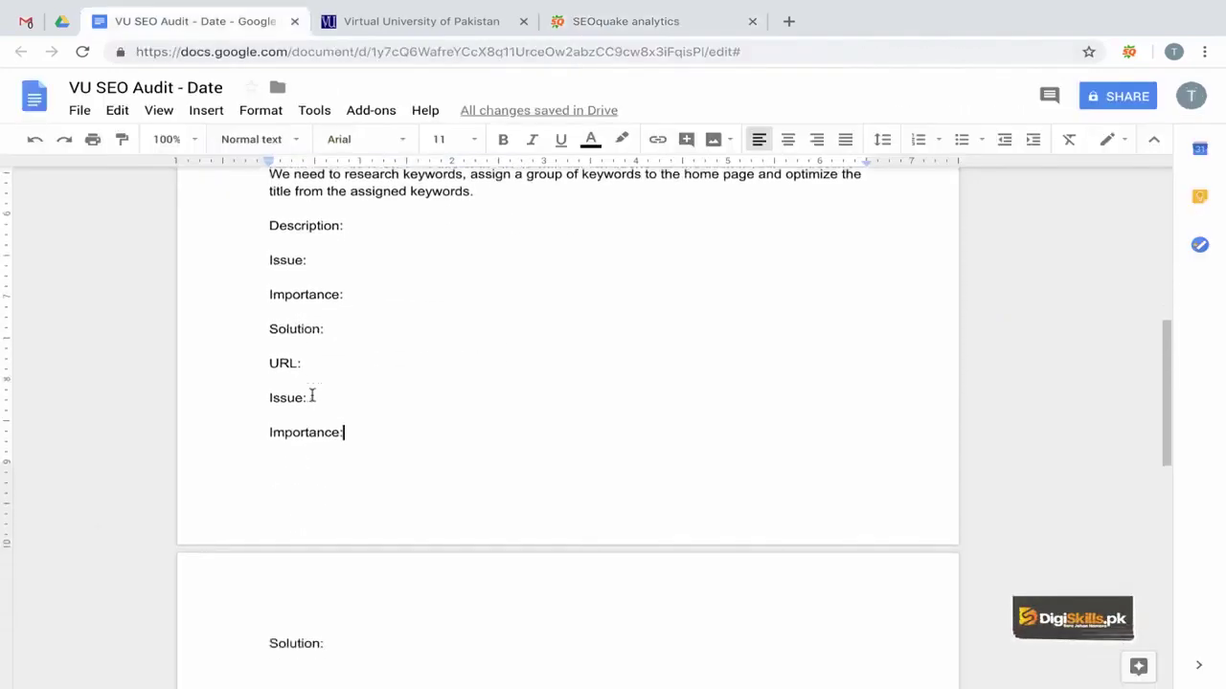
key("Return")
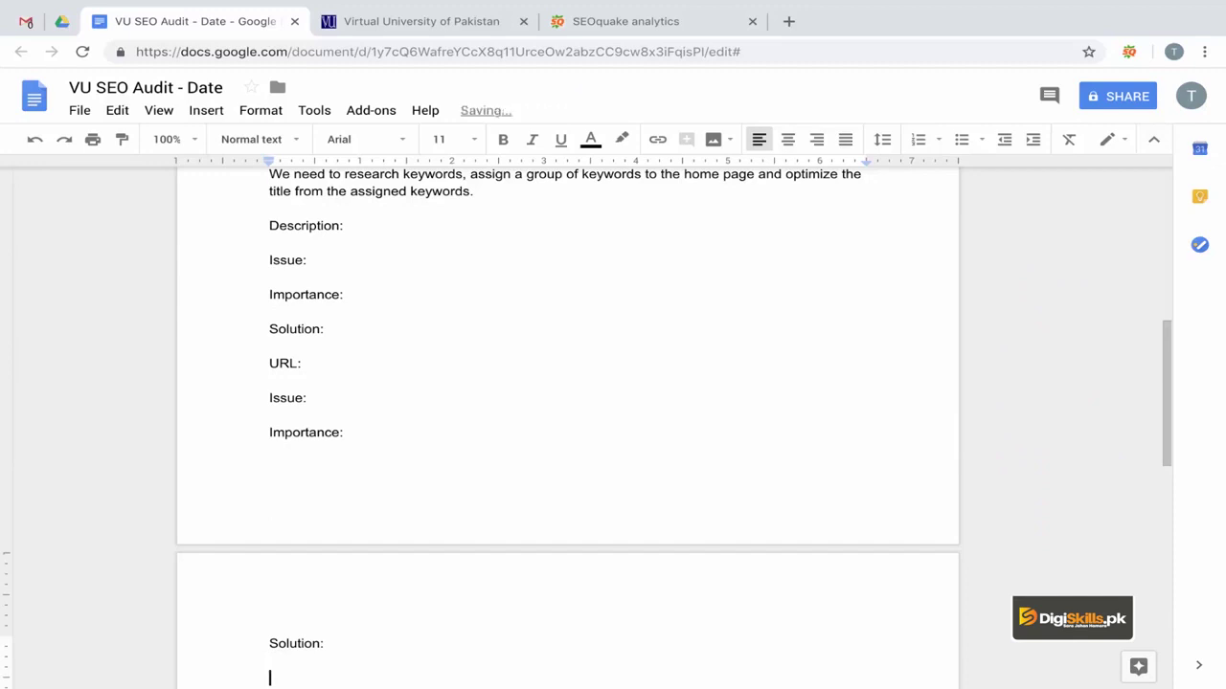
key("Return")
scroll(347, 575, "down", 3)
scroll(347, 575, "down", 1)
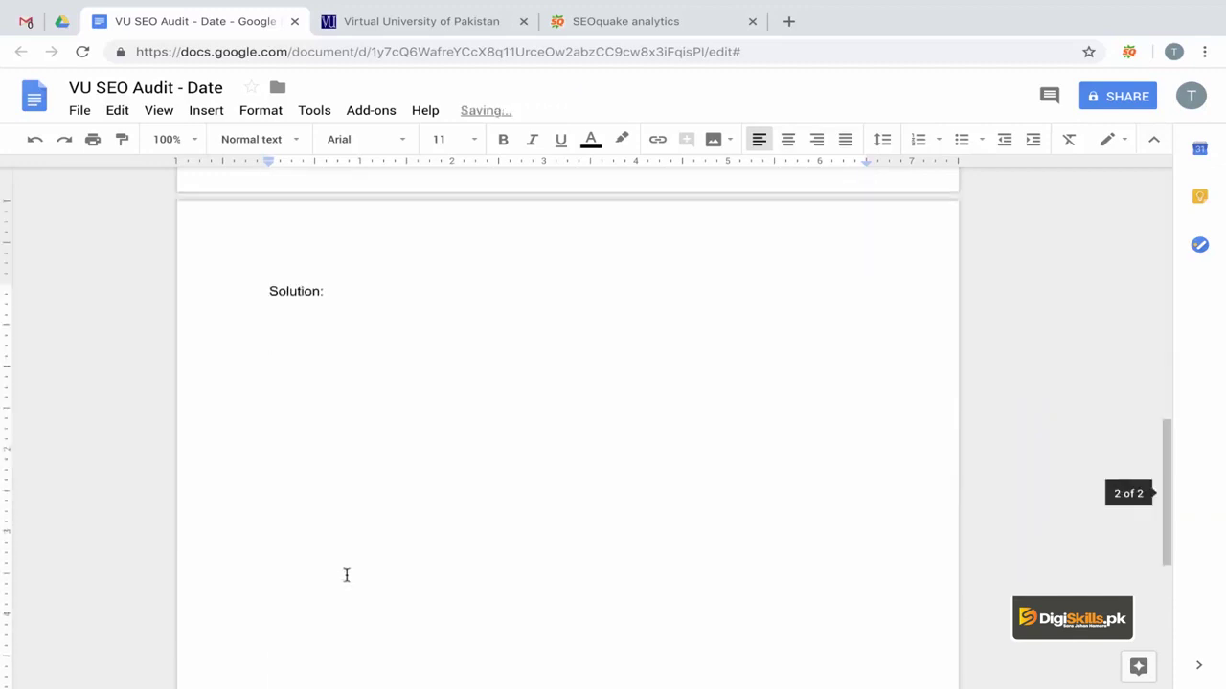
type("Keyword")
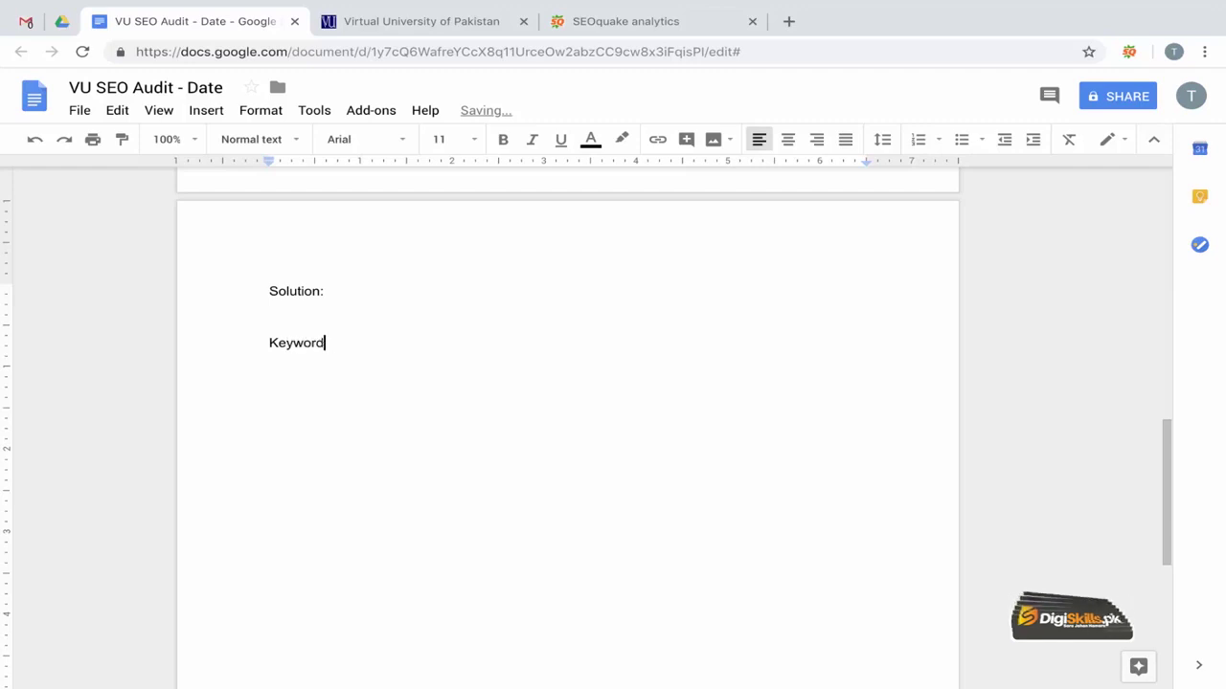
type("s:")
key("Return")
key("Return")
Add a 'Single Word Keywords:' line and paste the six-row keyword density table beneath it
type("Sin")
key("BackSpace")
key("BackSpace")
type("ingle WOrd Keywo")
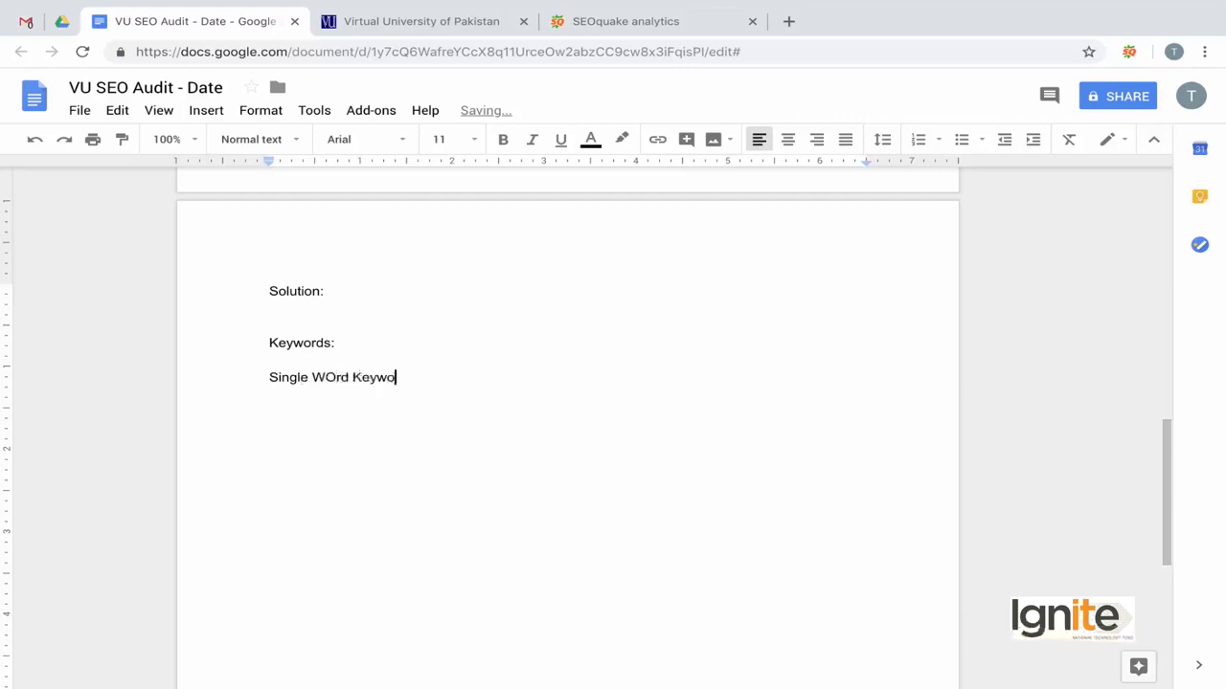
key("Left")
key("Left")
key("Left")
key("Left")
key("Left")
key("Left")
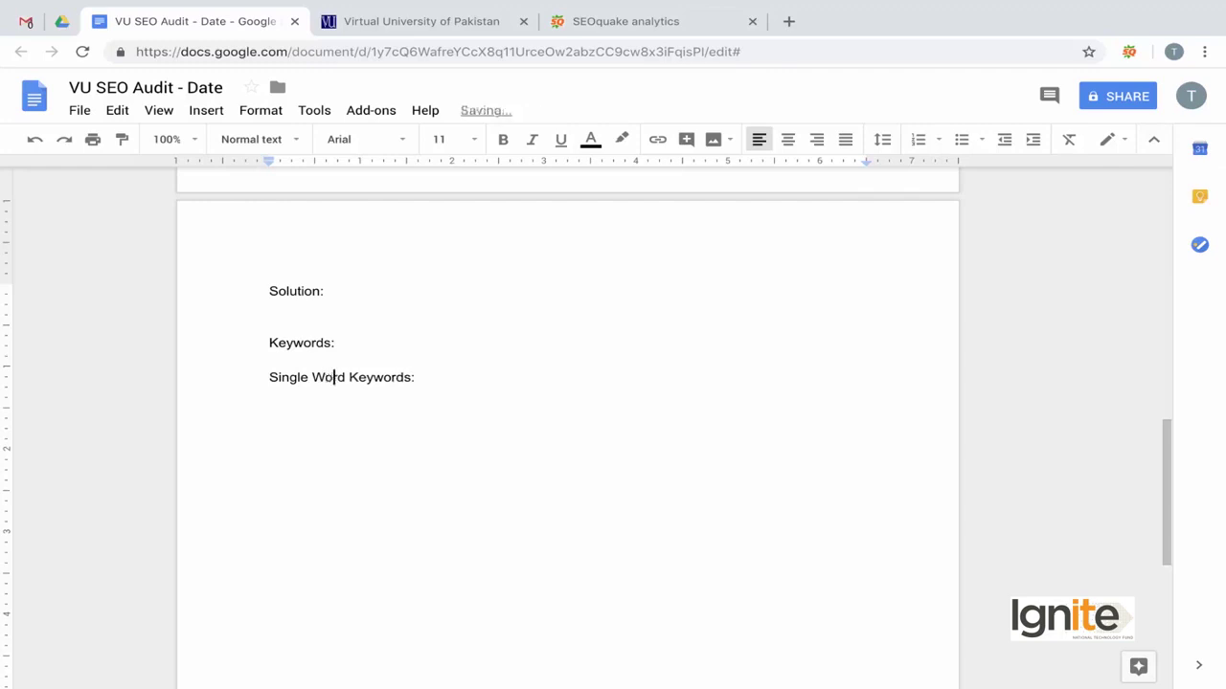
key("shift+Home")
key("End")
key("Return")
key("ctrl+v")
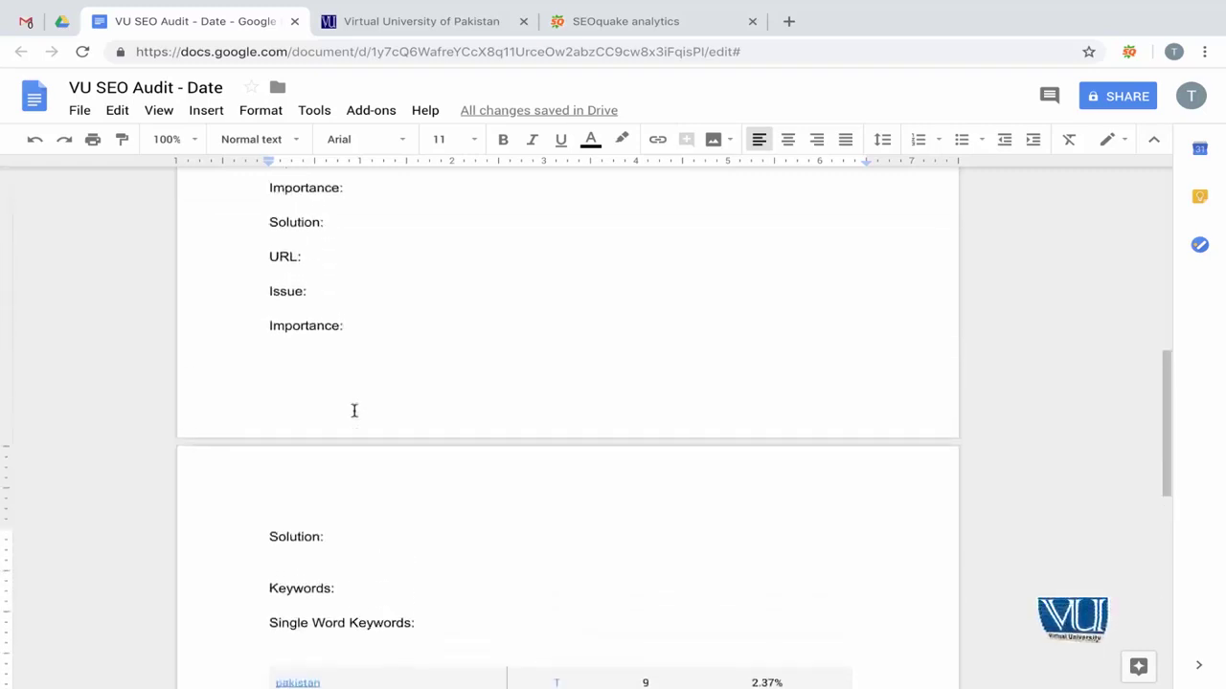
Make the Description: line a Heading 2
scroll(353, 411, "up", 5)
scroll(354, 411, "up", 3)
scroll(354, 410, "up", 1)
scroll(354, 411, "up", 1)
scroll(354, 411, "down", 4)
scroll(353, 411, "up", 2)
scroll(354, 411, "up", 1)
scroll(339, 448, "down", 2)
scroll(334, 489, "down", 1)
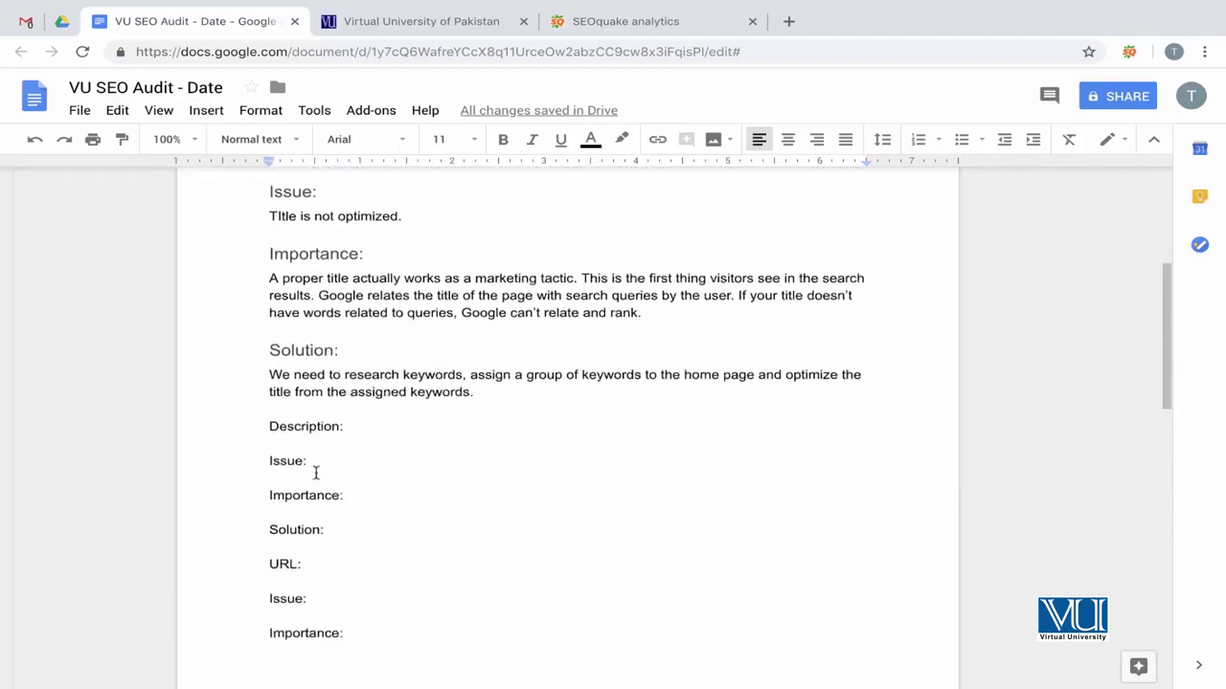
triple_click(308, 427)
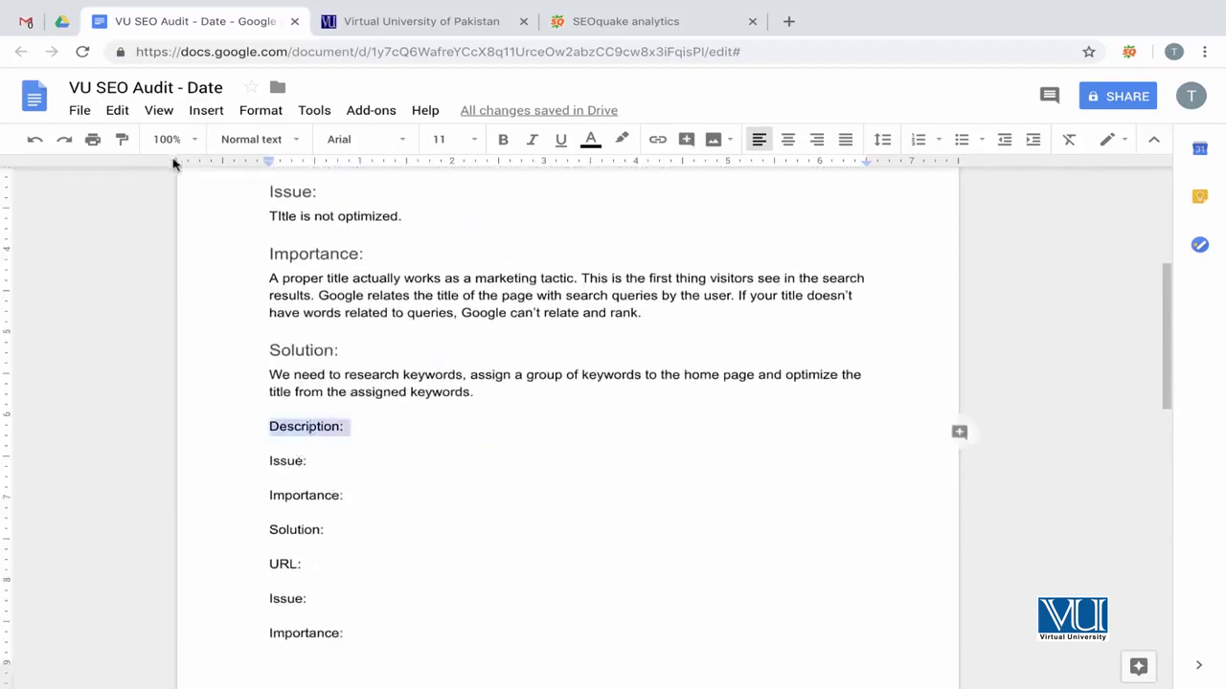
left_click(227, 140)
left_click(287, 383)
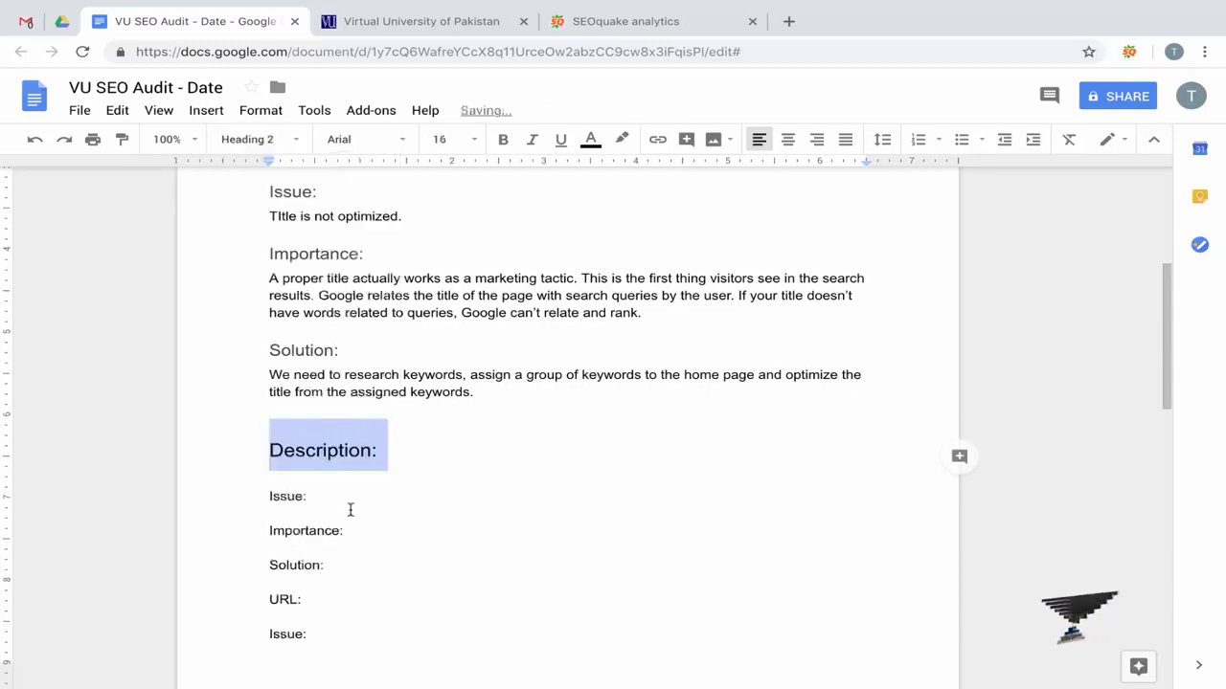
Style the Issue: line under Description as Heading 3
triple_click(284, 498)
left_click(244, 140)
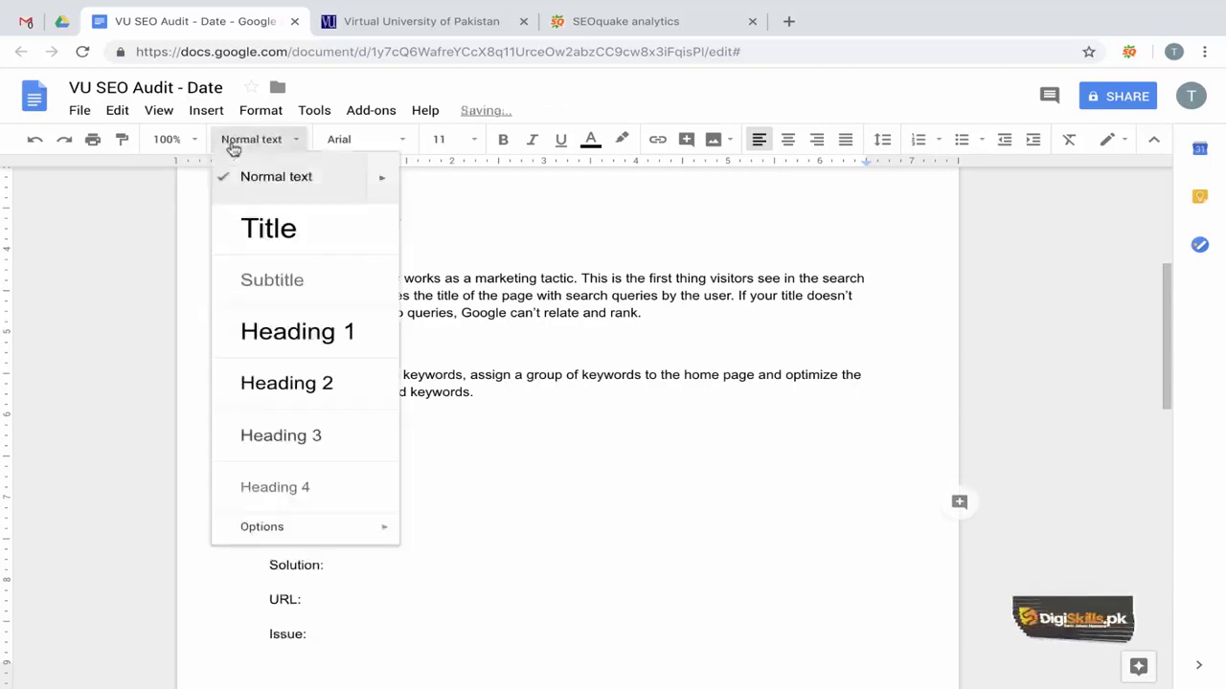
left_click(266, 384)
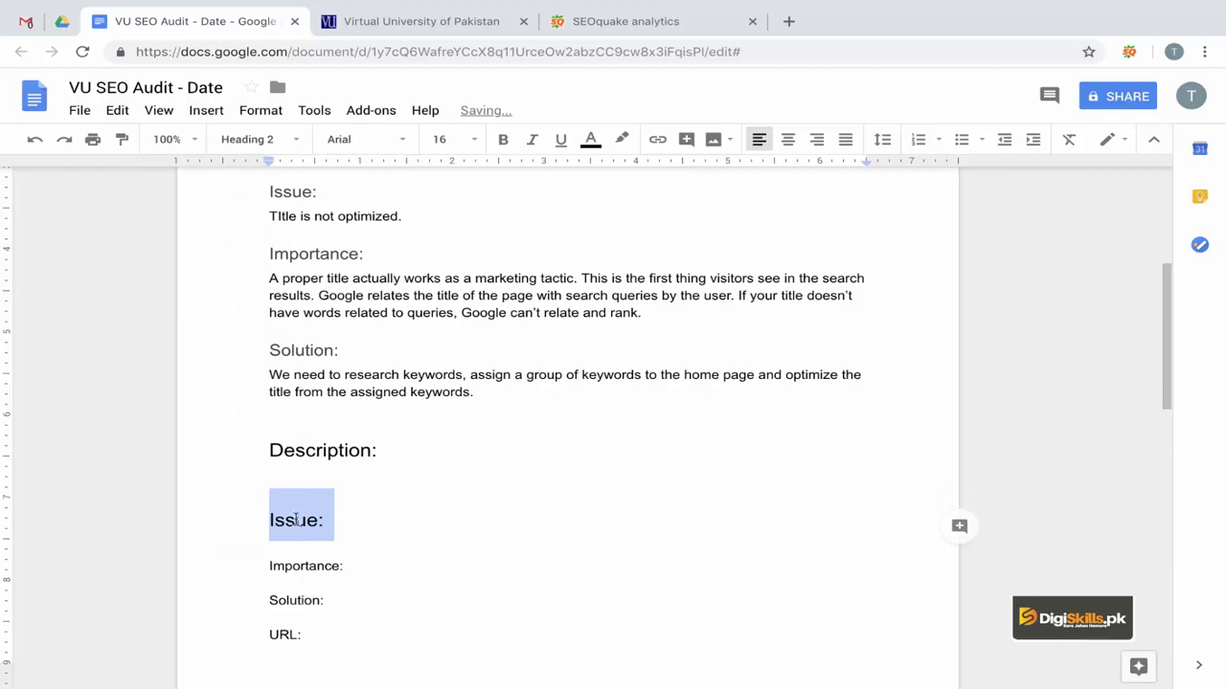
left_click(247, 139)
left_click(281, 425)
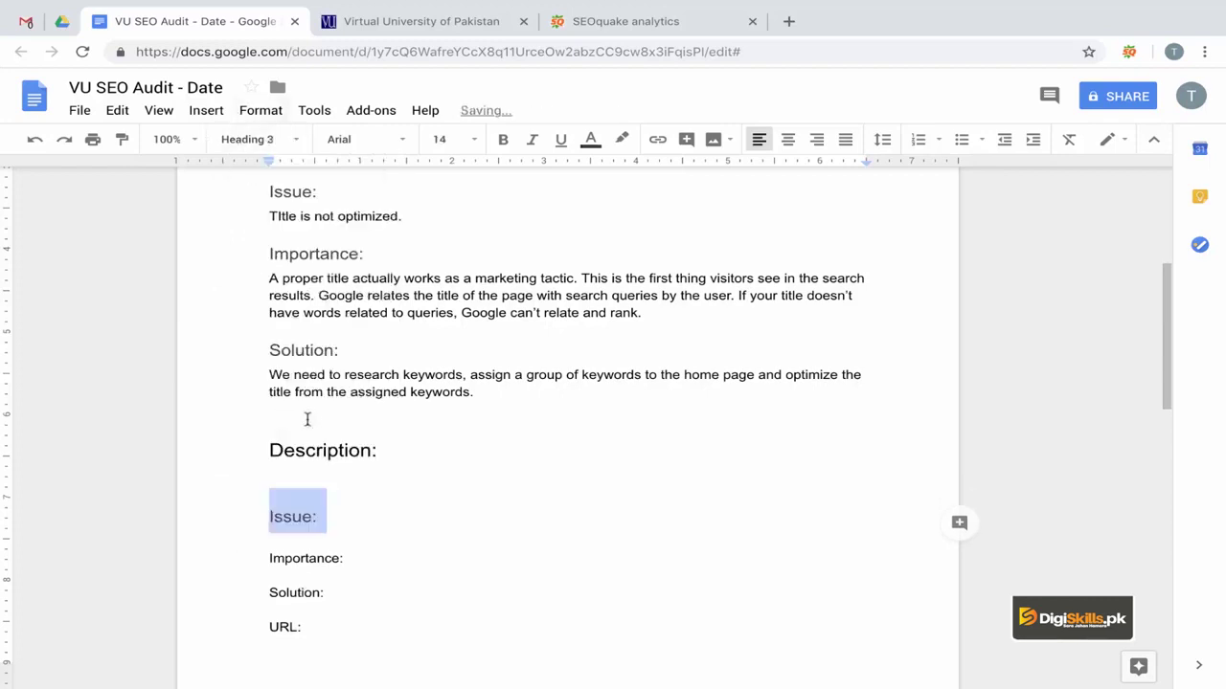
Compare heading levels of Home Page, Page Title and the first Issue: label
scroll(354, 490, "up", 2)
scroll(356, 490, "up", 2)
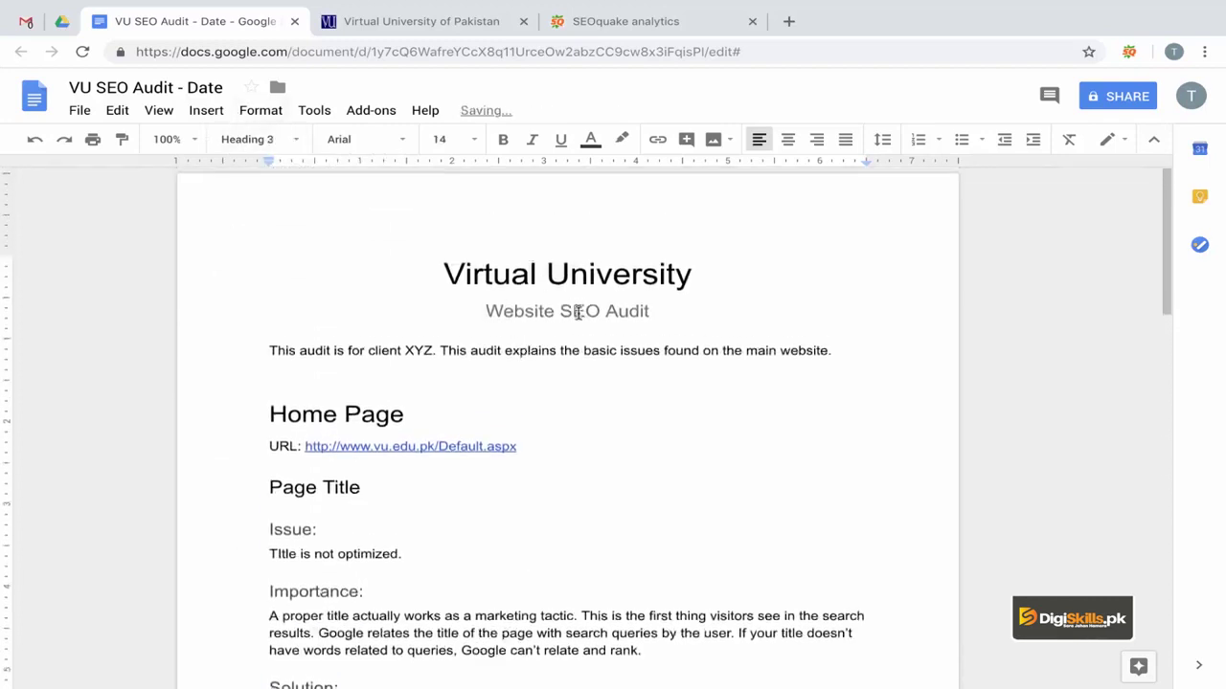
left_click(357, 418)
scroll(358, 418, "down", 1)
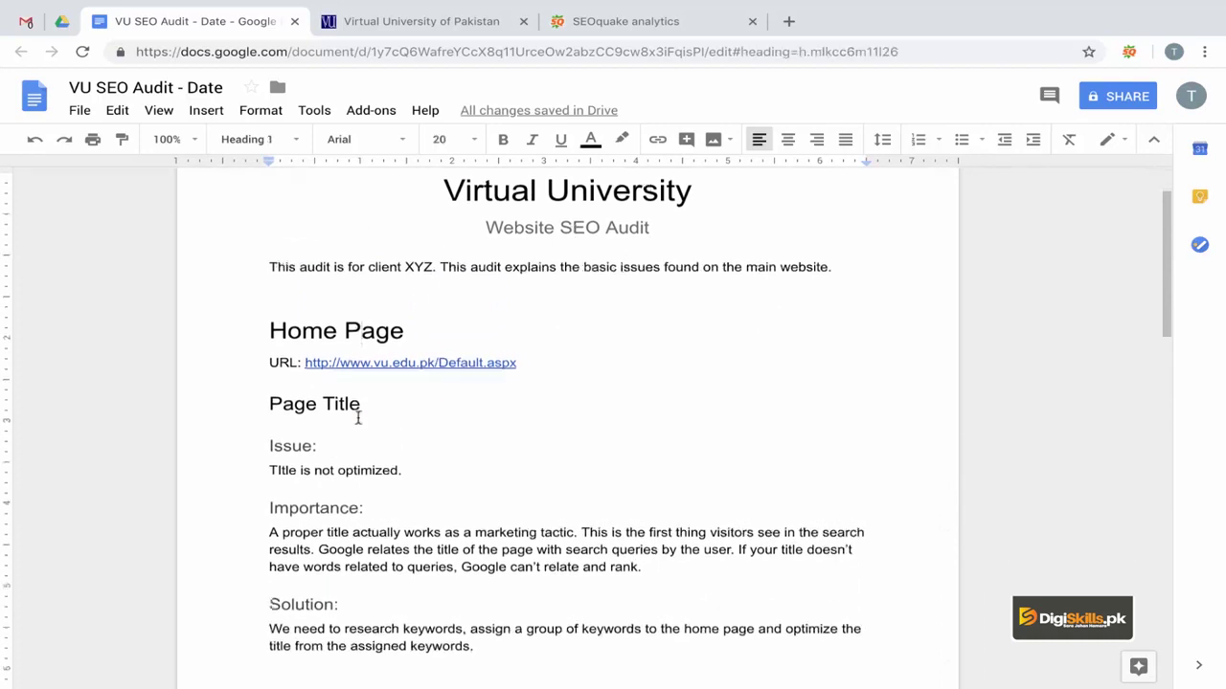
left_click(306, 404)
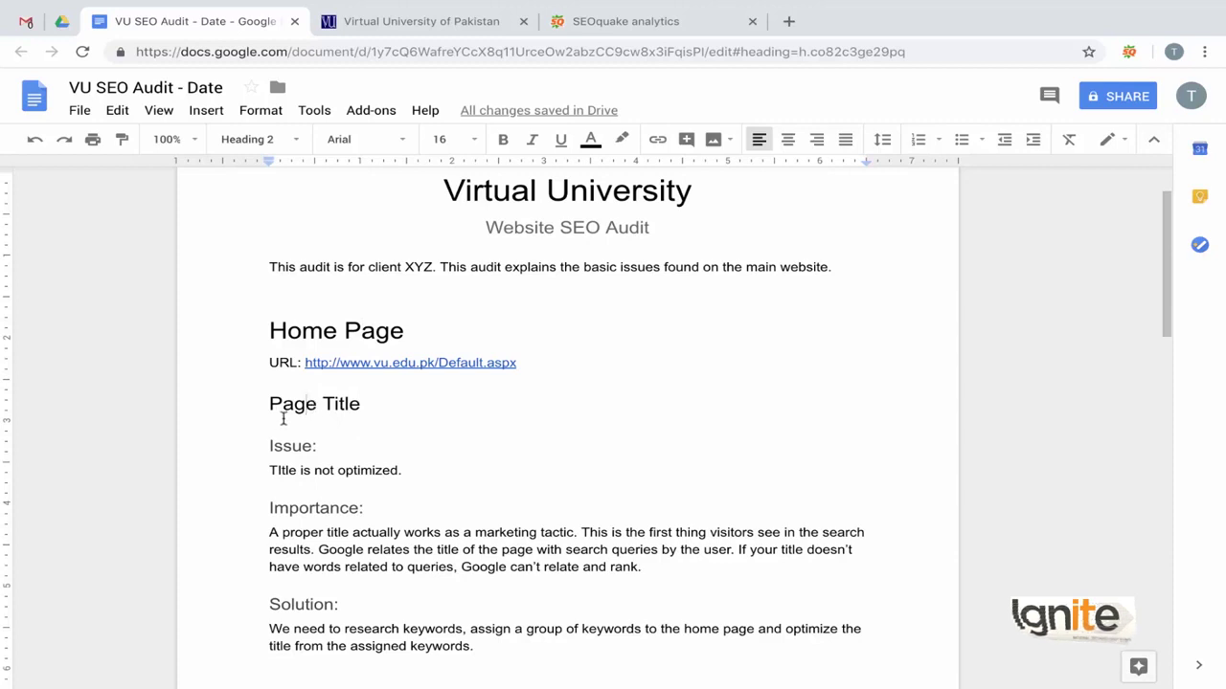
double_click(298, 450)
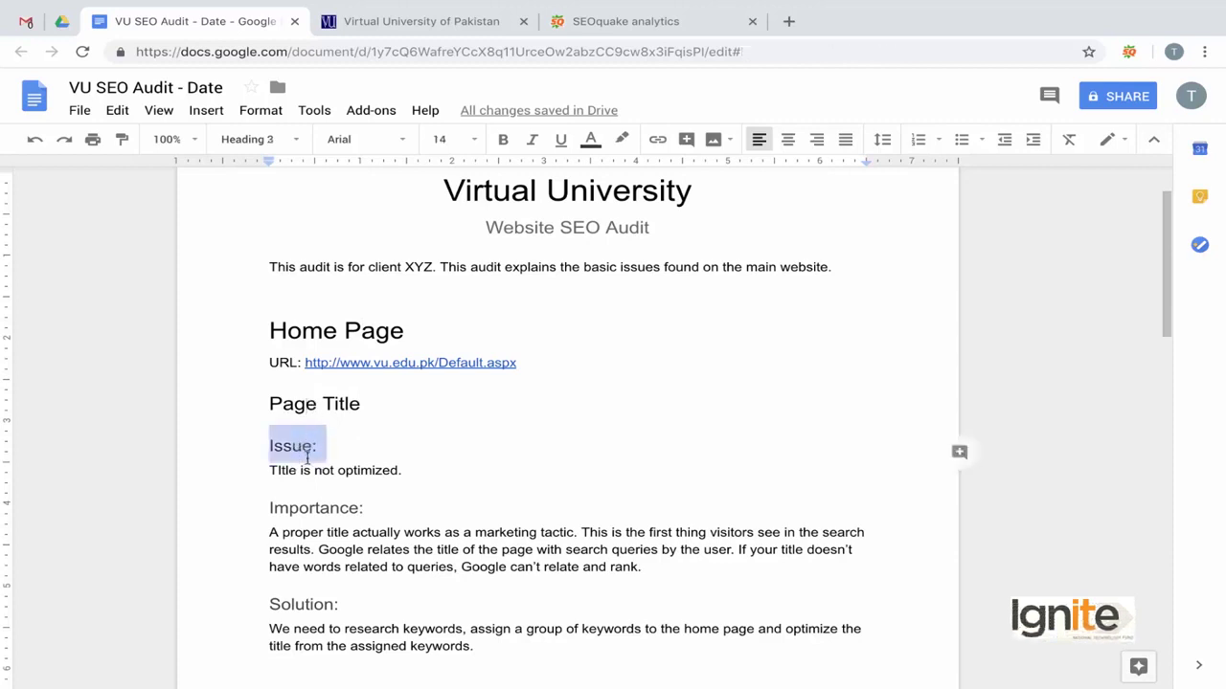
scroll(307, 457, "down", 1)
scroll(317, 471, "down", 2)
scroll(317, 470, "down", 2)
scroll(316, 470, "down", 3)
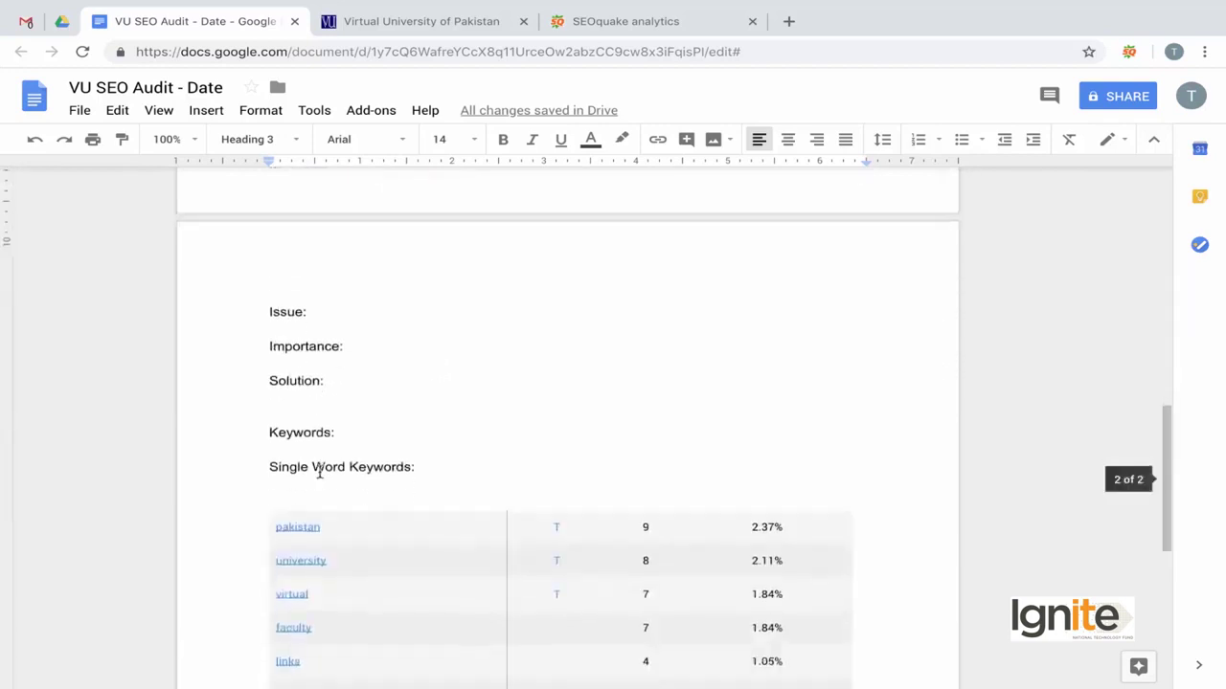
scroll(319, 470, "down", 2)
scroll(320, 469, "down", 2)
left_click(354, 430)
scroll(353, 431, "up", 1)
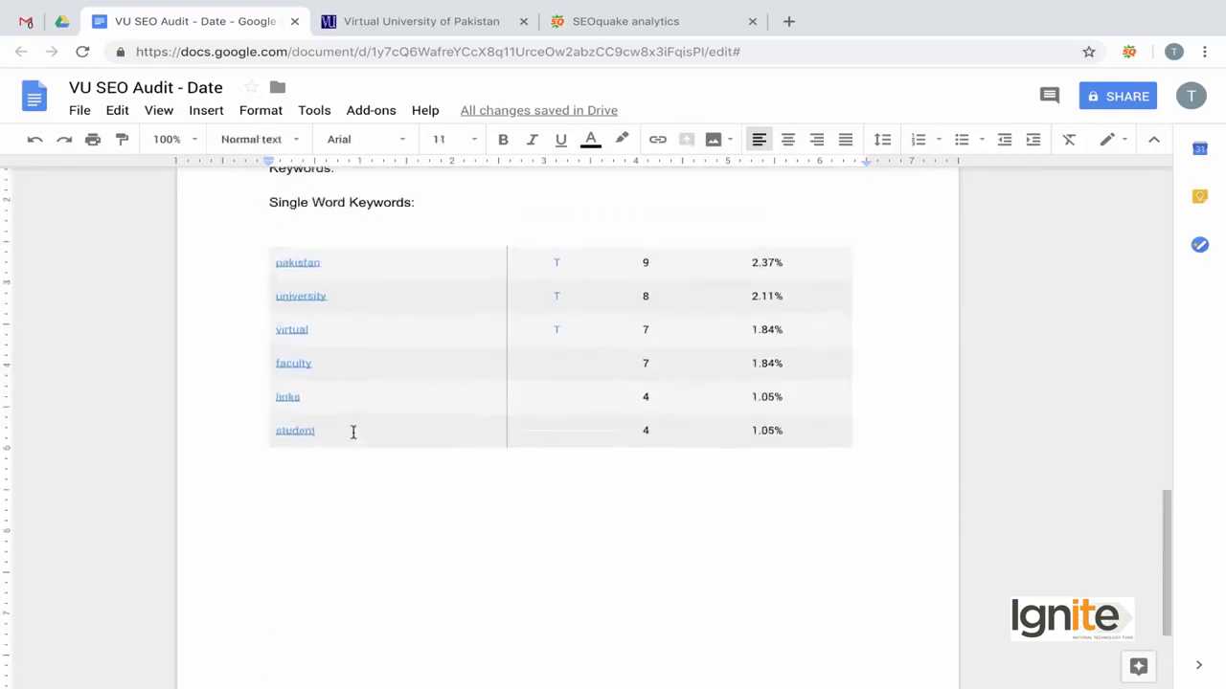
scroll(353, 431, "up", 3)
scroll(354, 432, "up", 1)
scroll(353, 432, "up", 1)
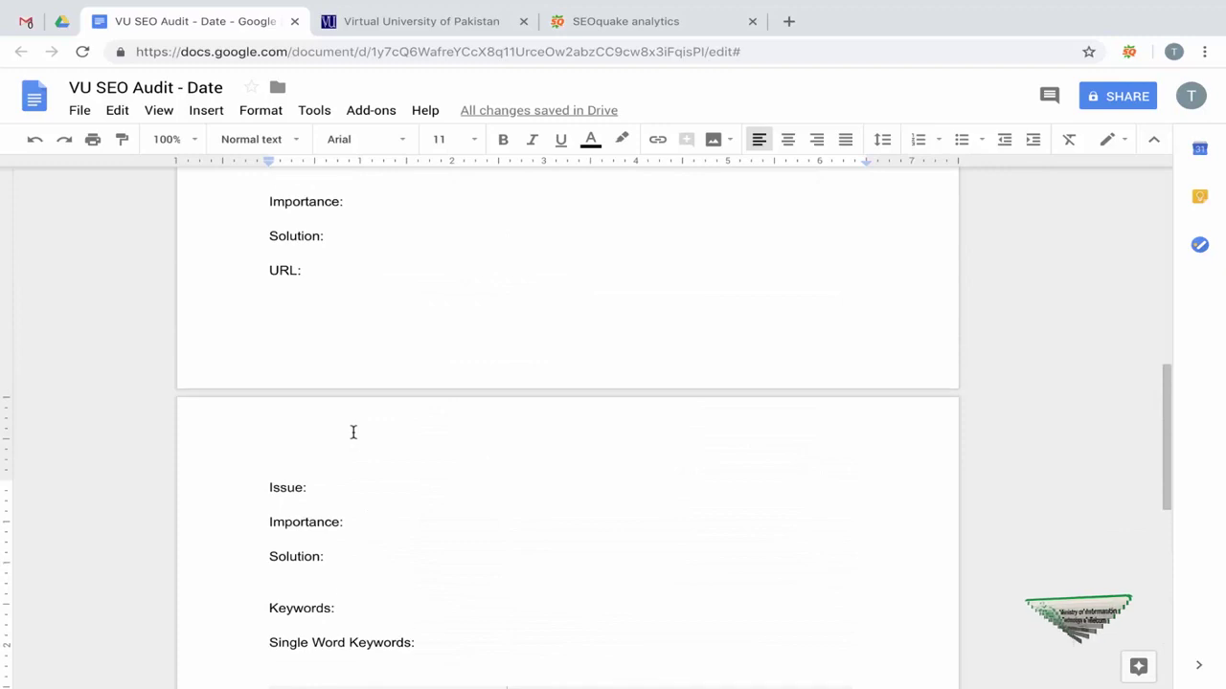
scroll(354, 432, "up", 3)
scroll(353, 432, "down", 1)
scroll(354, 432, "down", 1)
scroll(353, 432, "down", 1)
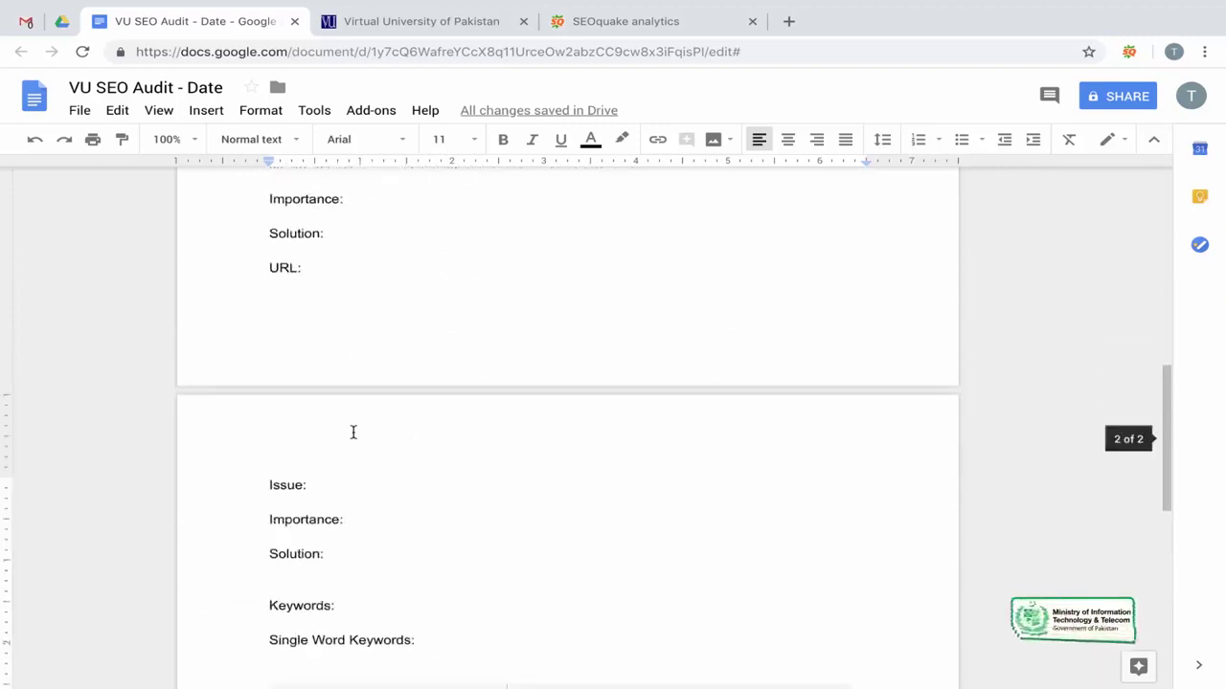
scroll(353, 432, "down", 3)
scroll(353, 432, "down", 3)
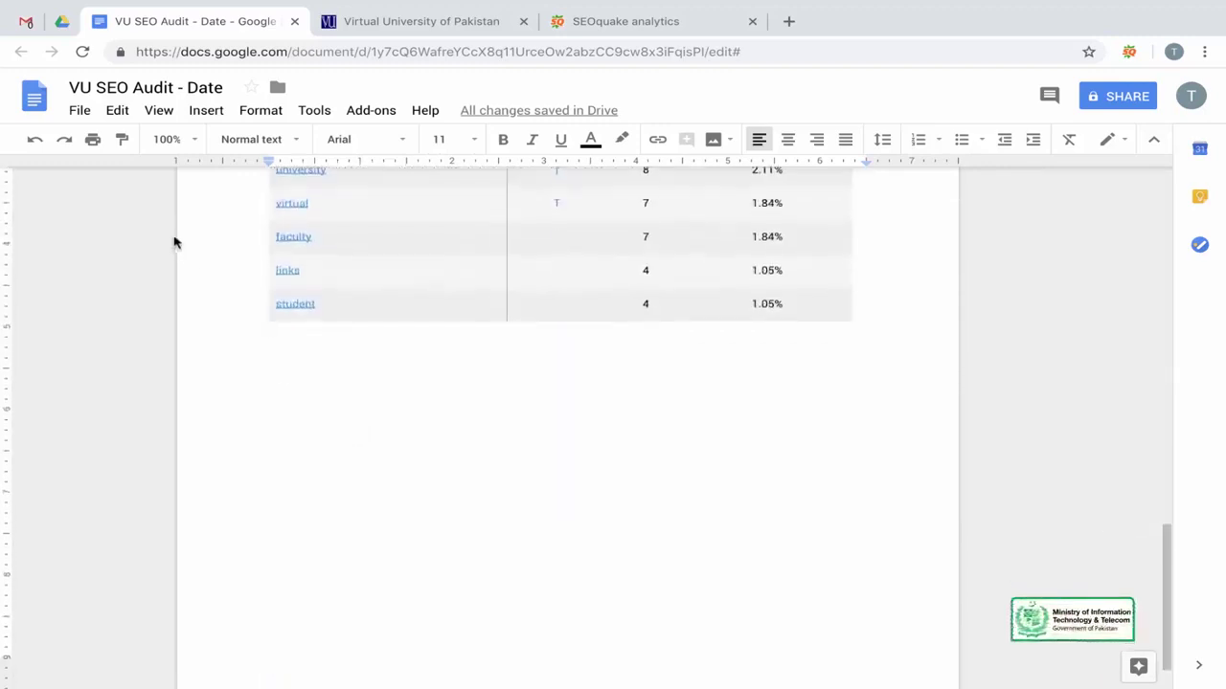
Open the File menu to reach the audit report's Version history options
left_click(80, 110)
mouse_move(138, 319)
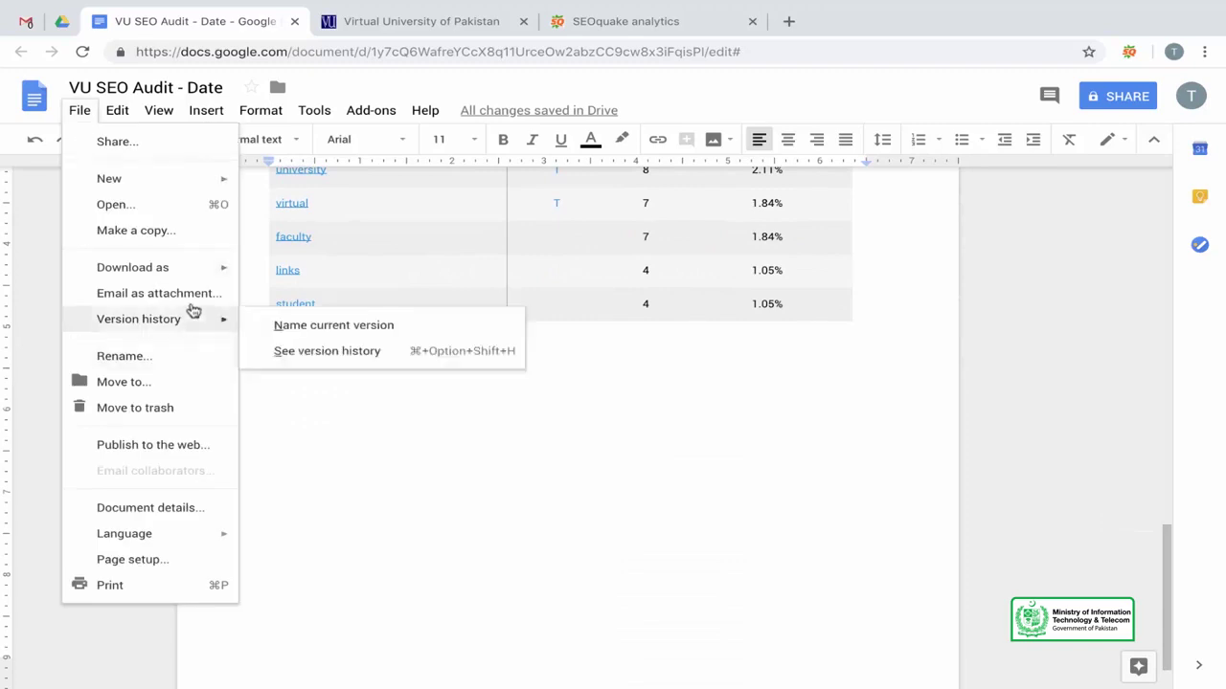